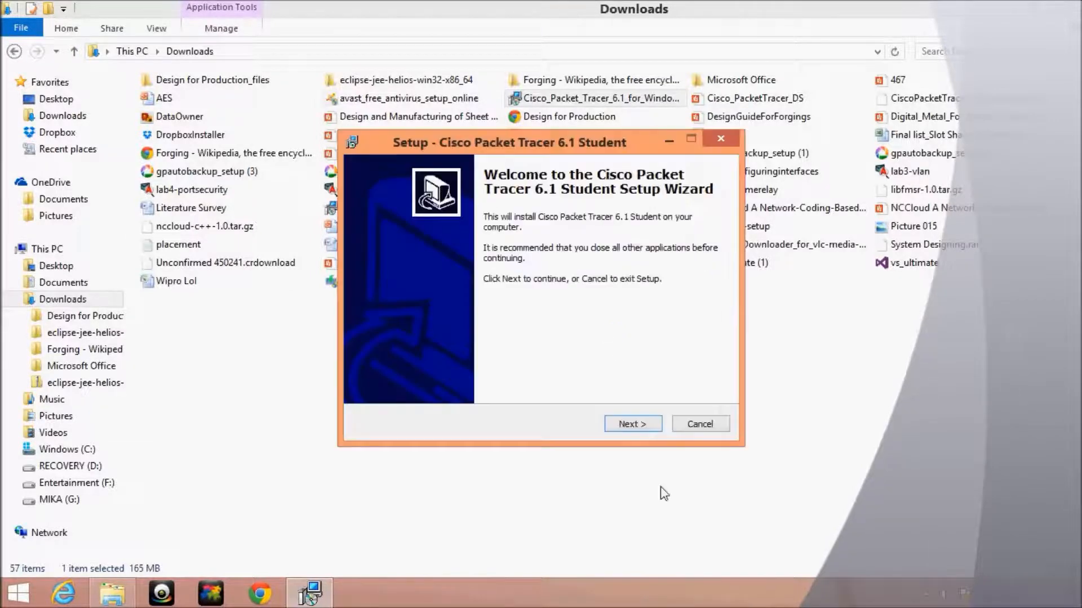
Step: Accept the Cisco Packet Tracer 6.1 Student licence agreement and keep the default installation folder
left_click(631, 428)
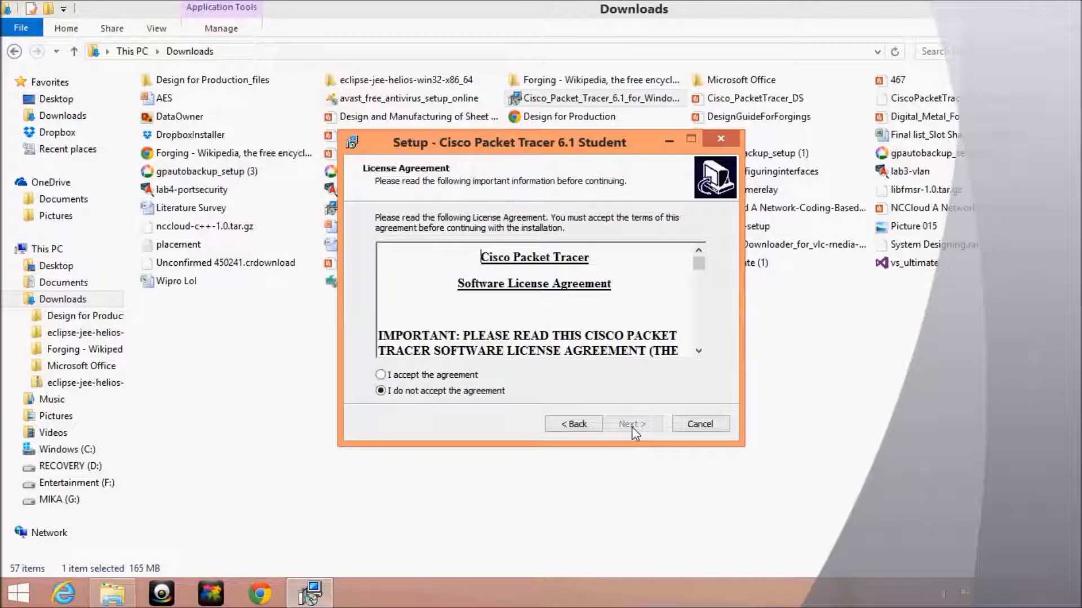
left_click(414, 376)
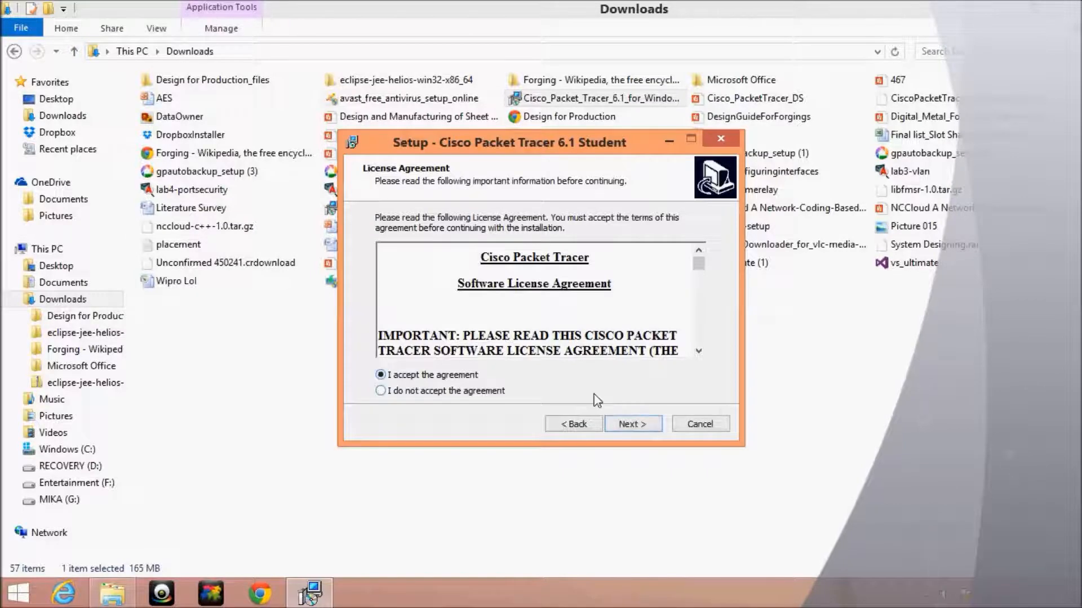
left_click(623, 425)
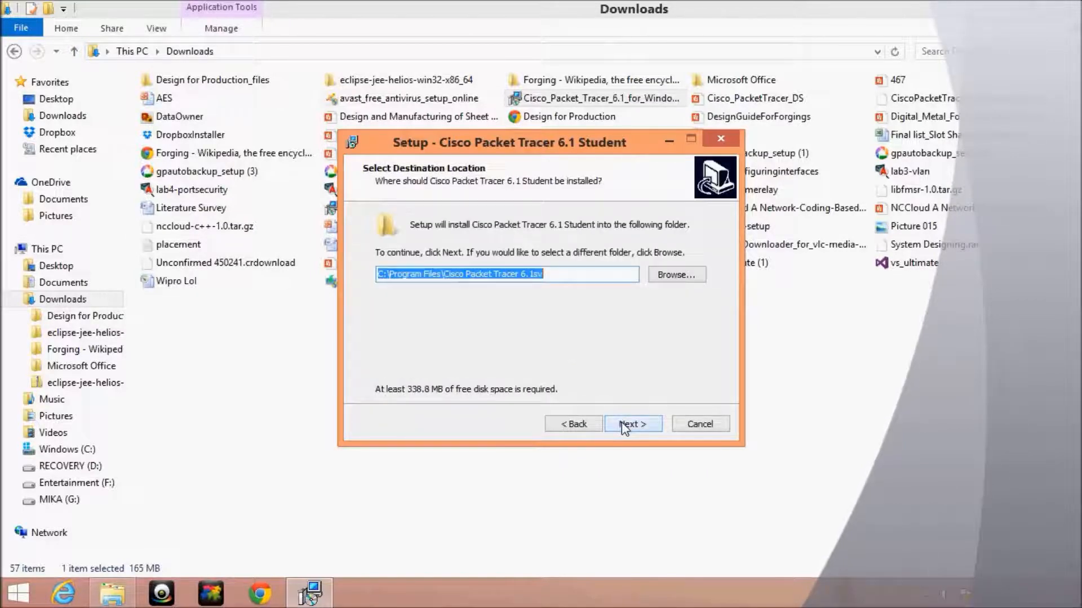
left_click(624, 425)
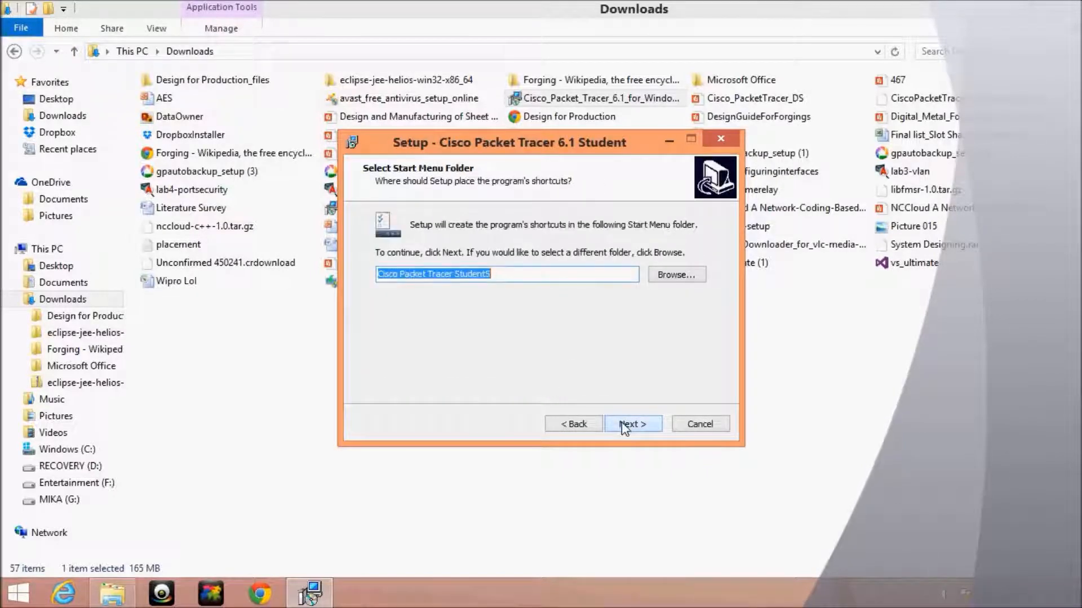
Step: Set the Start Menu folder for the program's shortcuts to "Cisco Packet Tracer Student6"
left_click(506, 278)
type("pp")
key("BackSpace")
key("BackSpace")
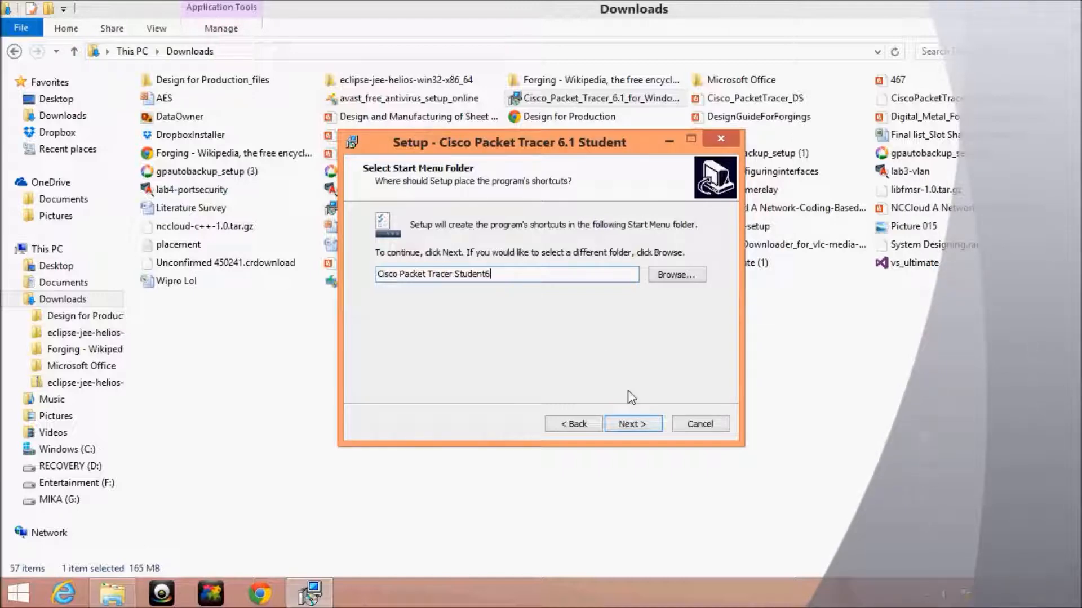
left_click(645, 426)
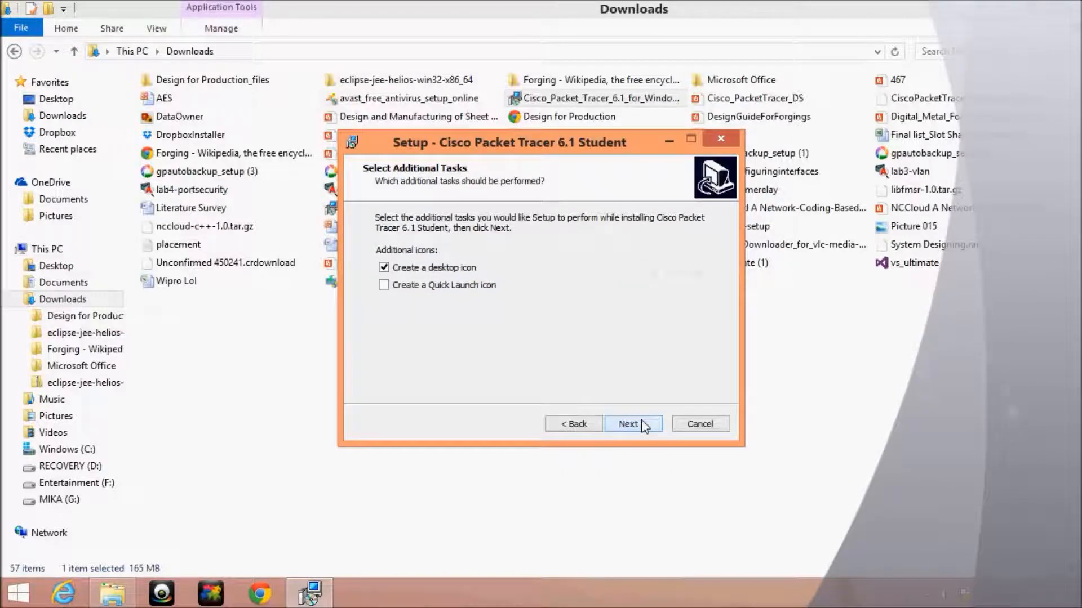
Step: Install Packet Tracer with a desktop icon and finish the setup wizard
left_click(644, 426)
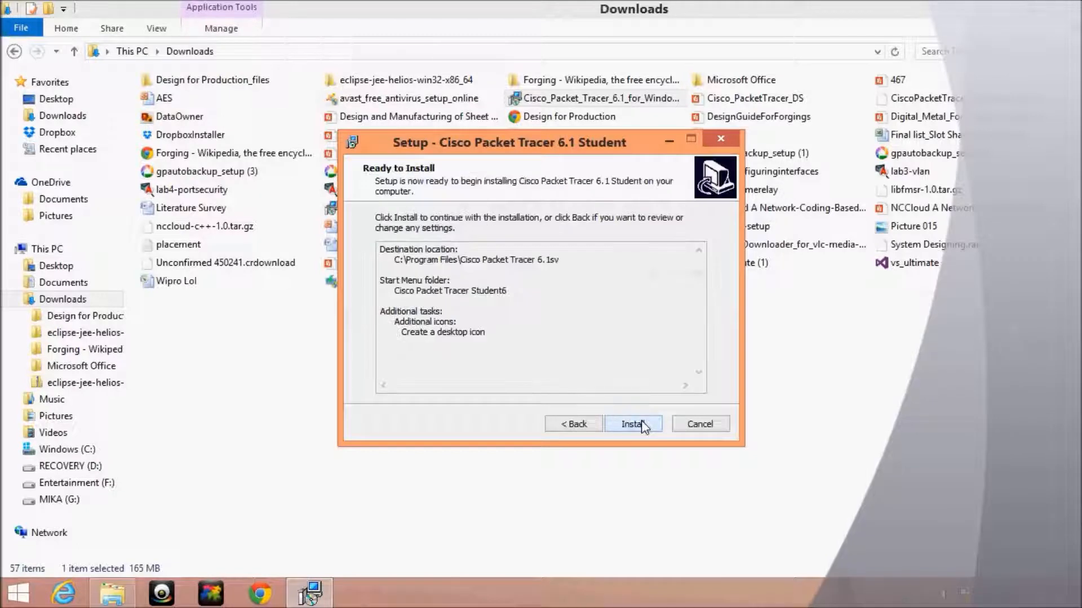
left_click(645, 427)
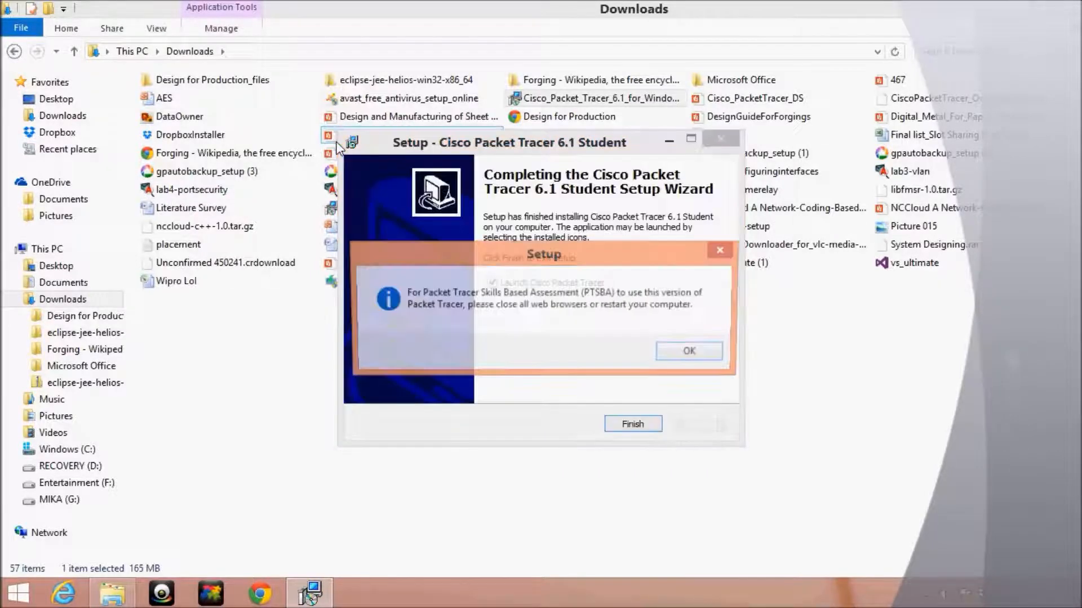
left_click(693, 354)
left_click(632, 424)
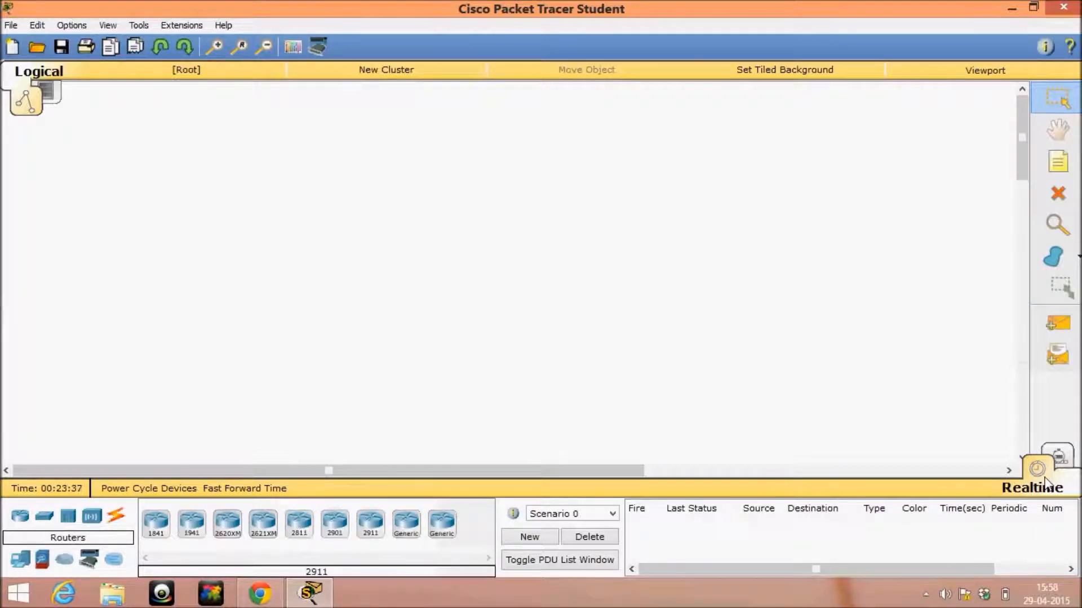
Step: Toggle the workspace between Realtime and Simulation modes, ending in Simulation mode
left_click(1059, 459)
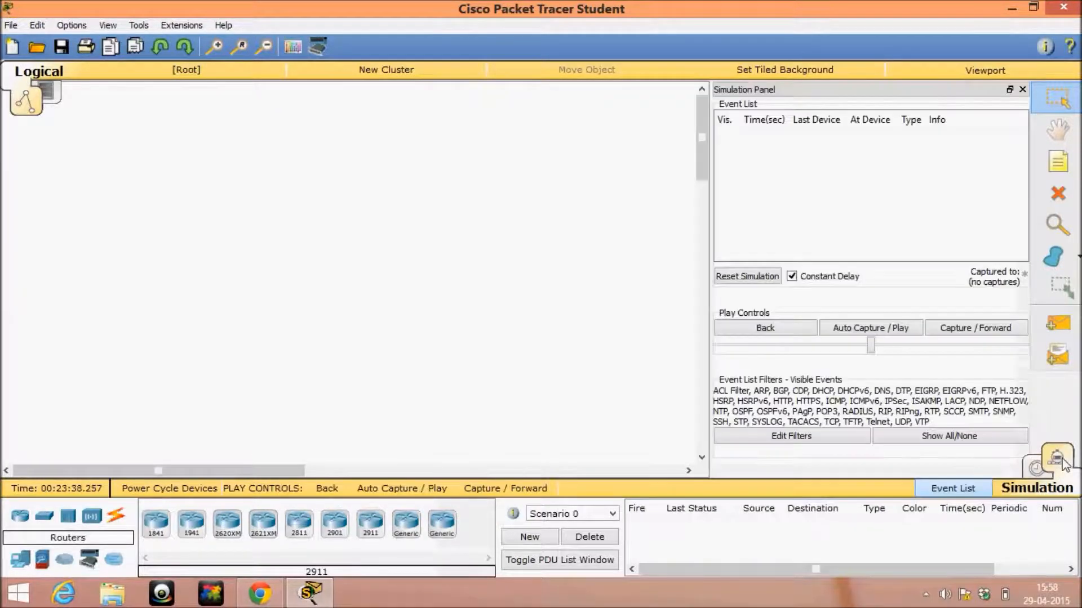
left_click(1029, 476)
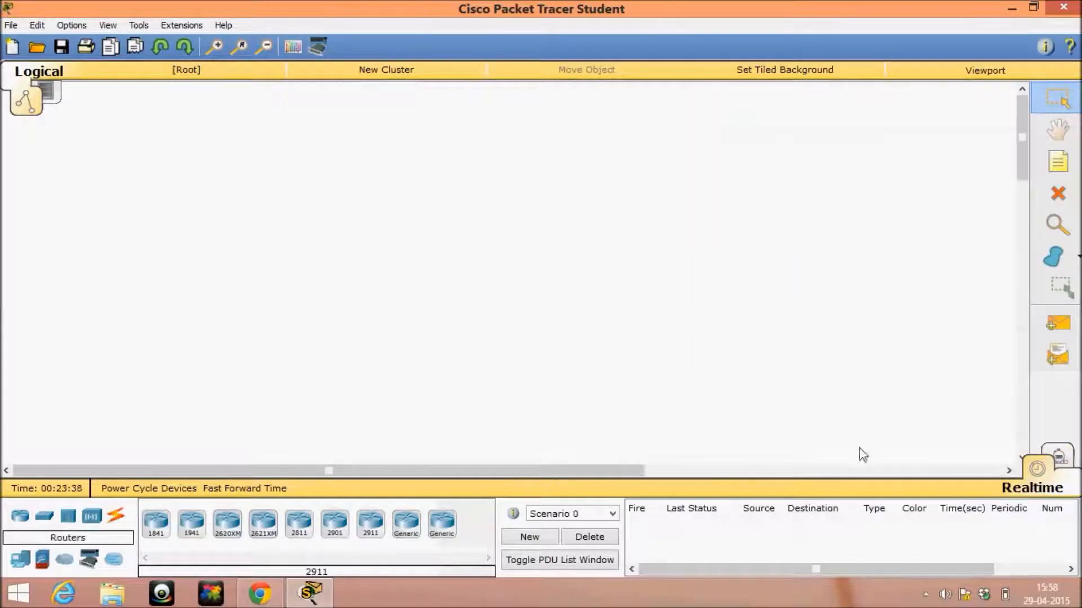
left_click(1058, 457)
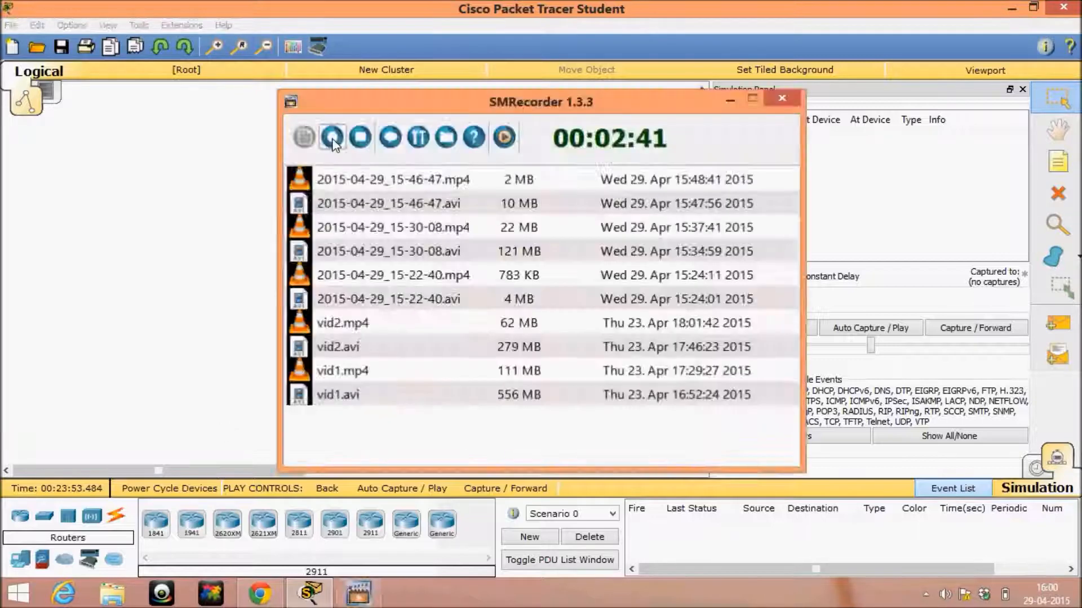
left_click(333, 139)
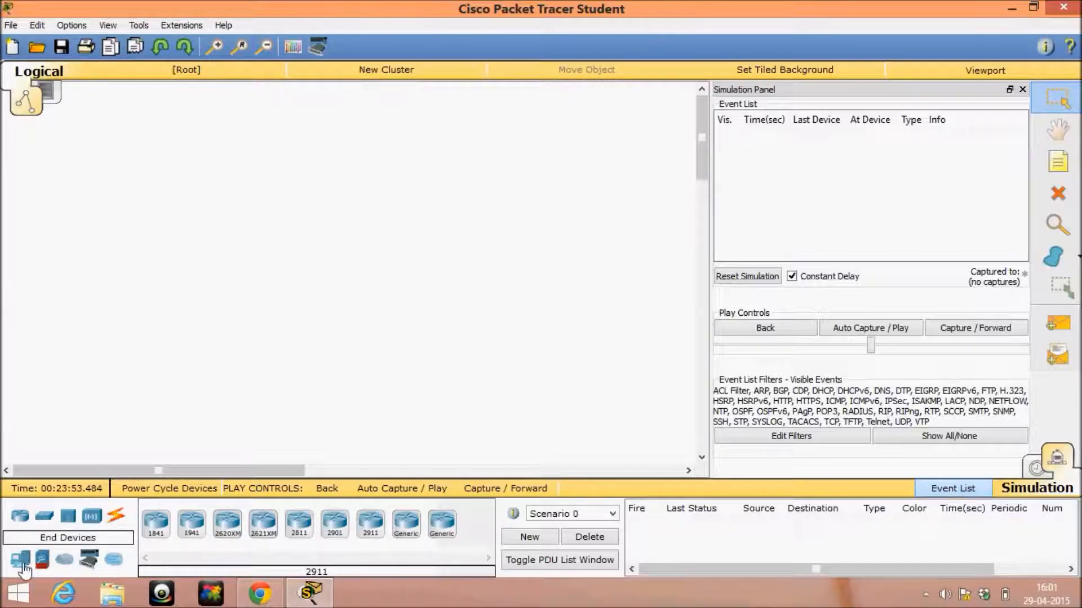
left_click(22, 564)
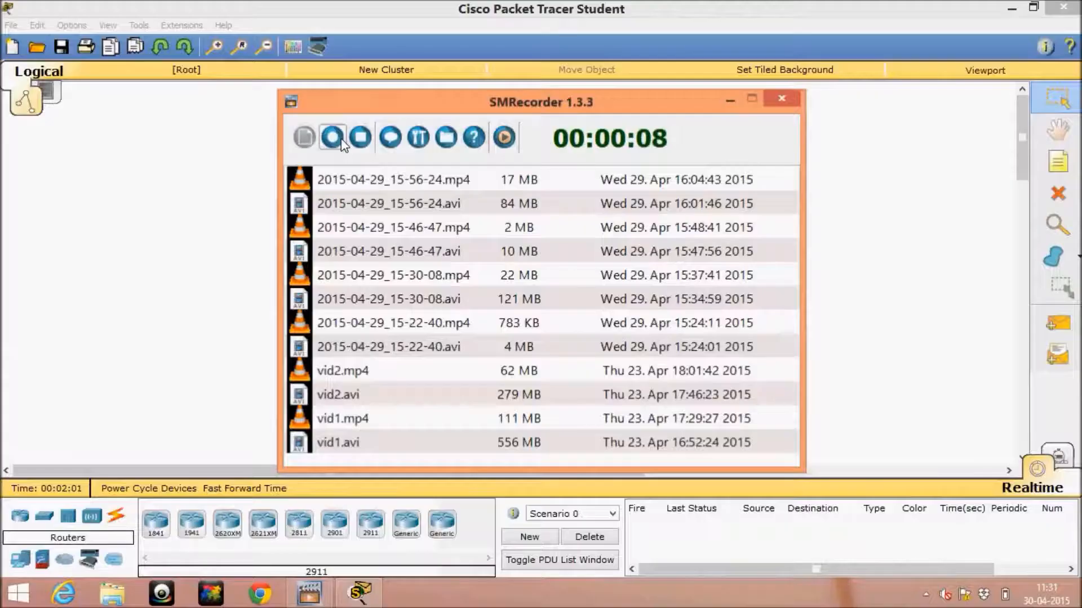
left_click(340, 140)
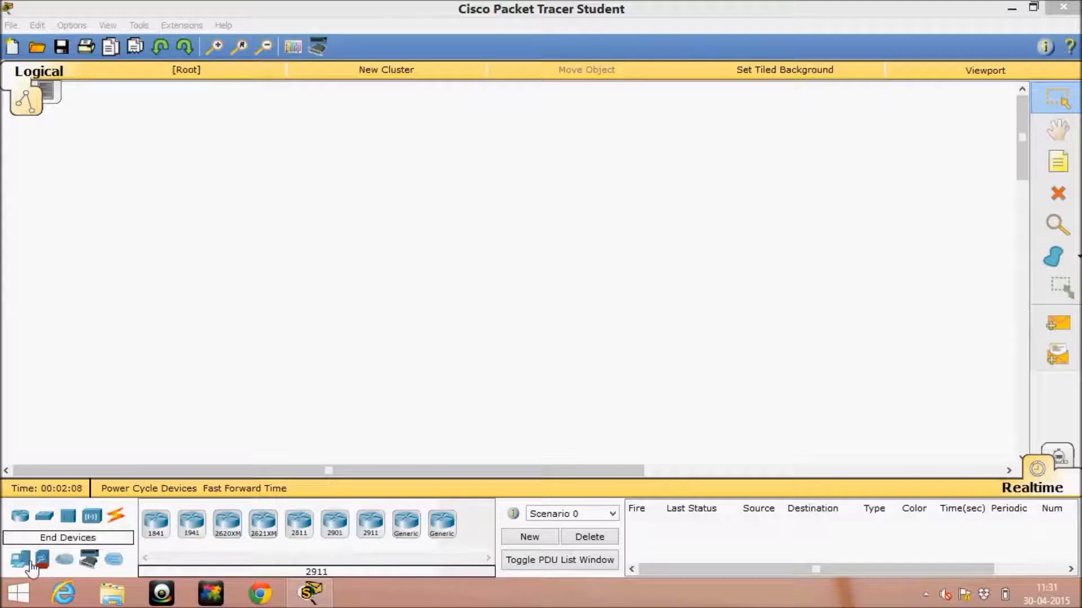
Step: Place two generic PC-PT end devices in the logical workspace, spaced well apart at about the same height
left_click(32, 564)
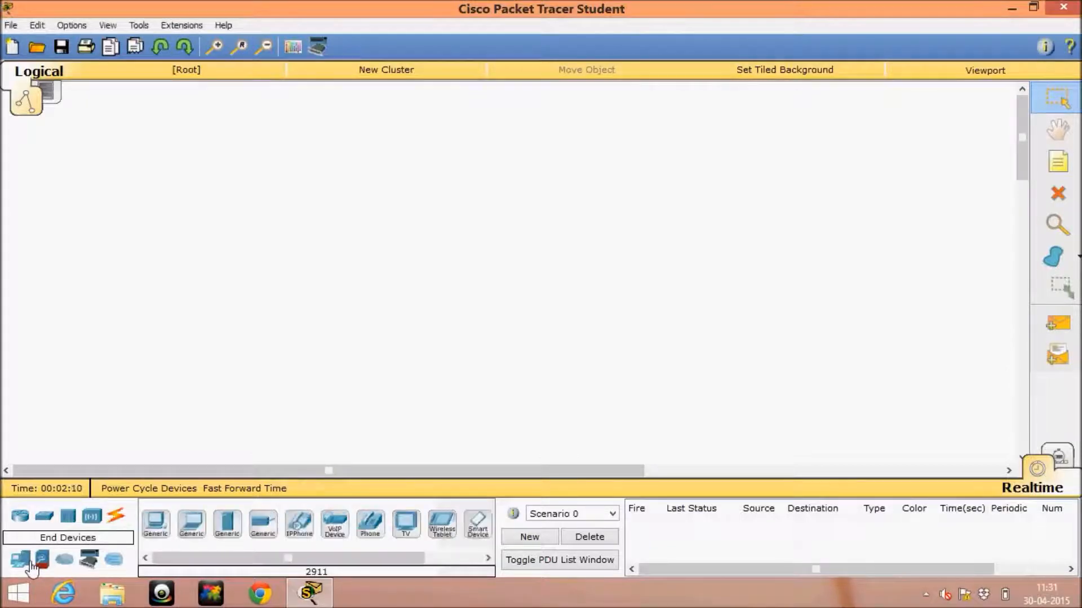
left_click(163, 524)
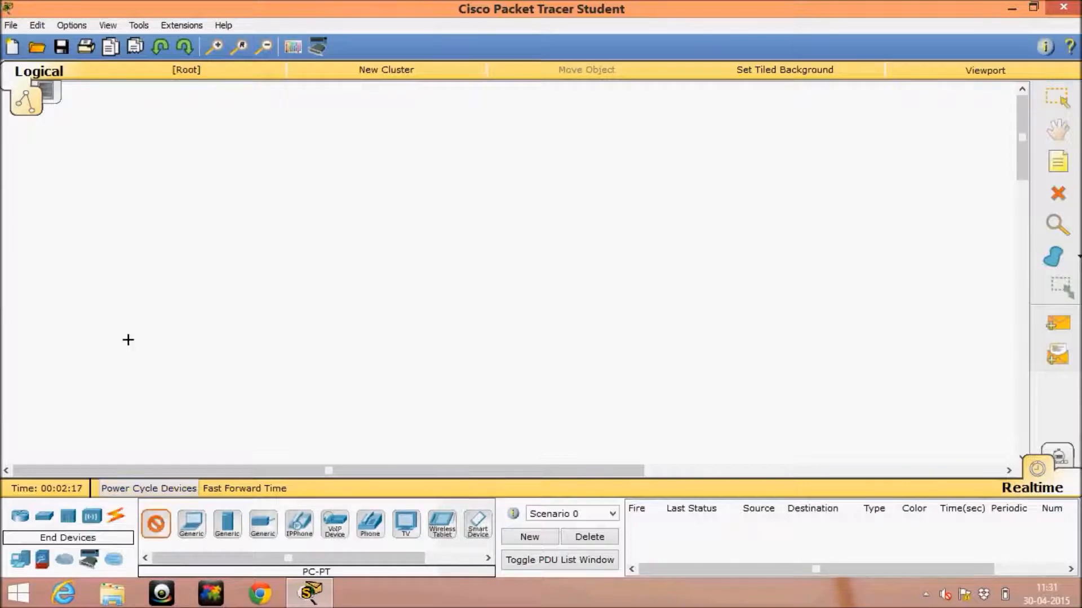
left_click(114, 247)
left_click(156, 524, "ctrl")
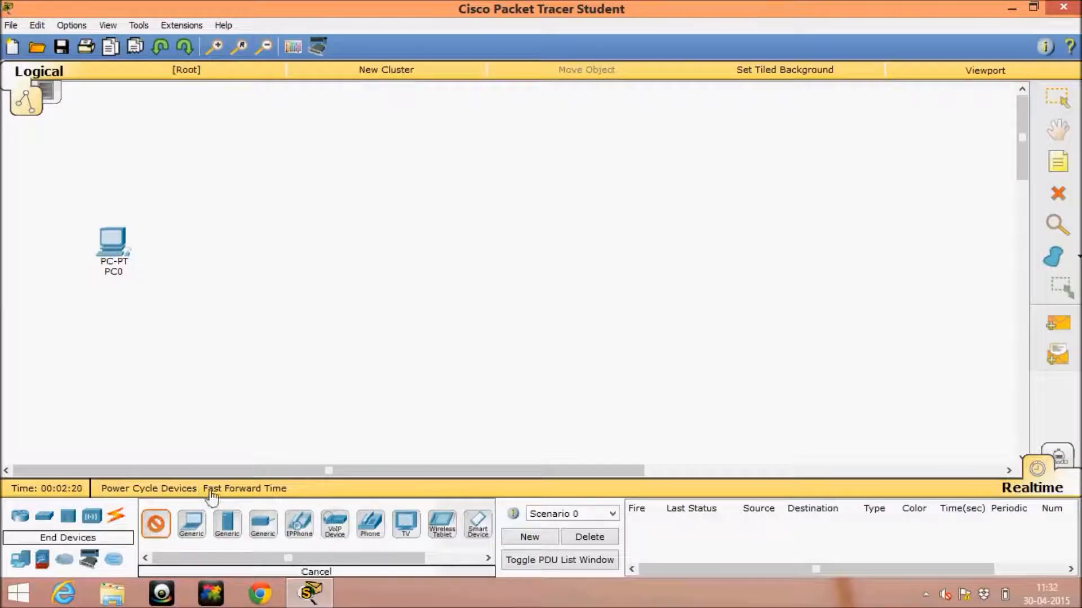
left_click(403, 256)
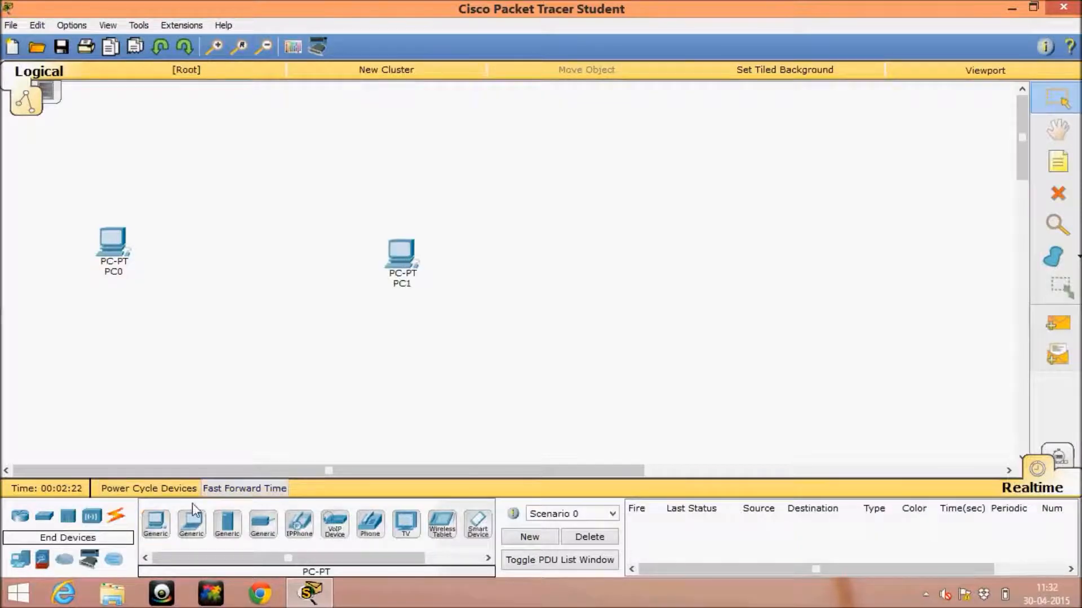
Step: Place an 1841 router between the two PCs and slightly below them
left_click(22, 520)
left_click(156, 524, "ctrl")
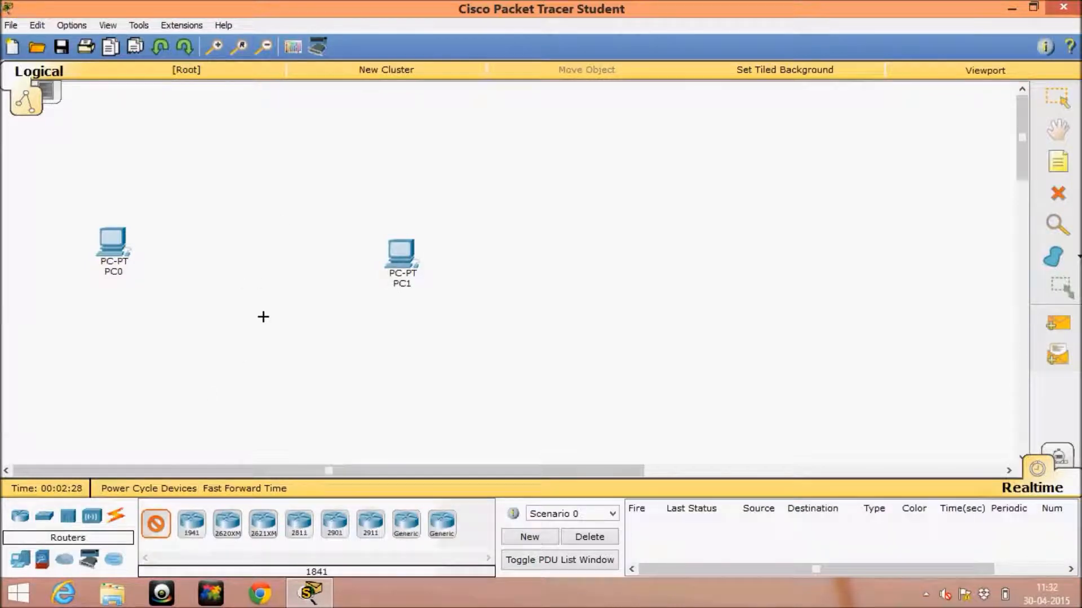
left_click(254, 308)
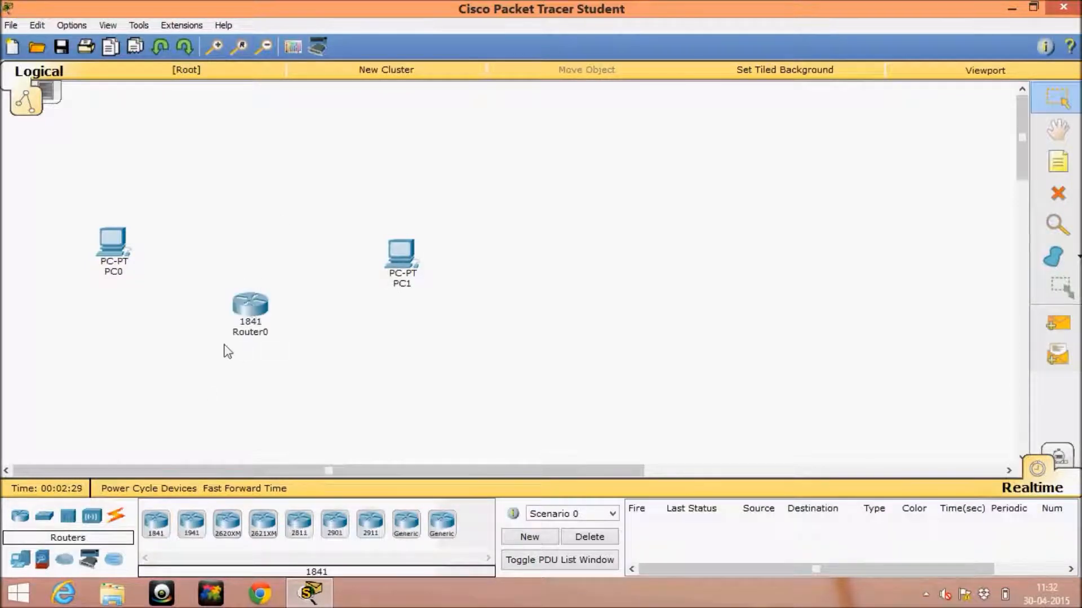
Step: Connect PC0's FastEthernet0 port to Router0's FastEthernet0/0 port with a Copper Cross-Over cable
left_click(119, 520)
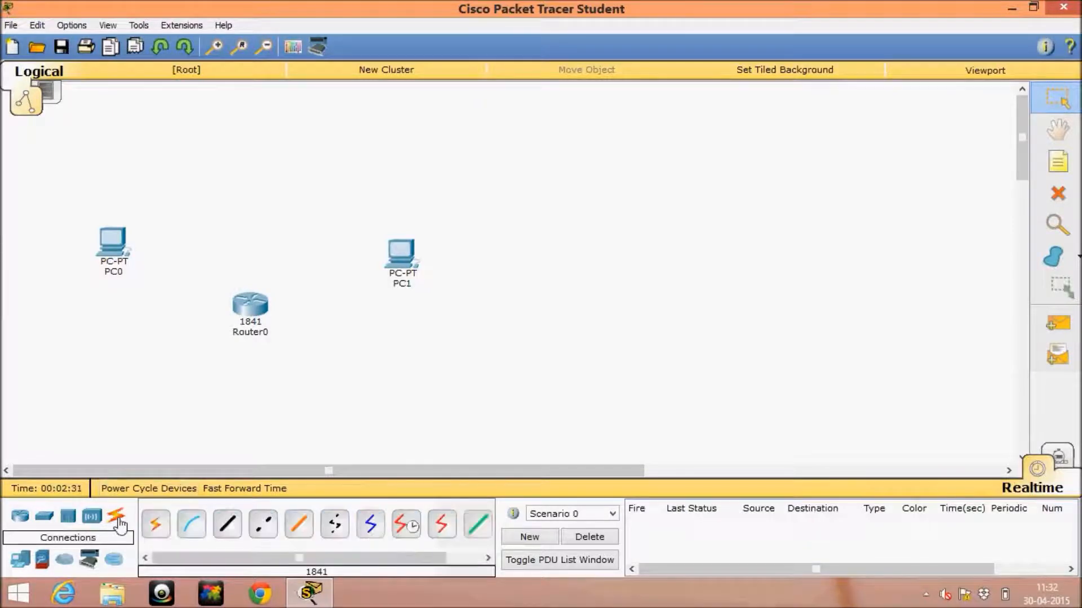
left_click(276, 524)
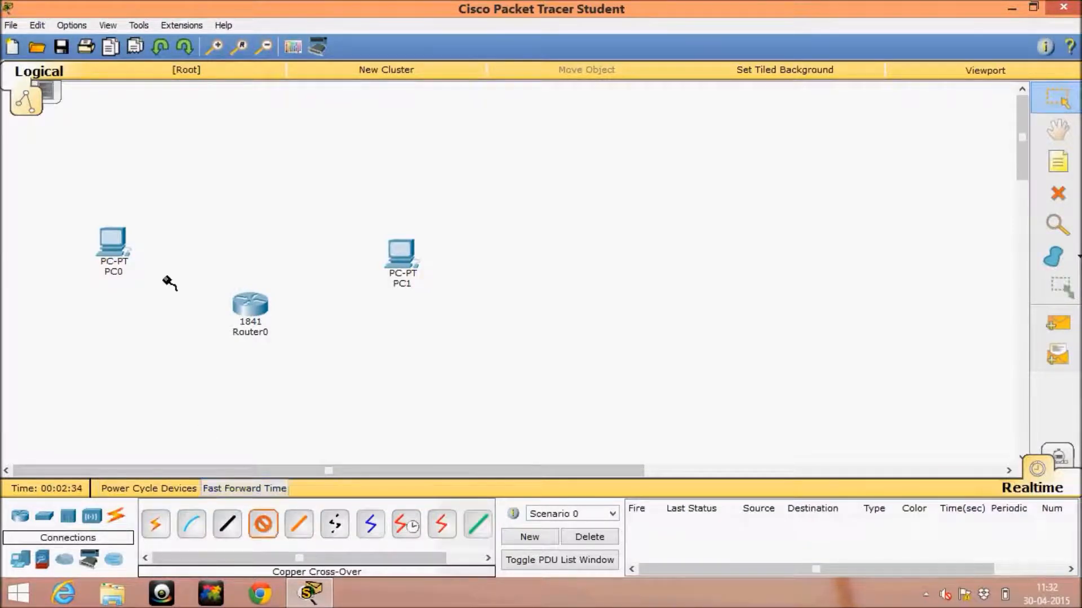
left_click(115, 245)
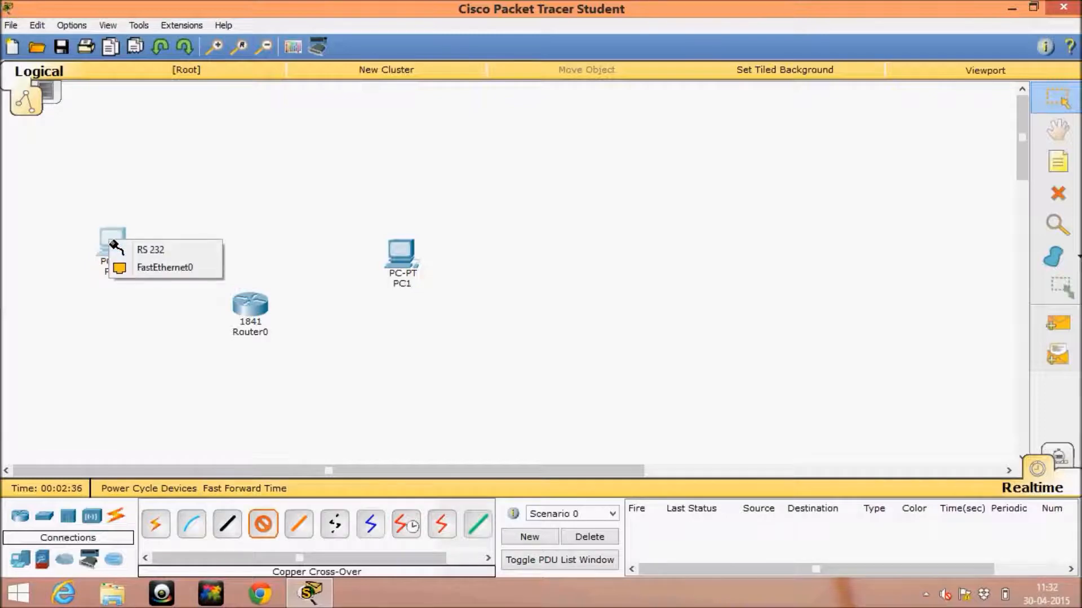
left_click(133, 269)
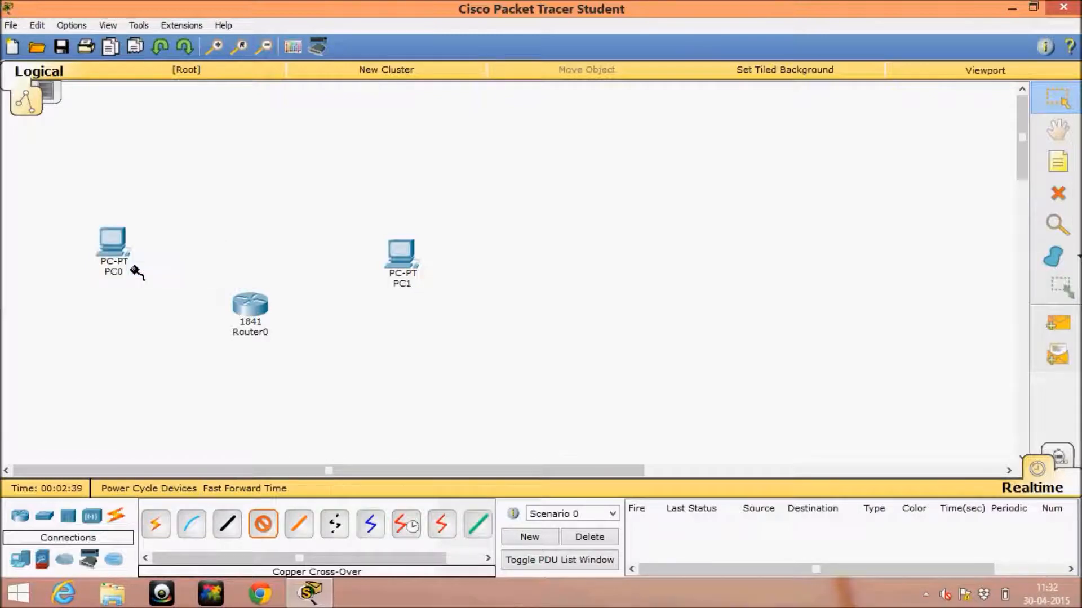
left_click(239, 299)
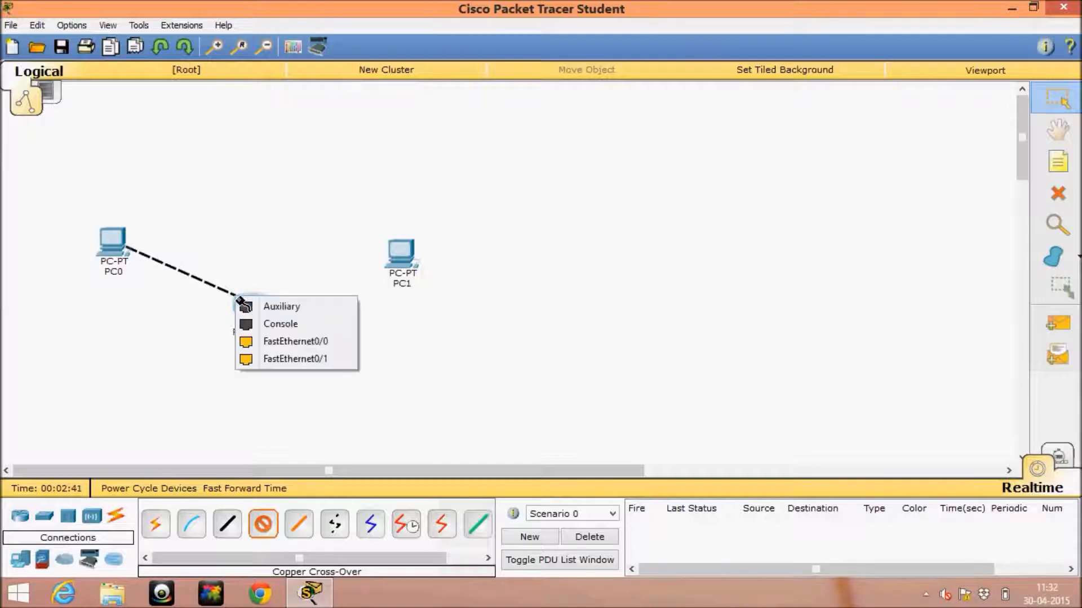
left_click(275, 342)
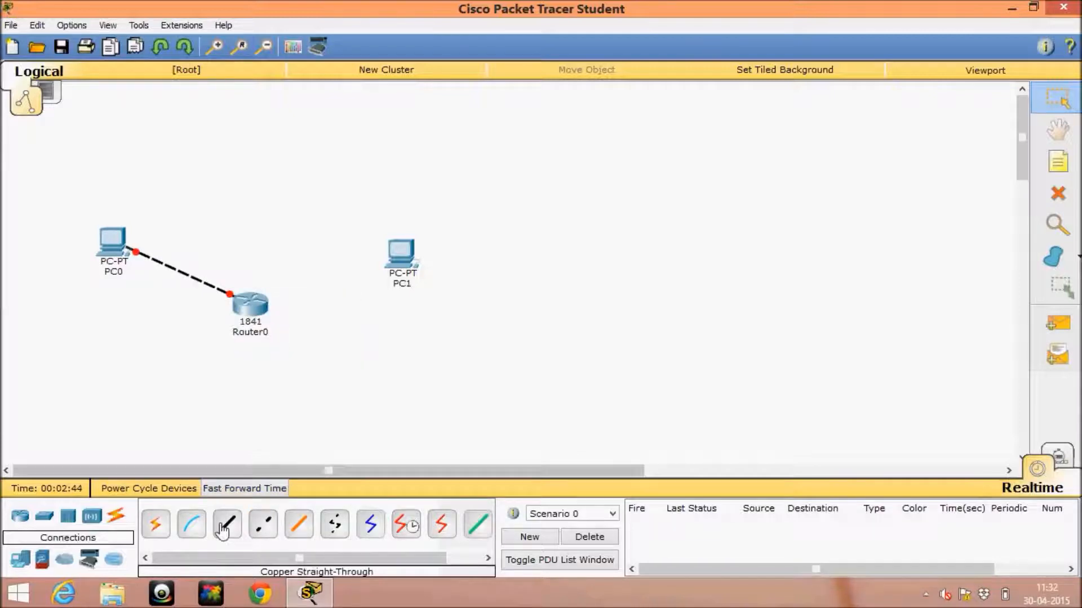
Step: Connect PC1's FastEthernet0 port to Router0's FastEthernet0/1 port with a Copper Cross-Over cable
left_click(263, 531)
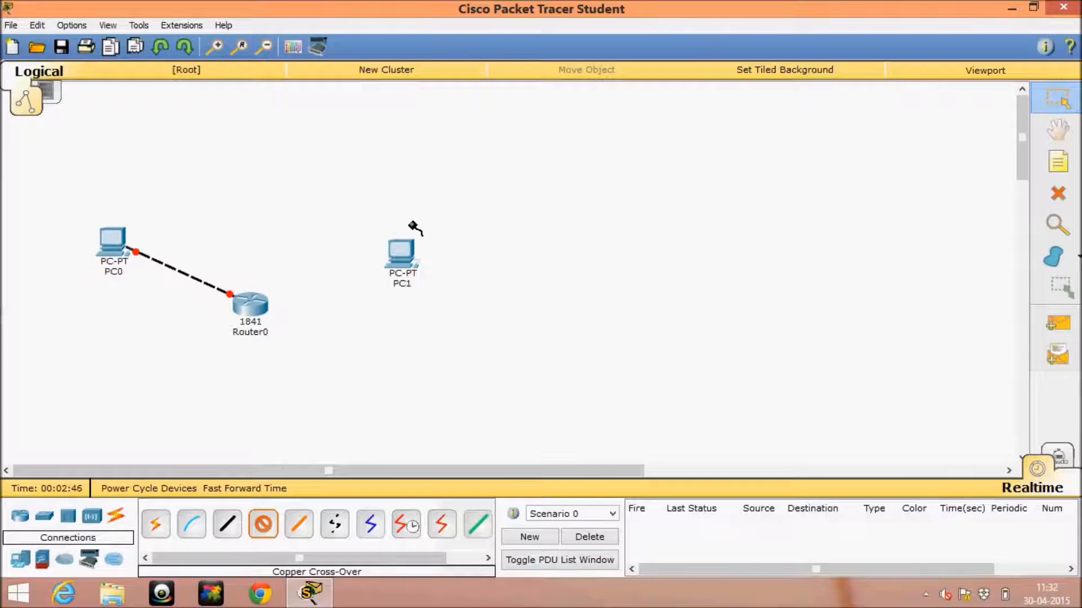
left_click(409, 257)
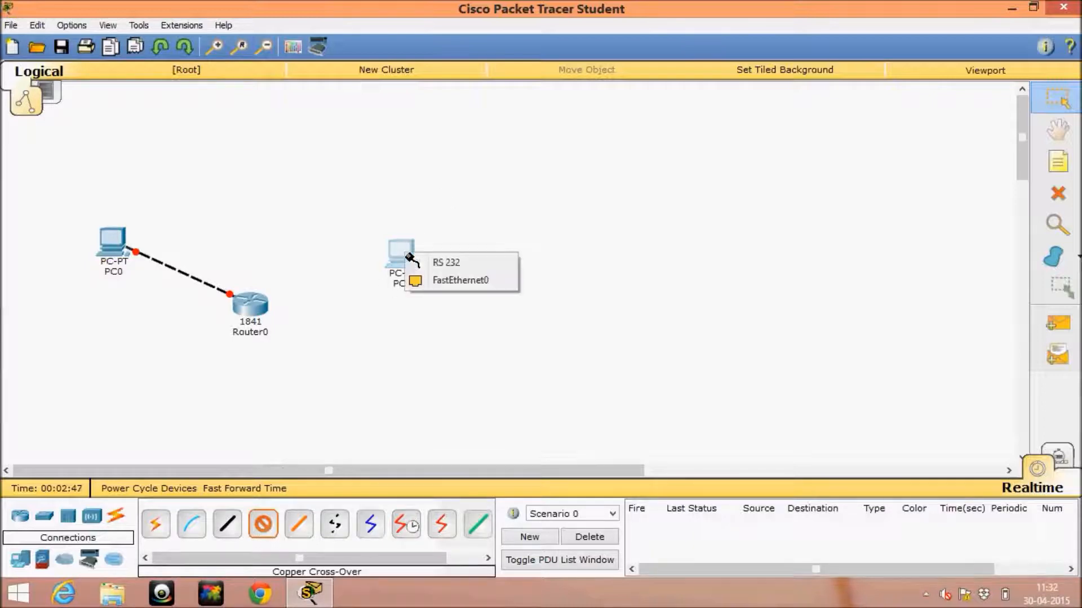
left_click(439, 282)
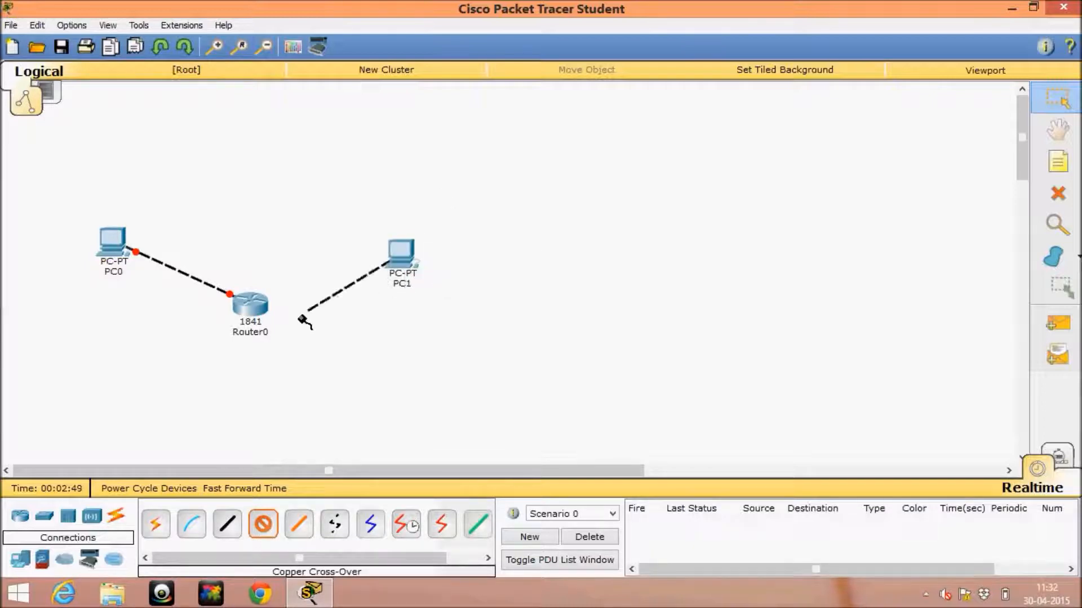
left_click(267, 307)
left_click(291, 346)
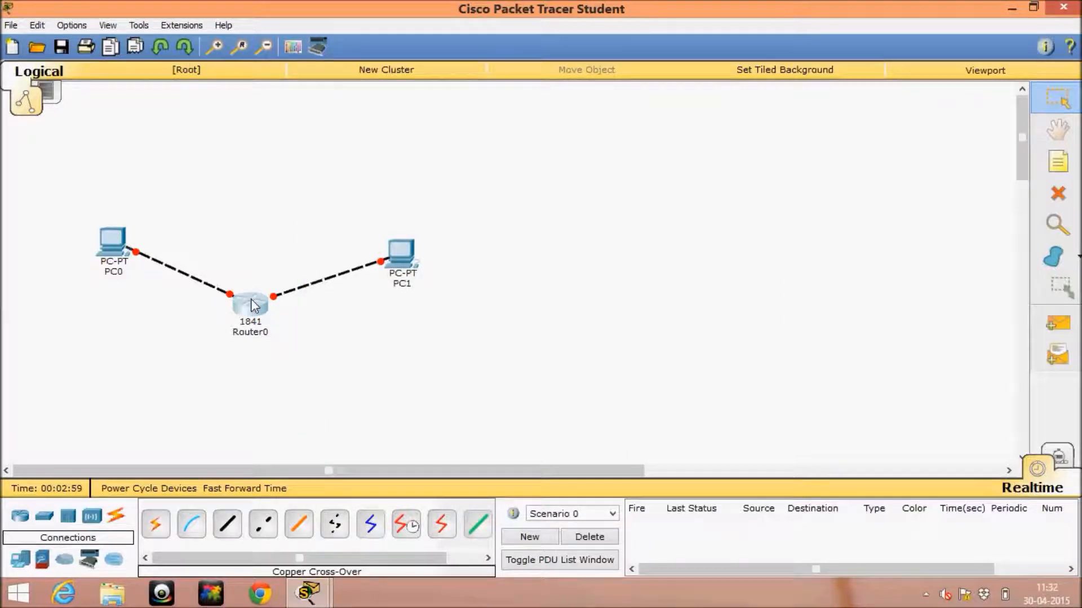
Step: Open Router0's command line interface and answer "no" to the system configuration dialog
mouse_move(309, 593)
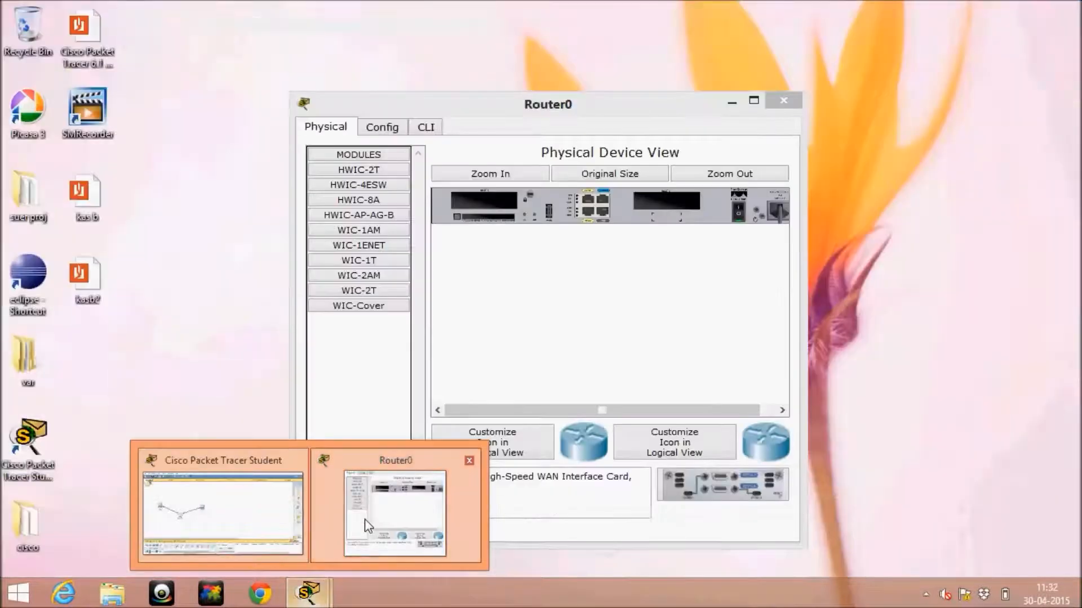
left_click(364, 519)
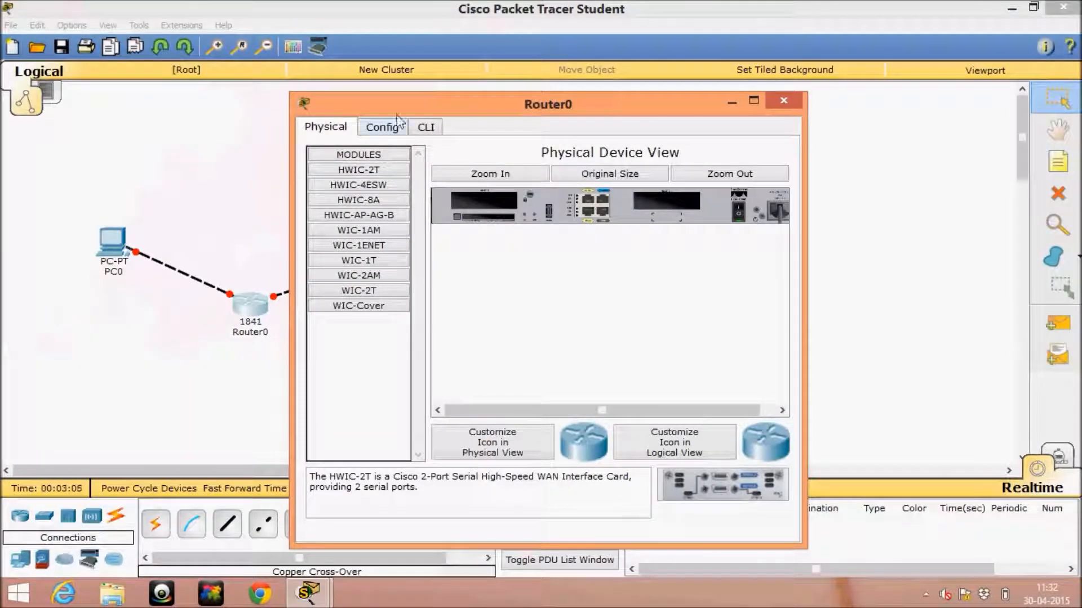
left_click(427, 127)
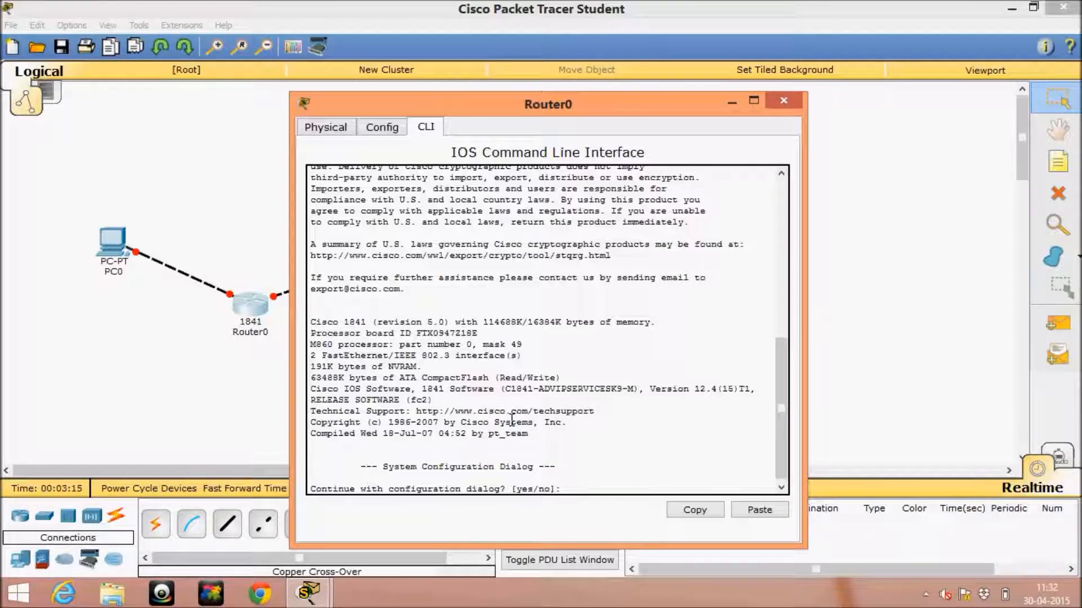
type("no")
key("Return")
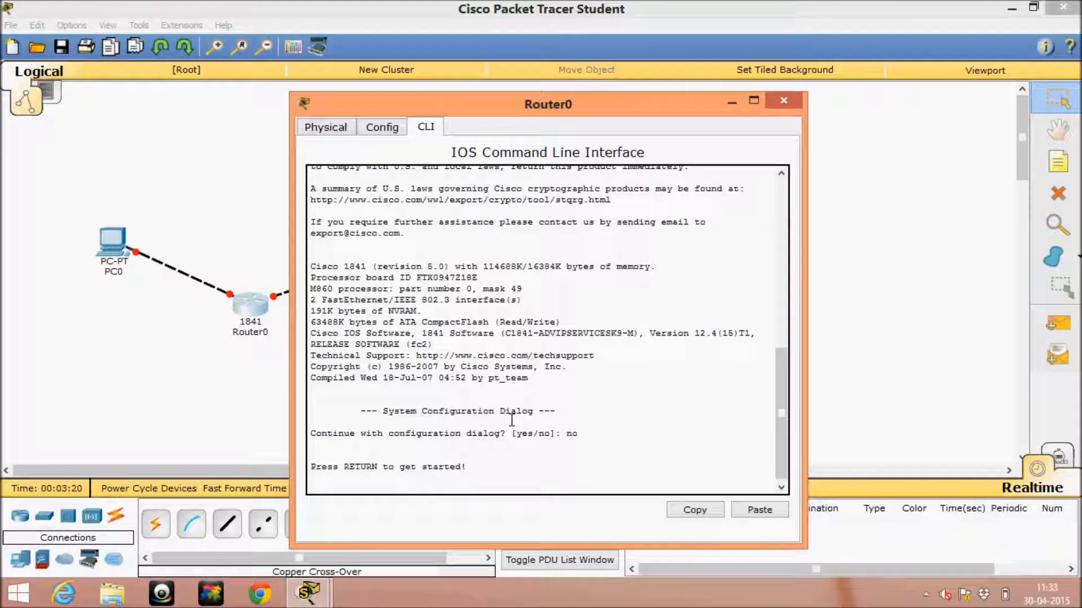
Step: Enter global configuration mode on the router, set its hostname to router0 and define the enable secret password
key("Return")
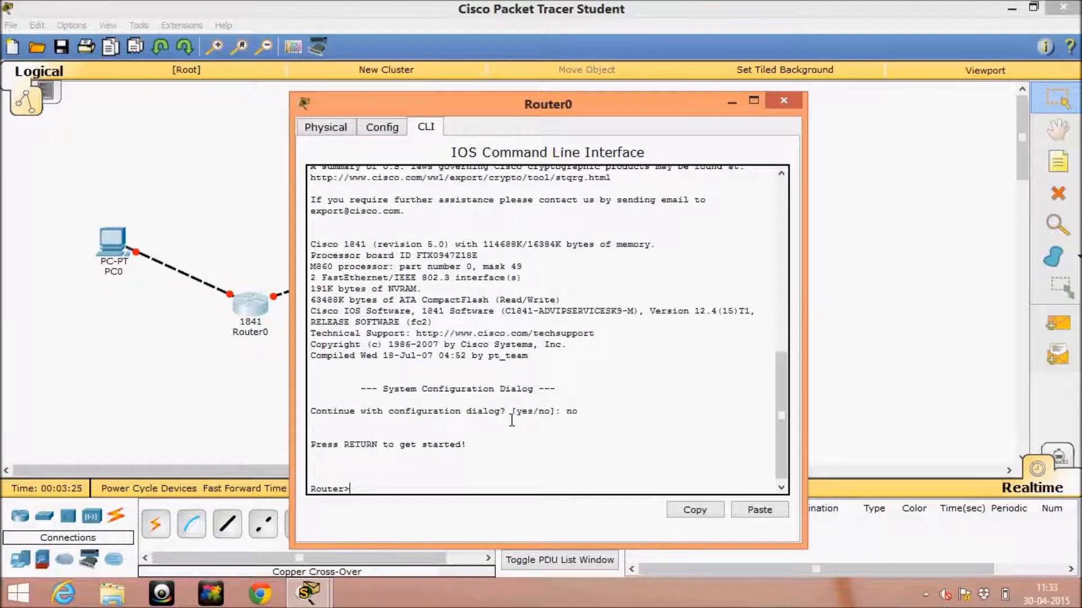
type("enable")
key("Return")
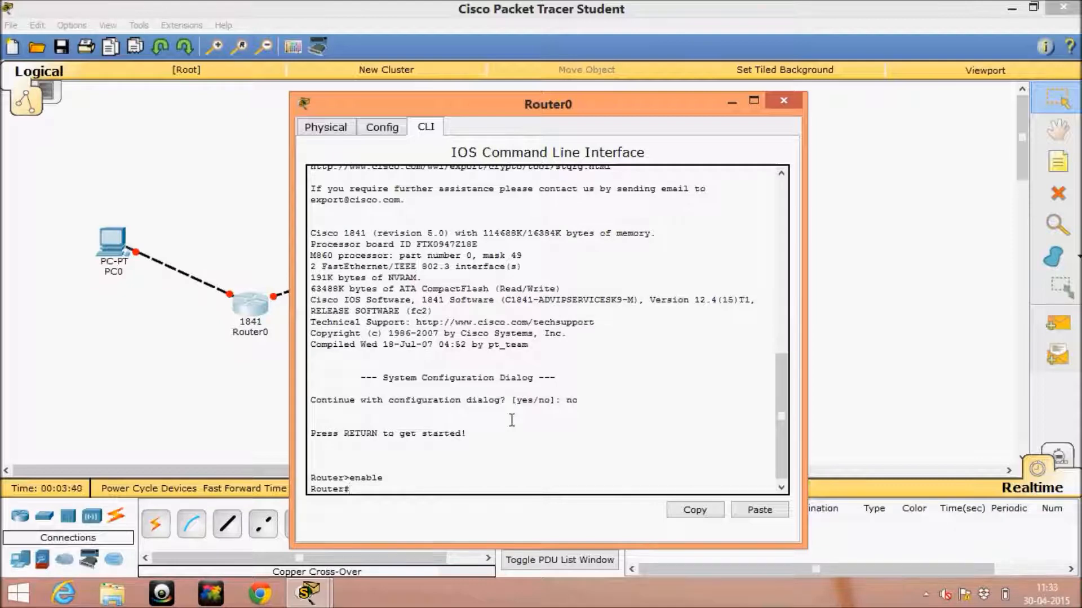
type("config t")
key("Return")
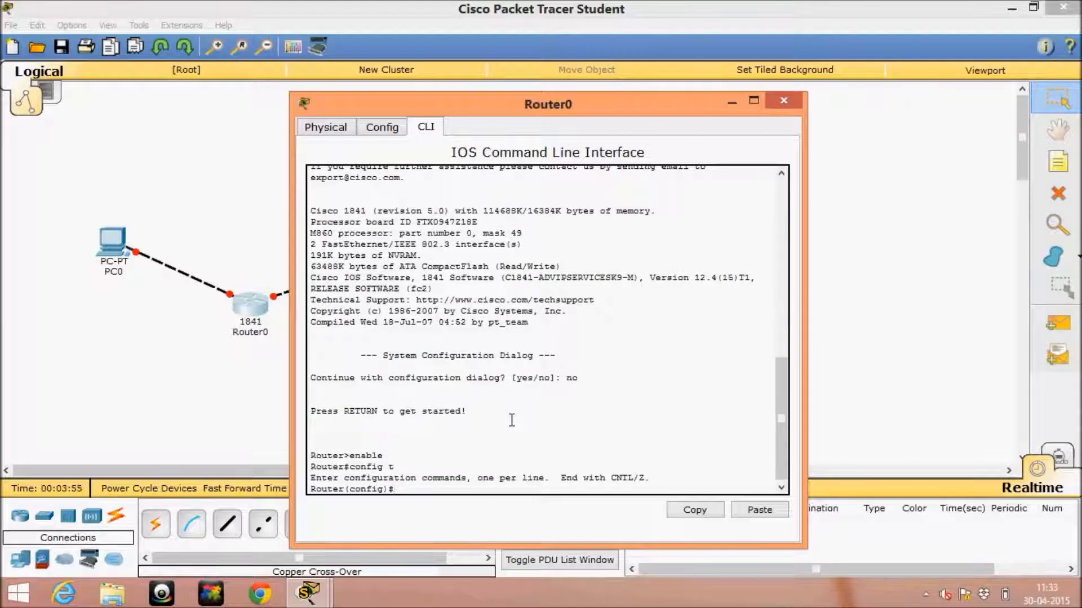
type("hostname router0")
key("Return")
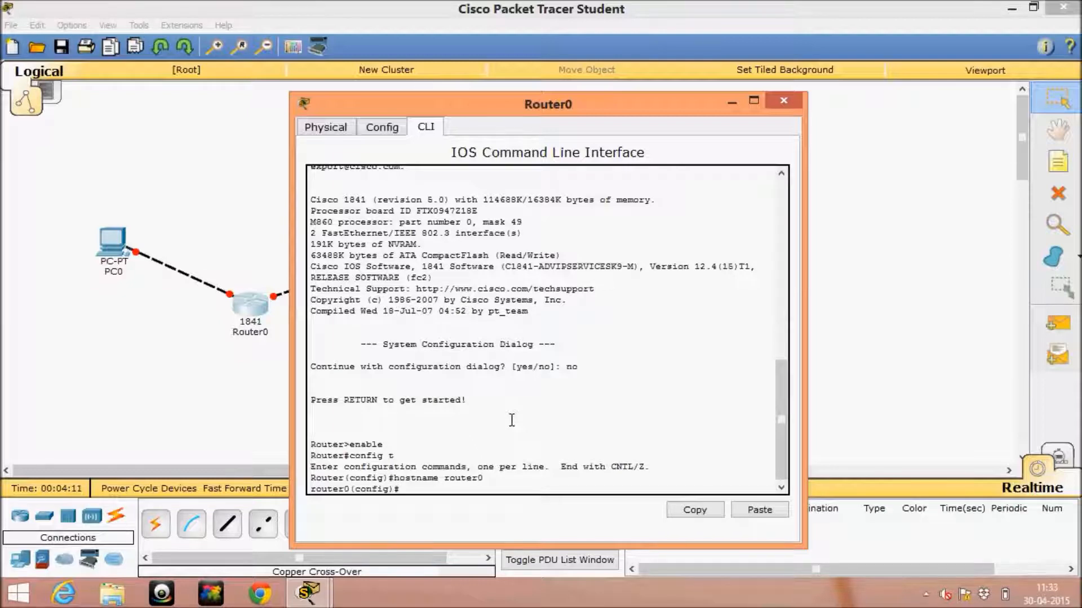
type("enable secret class")
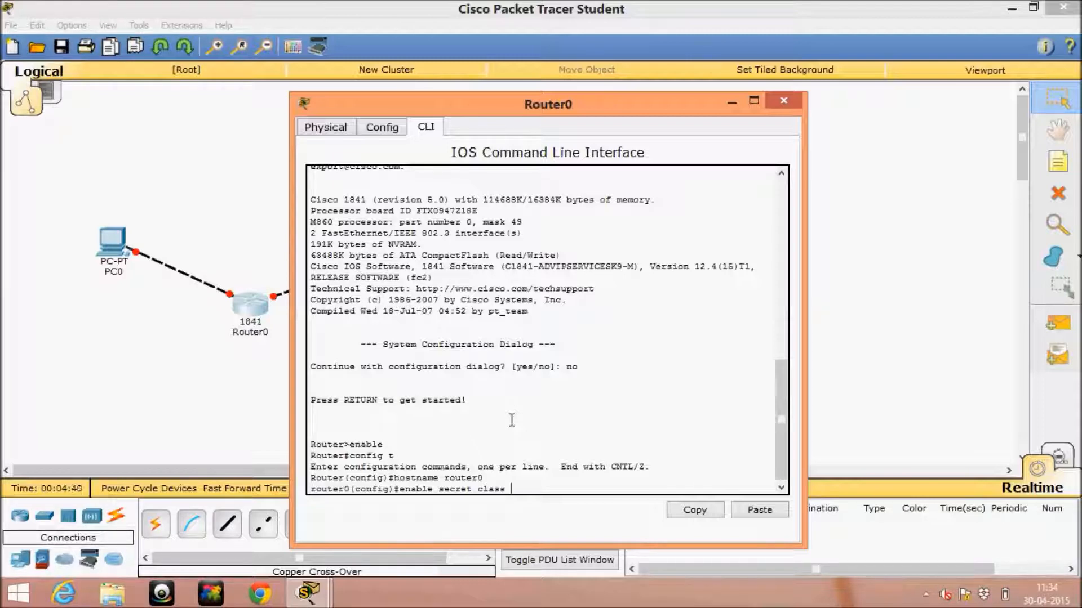
key("Return")
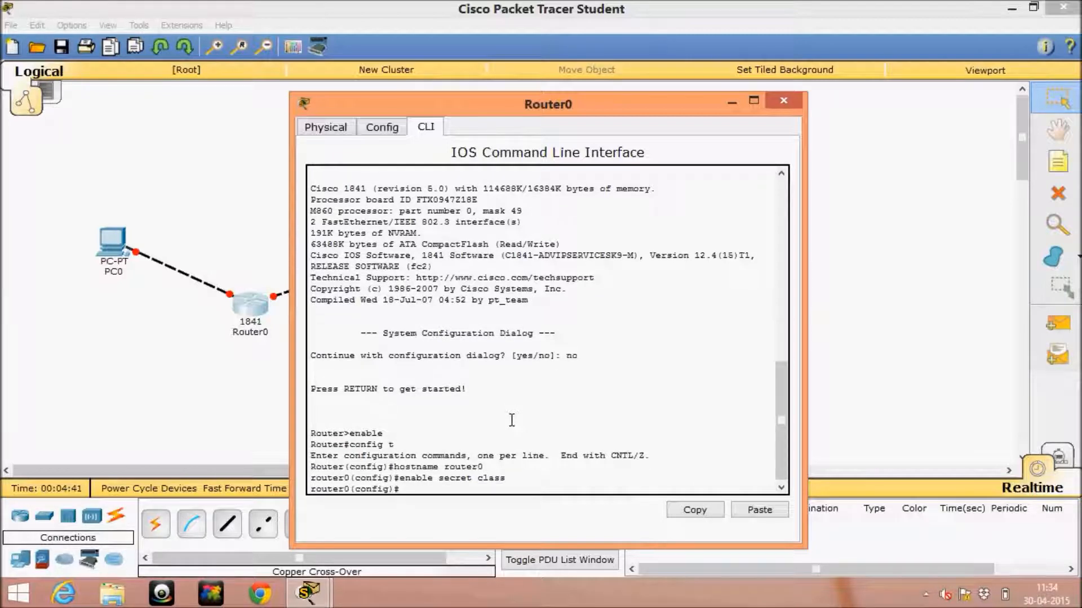
Step: Set a password on console line 0 with login required, and return to global configuration mode
type("line con 0")
key("Return")
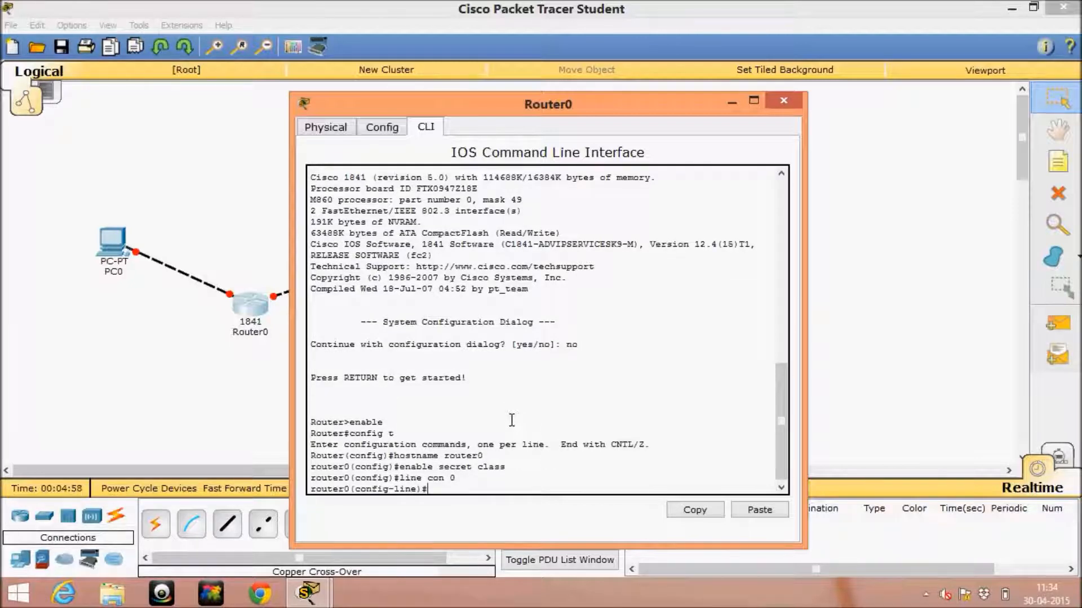
type("password cisco")
key("Return")
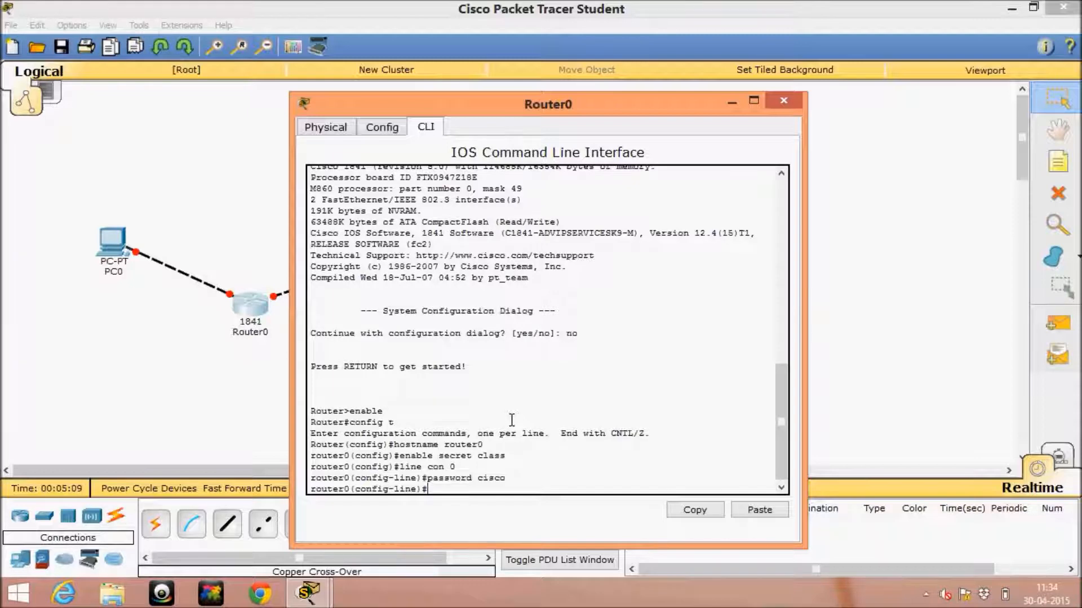
type("login")
key("Return")
type("ex")
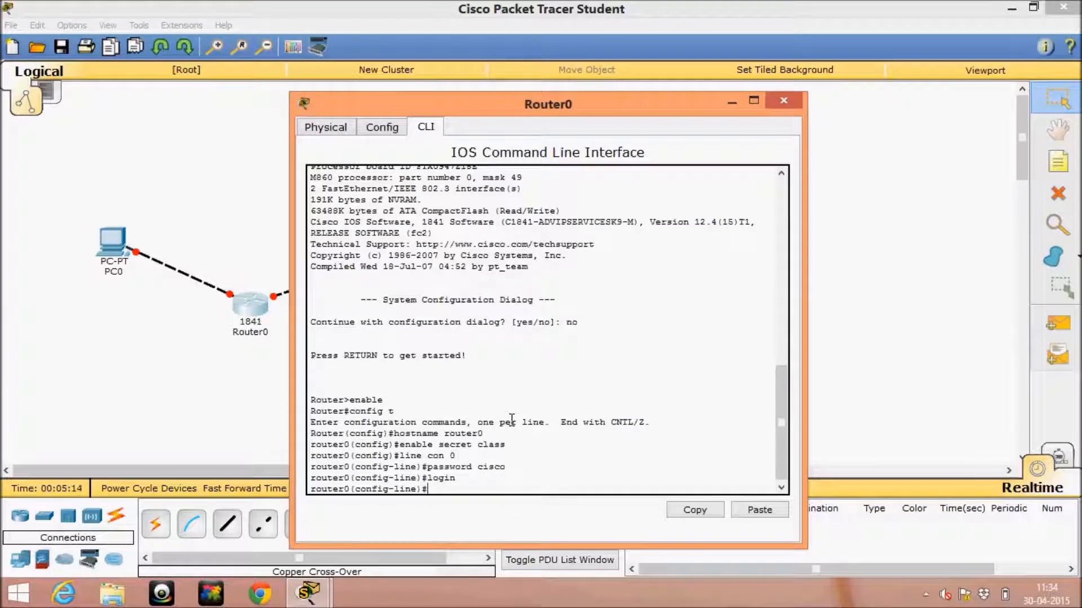
type("it")
key("Return")
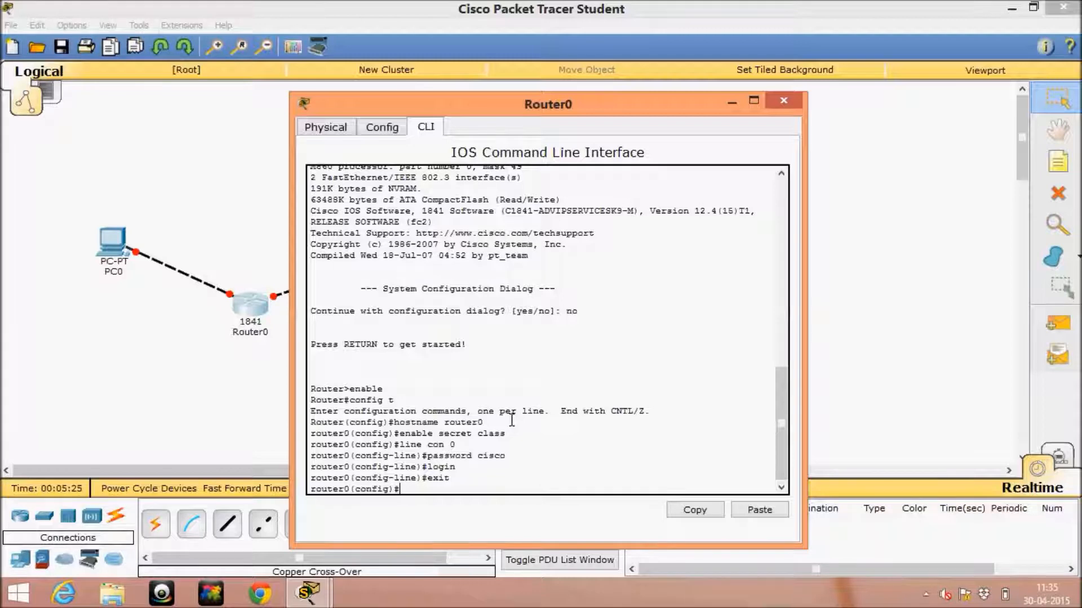
Step: Set a password on vty lines 0 to 4 with login required, and return to global configuration mode
type("line vty 0 4")
key("Return")
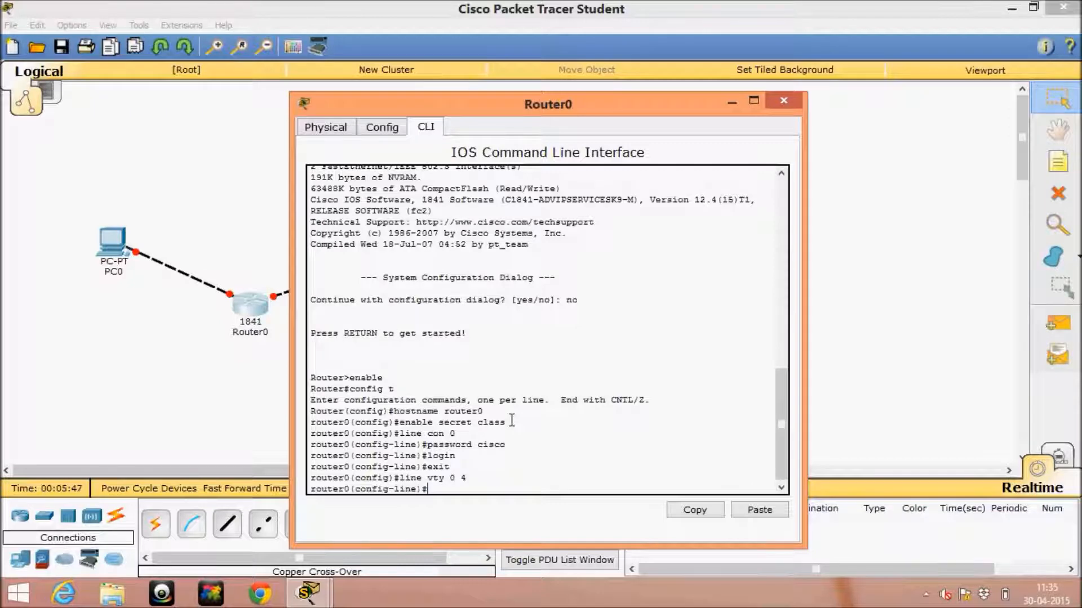
type("password cisco")
key("Return")
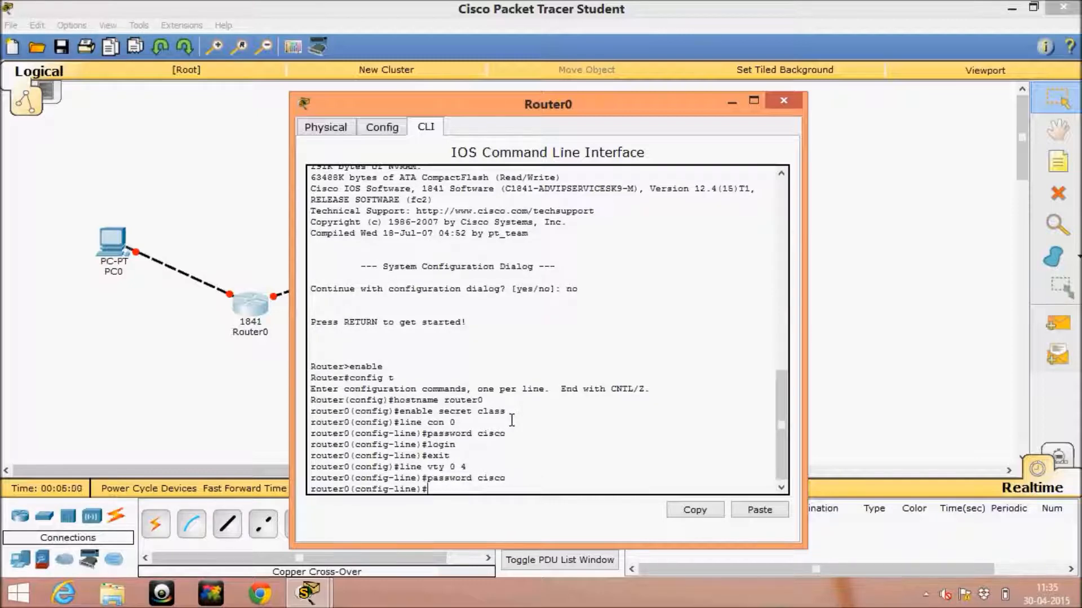
type("login")
key("Return")
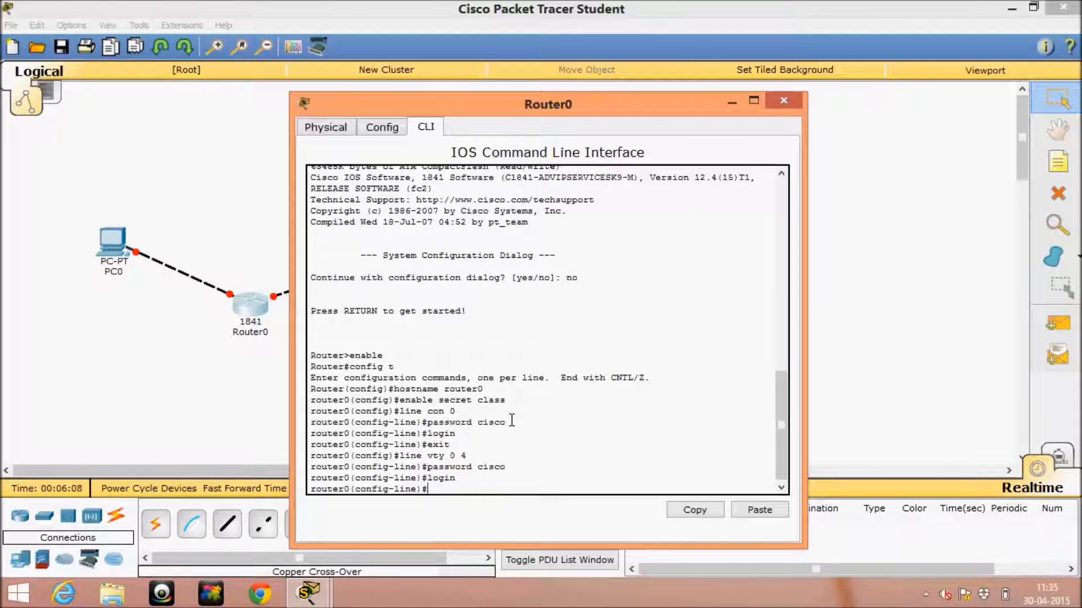
type("exit")
key("Return")
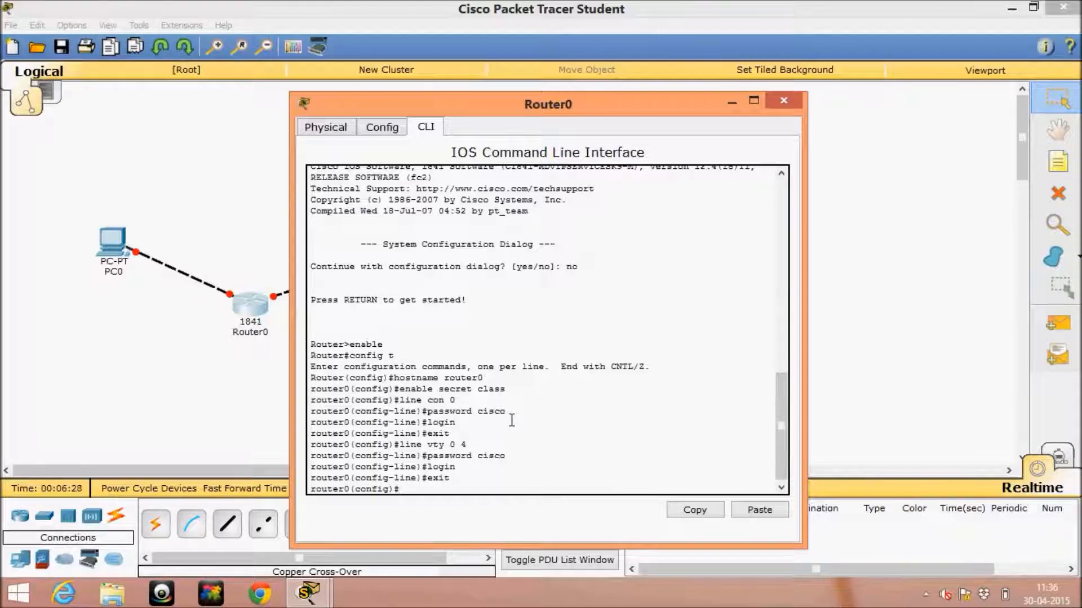
Step: Assign IP address 192.168.1.1 with subnet mask 255.255.255.0 to interface FastEthernet0/0
type("interface FastEthernet")
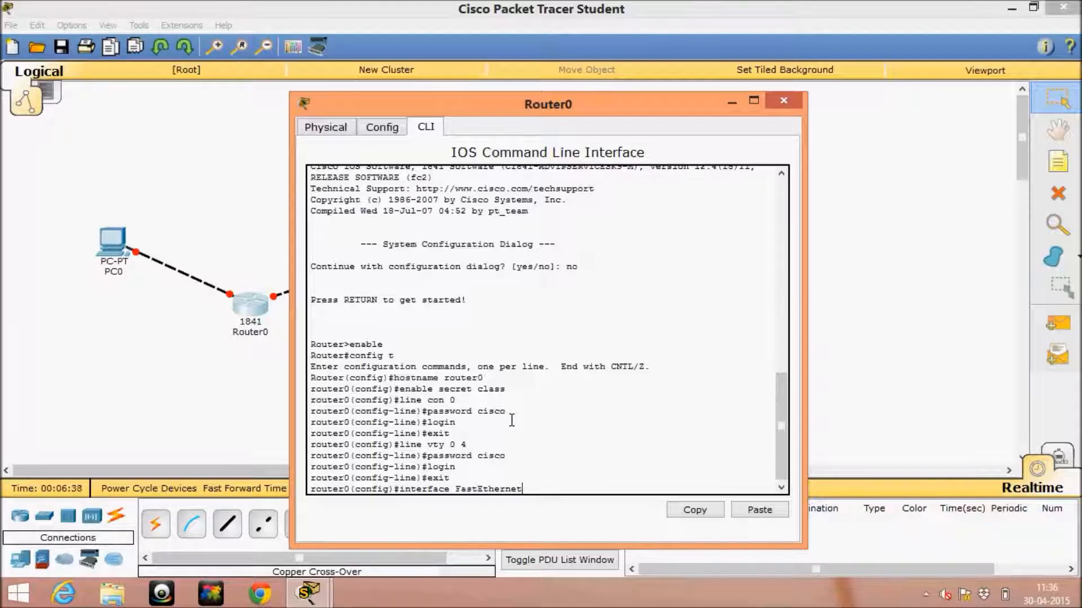
type("0/0")
key("Return")
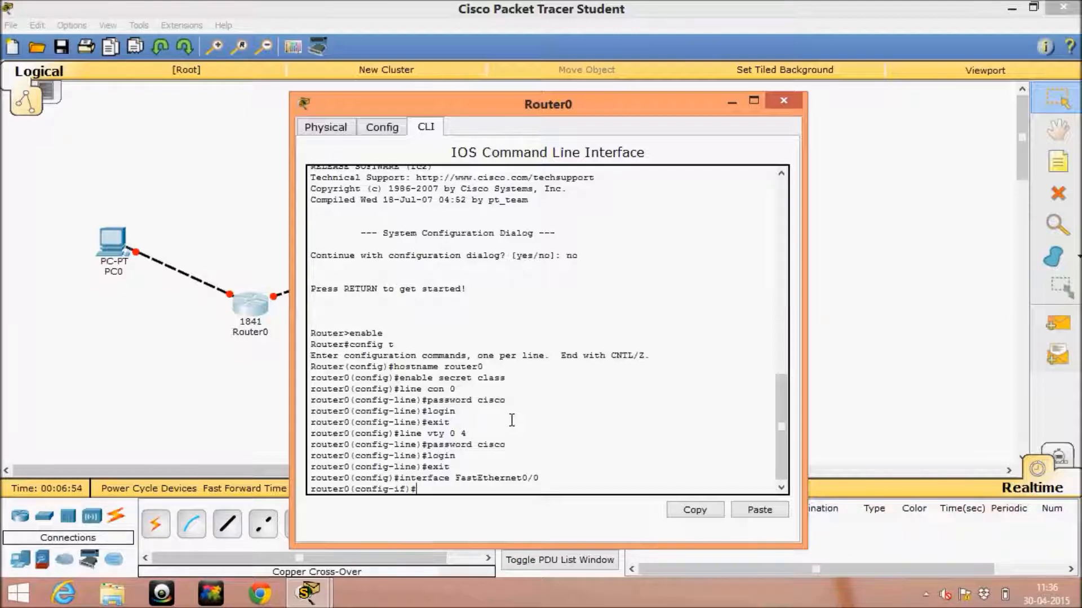
type("ip address 192.168.1.")
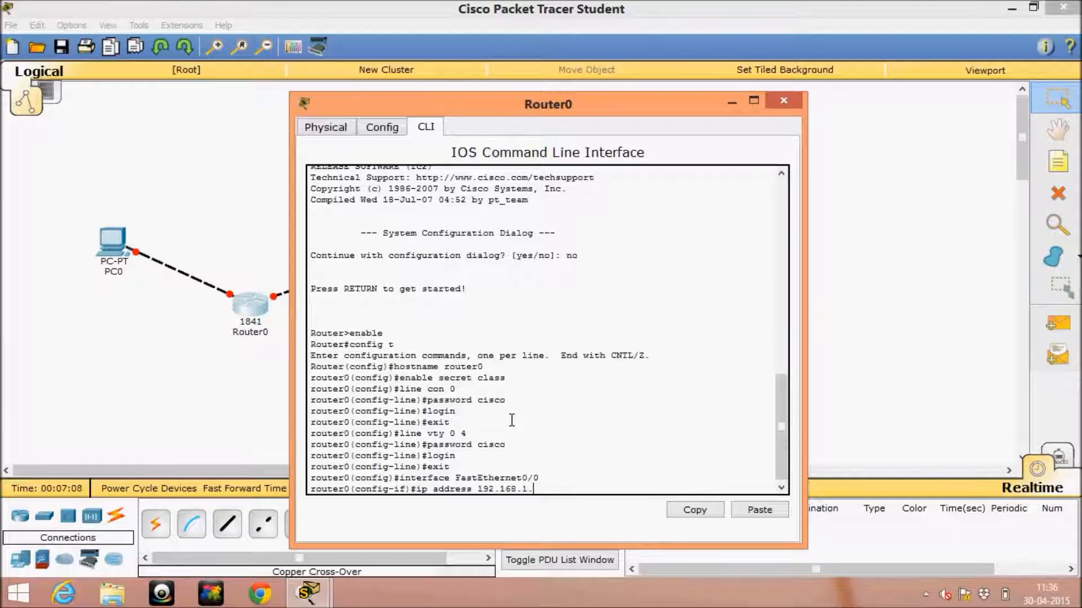
type("1 255.255.255.0")
key("Return")
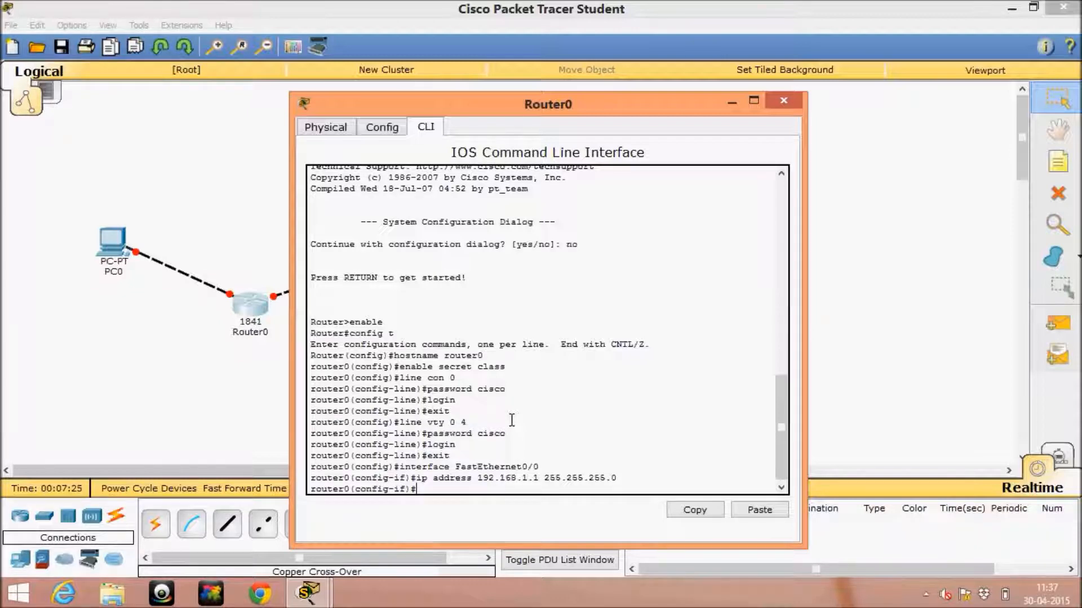
Step: Set the FastEthernet0/0 interface description to "router0 FastEthernet0/0"
type("descri")
type("ptio")
type("n")
type("router")
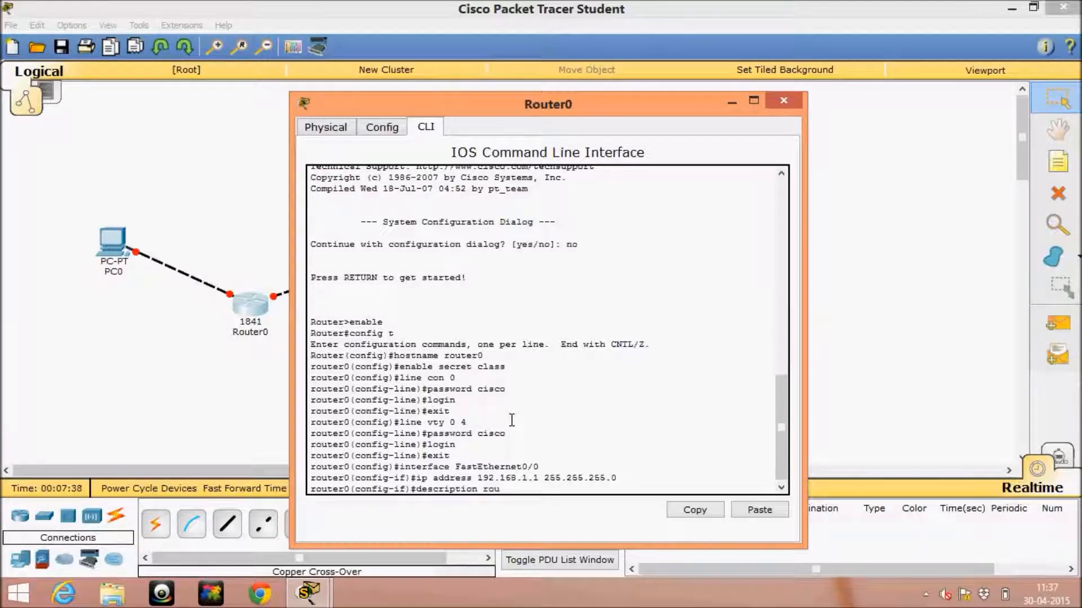
type("0 FastEthernet")
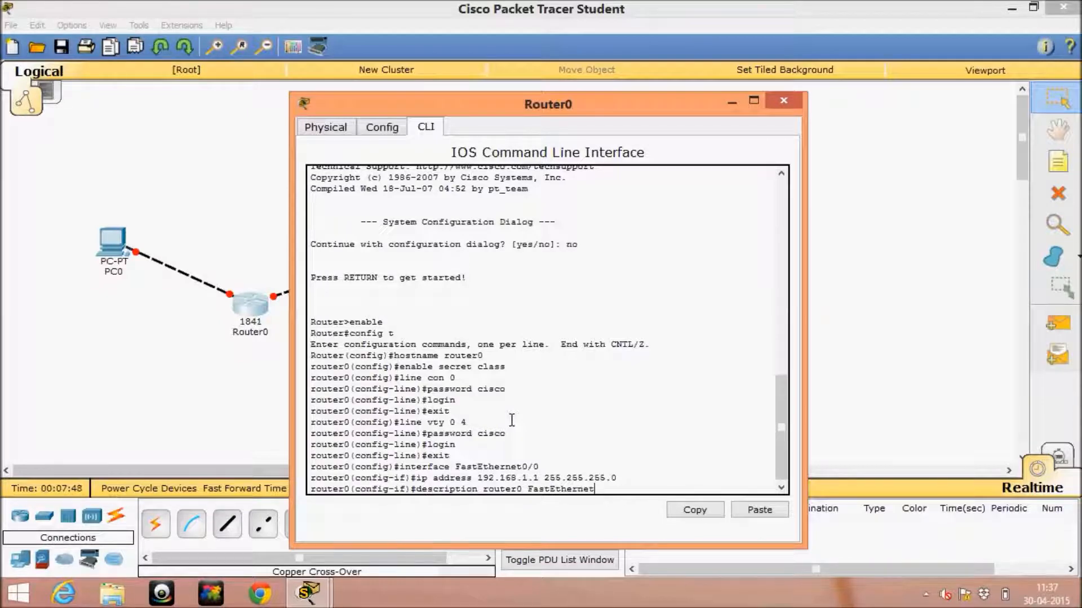
type("0/0")
key("Return")
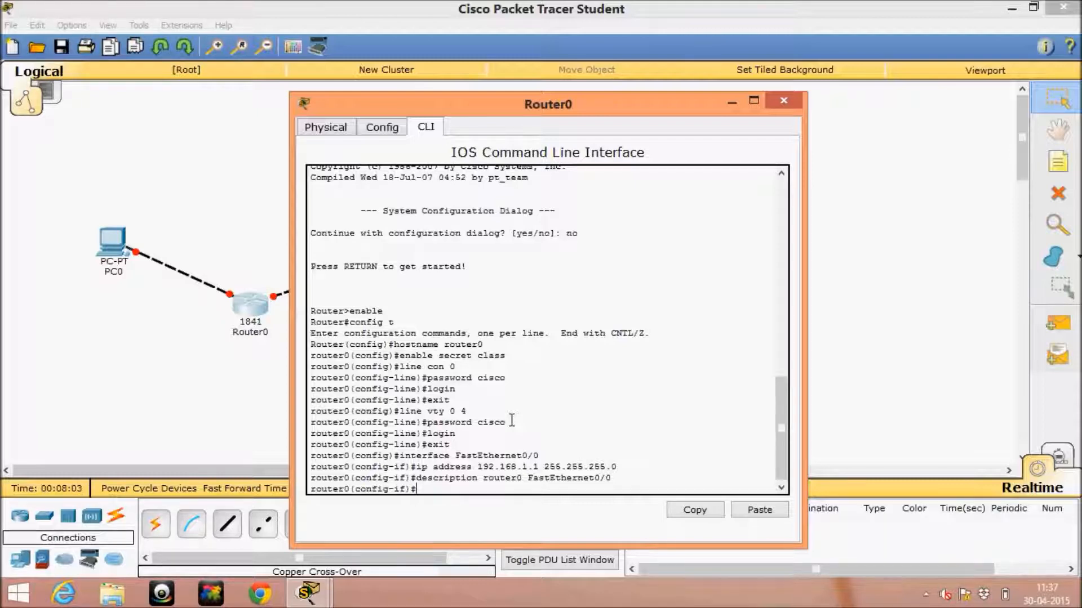
Step: Enable the FastEthernet0/0 interface with no shutdown and leave its interface configuration mode
type("no shutdown")
key("Return")
key("Return")
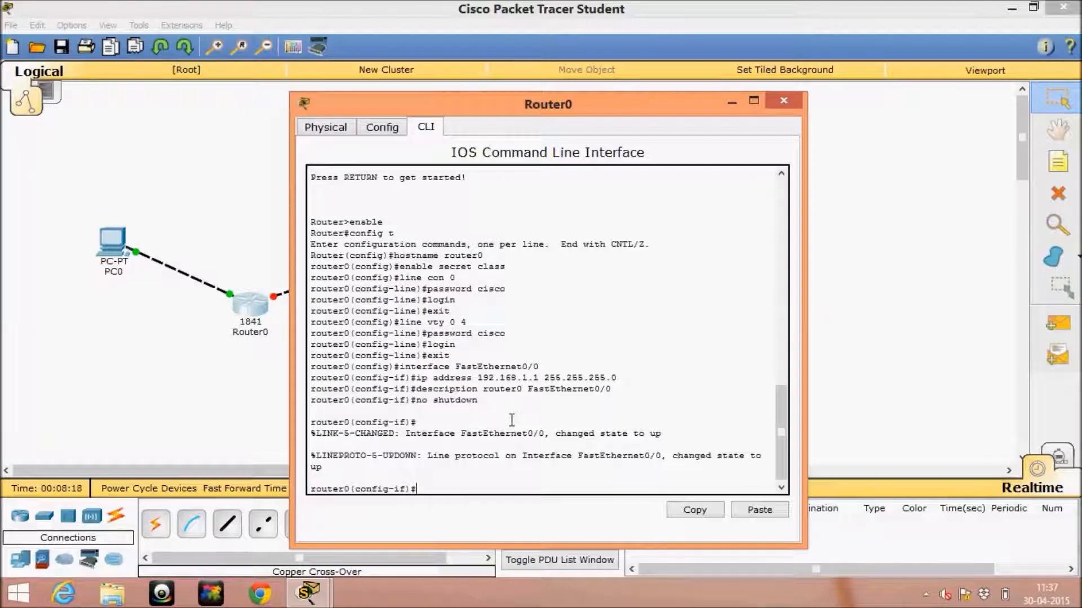
type("exit")
key("Return")
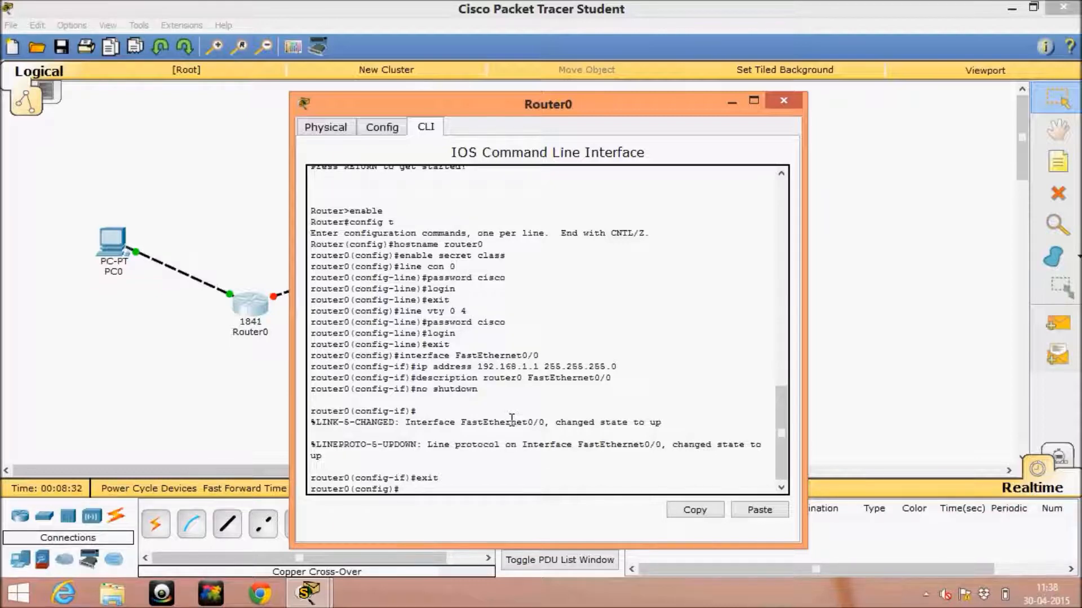
Step: Assign IP address 192.168.2.1 with subnet mask 255.255.255.0 to interface FastEthernet0/1
type("interface FastEthernet")
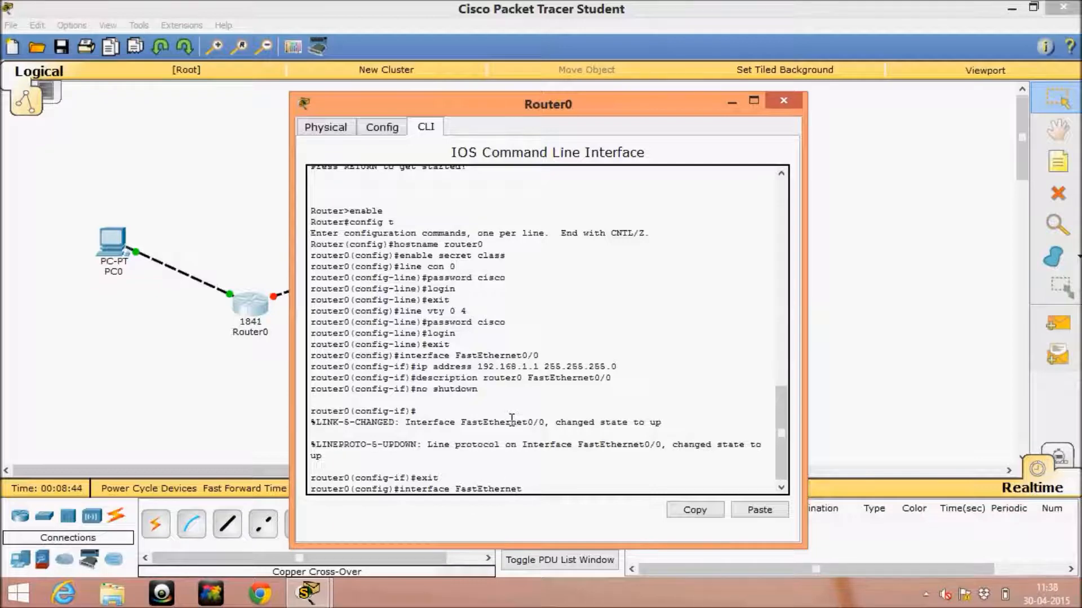
type("0/1")
key("Return")
type("ip")
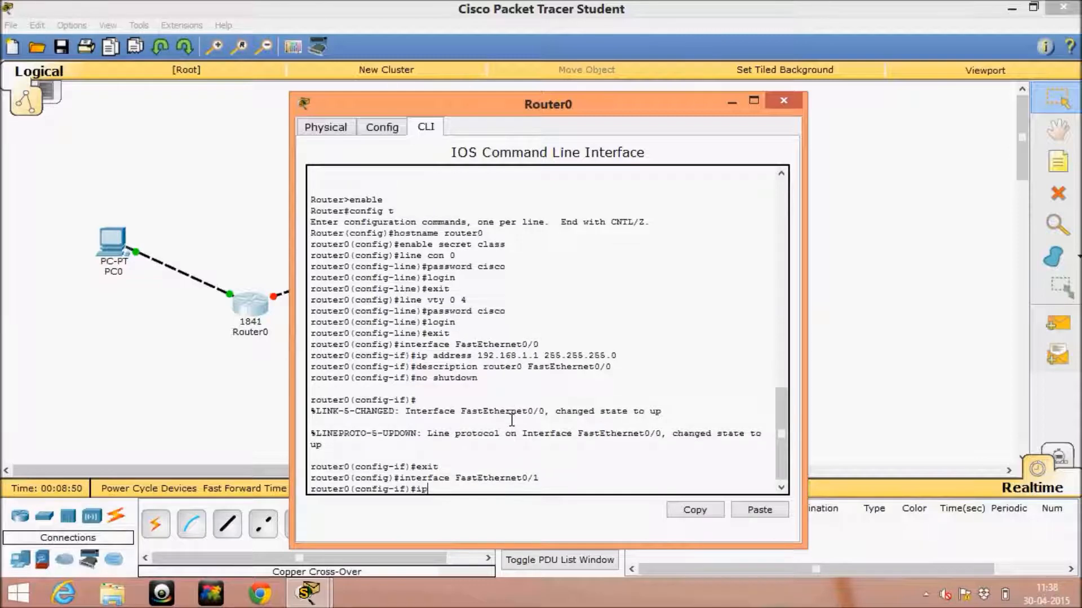
type(" address 192.168.2.1")
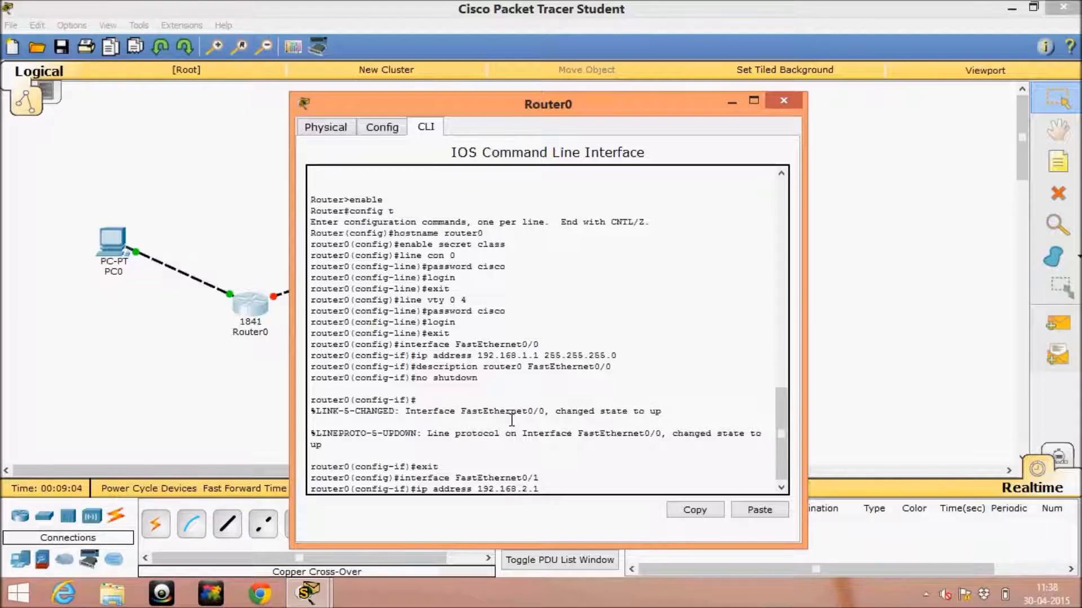
type(" 255.255.255.0")
key("Return")
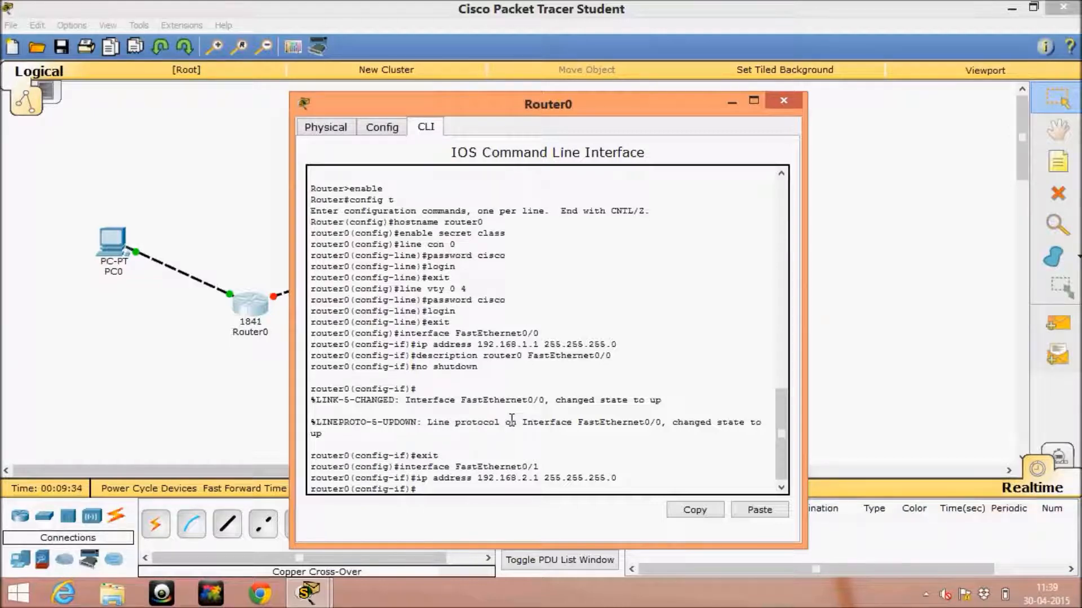
Step: Set the FastEthernet0/1 interface description to "router0 FastEthernet0/1"
type("descrip")
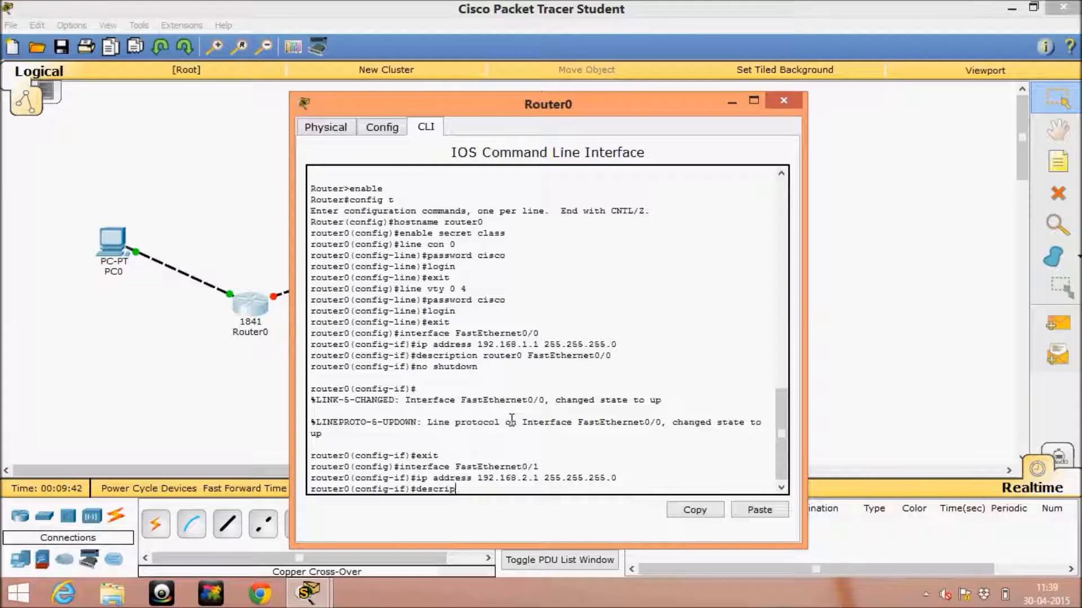
type("tion router0 FastEther")
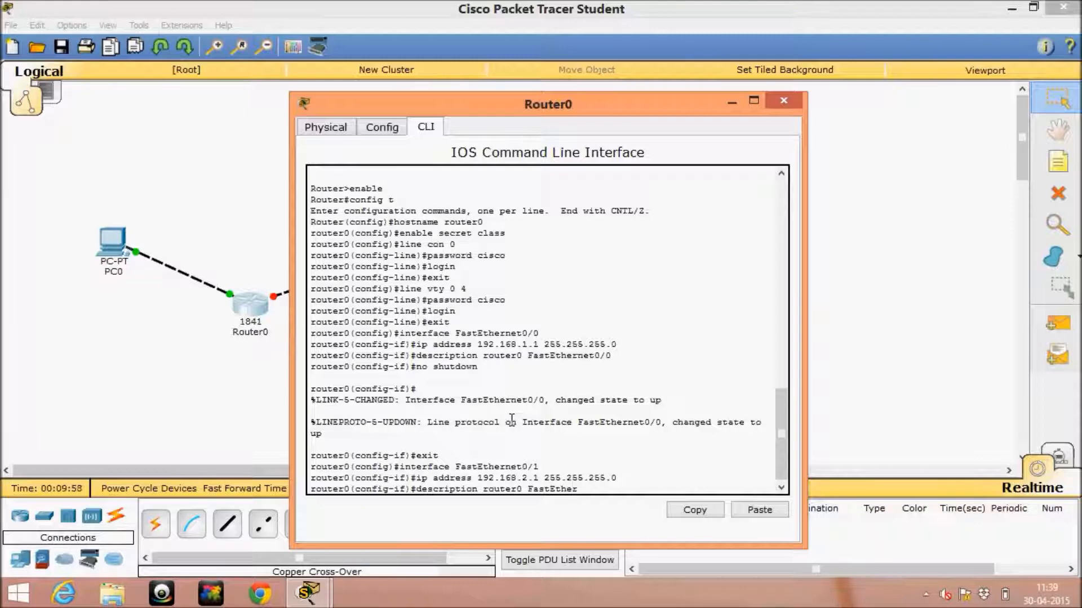
type("net0/1")
key("Return")
Step: Enable the FastEthernet0/1 interface with no shutdown and leave its interface configuration mode
type("no sh")
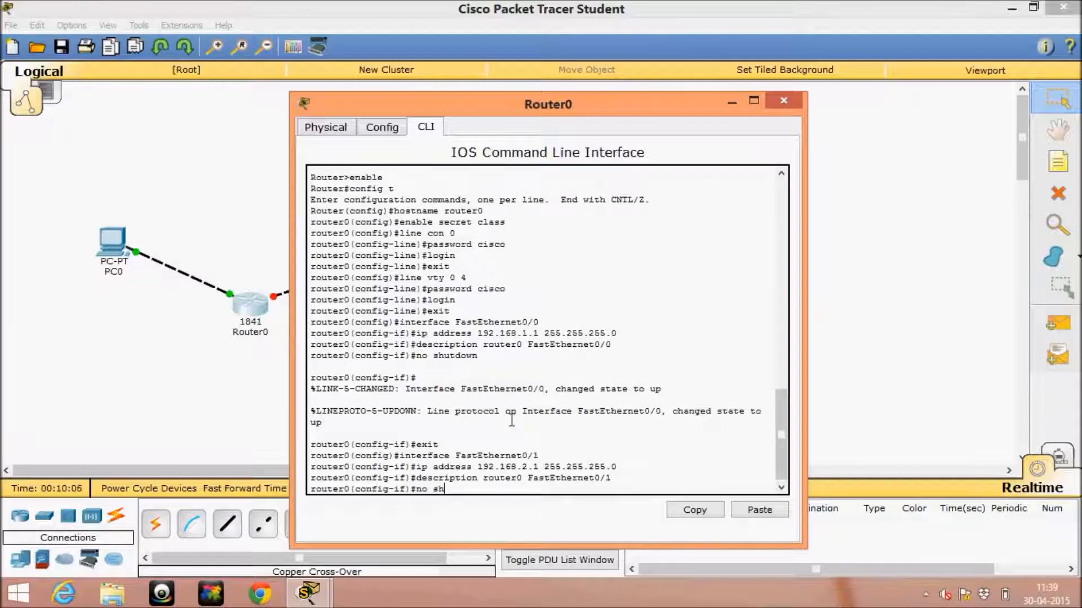
type("utdown")
key("Return")
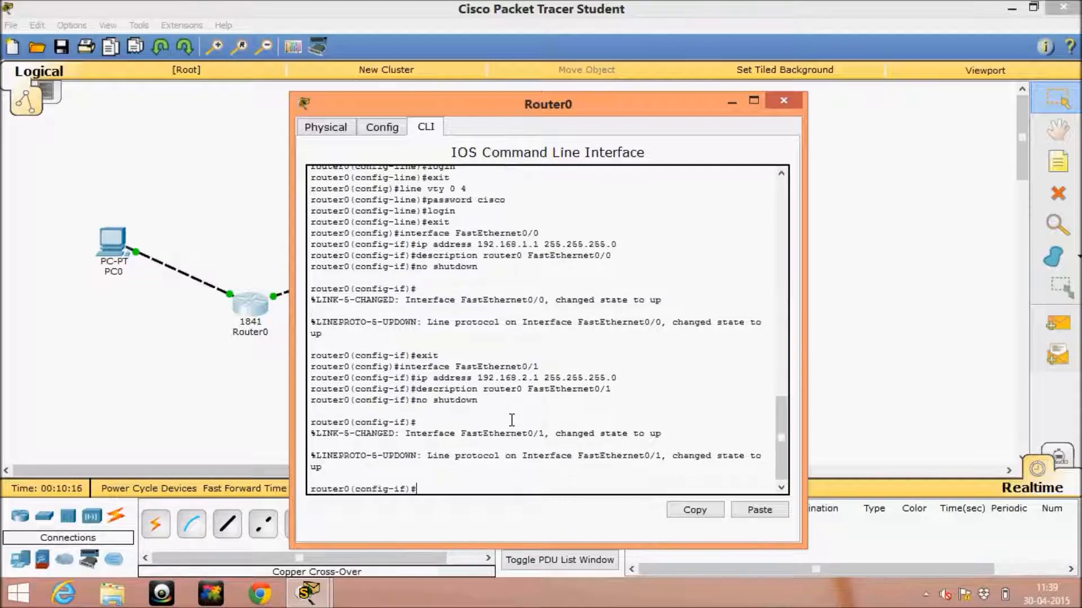
type("exit")
key("Return")
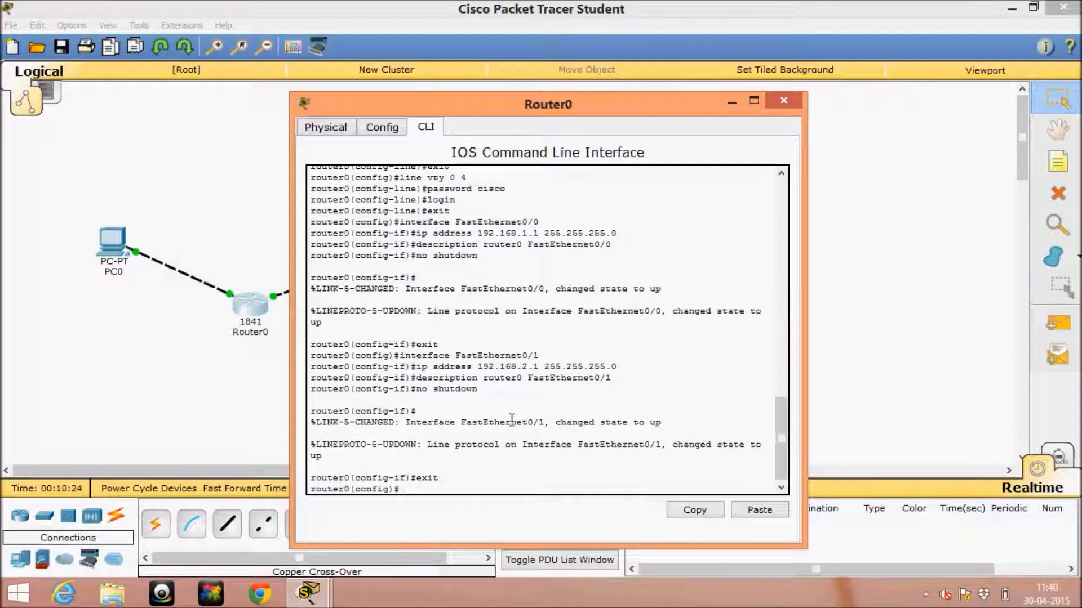
Step: Leave global configuration mode and return to the router's privileged EXEC prompt
type("exit")
key("Return")
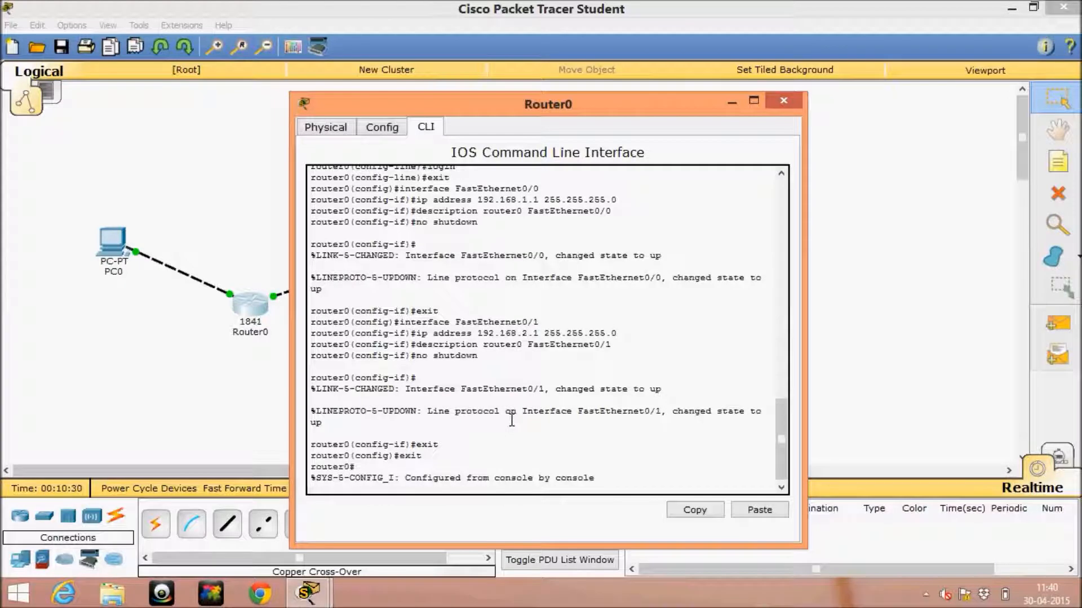
key("Return")
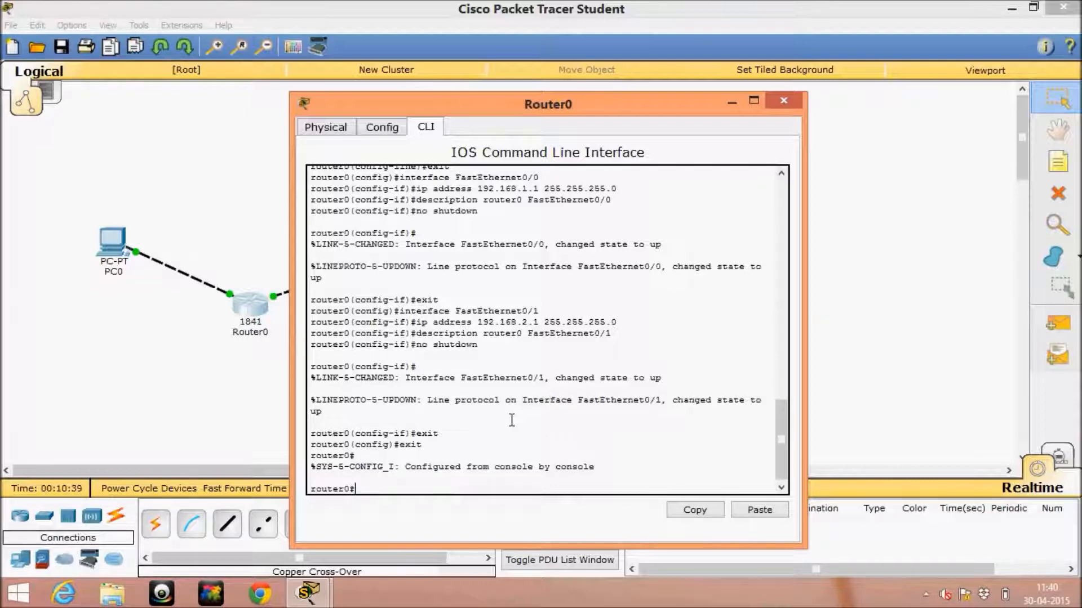
Step: Display the router's running configuration with show running-config and page through it to the end
type("show running-config")
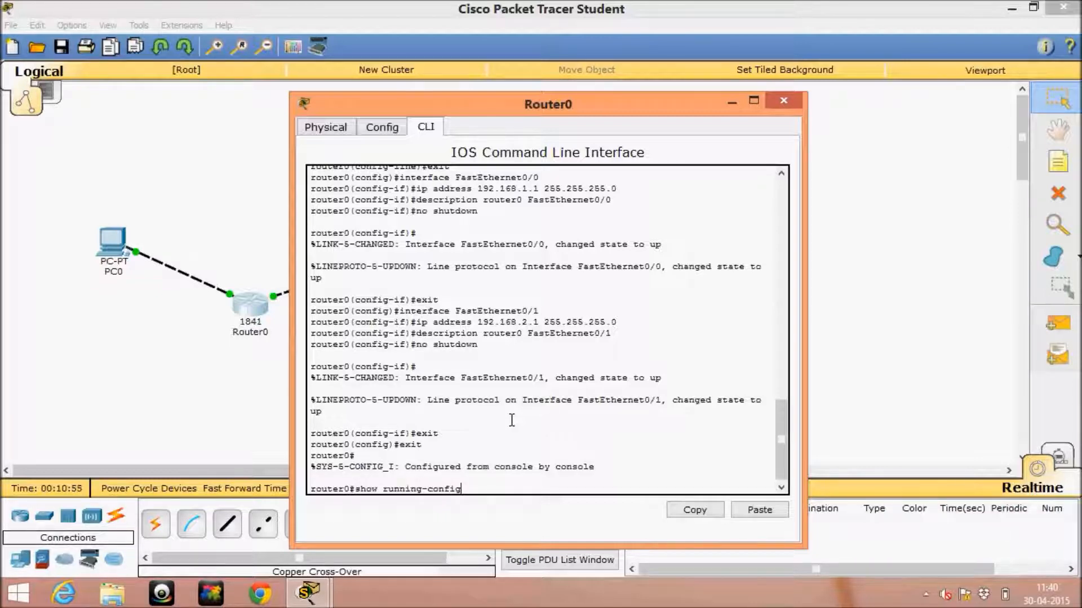
key("Return")
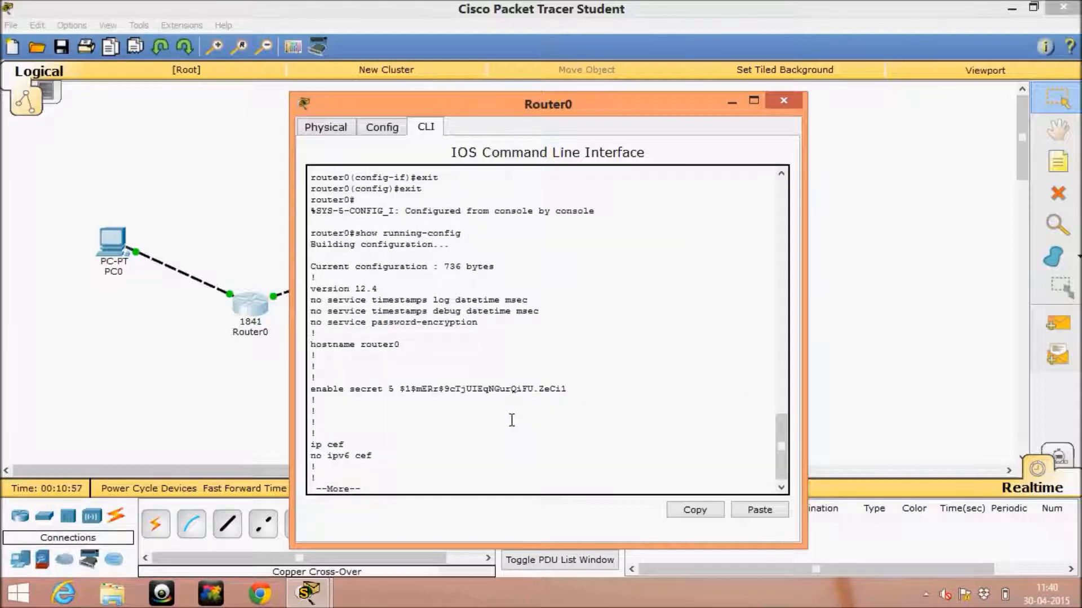
key("Return")
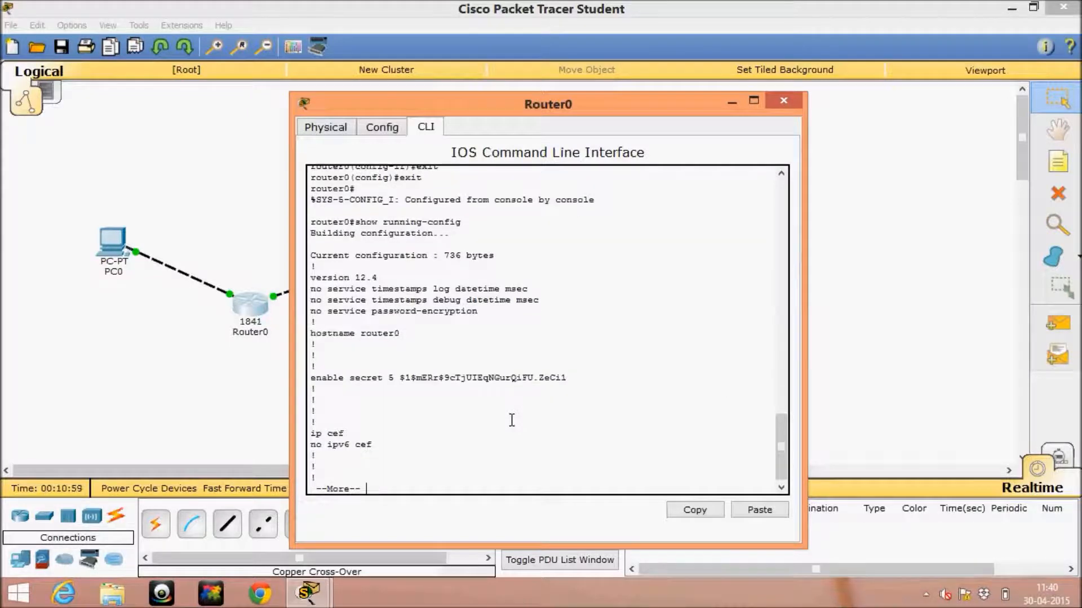
key("Return")
key("Return")
key("Return")
key("Return")
key("Return")
key("Return")
key("Return")
key("Return")
key("Return")
key("Return")
key("Return")
key("Return")
key("Return")
key("Return")
key("Return")
key("Return")
key("Return")
key("Return")
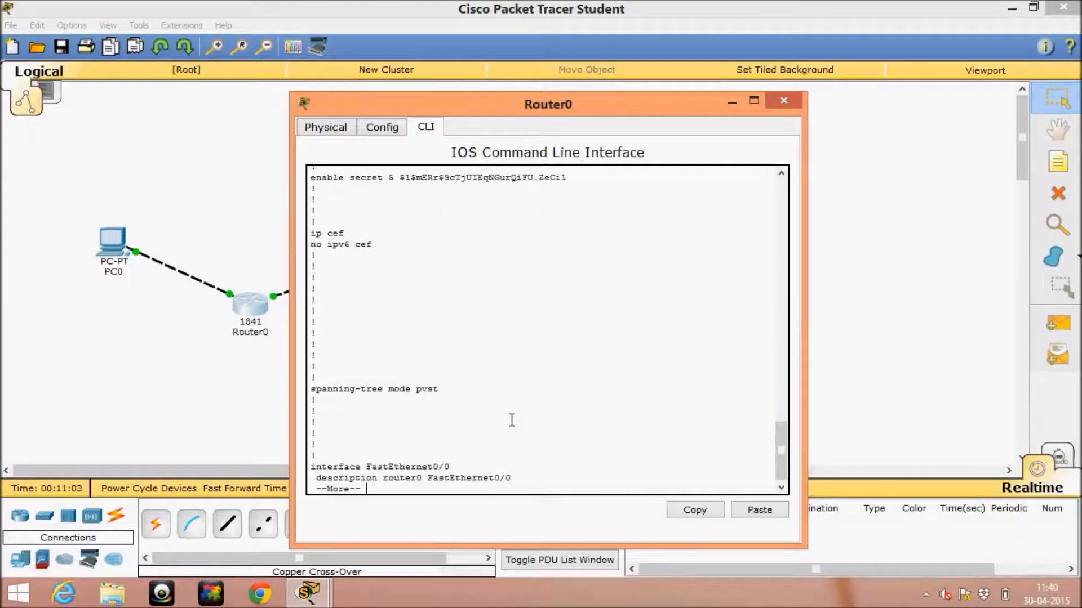
key("Return")
key("Return")
key("Return")
key("Return")
key("Return")
key("Return")
key("Return")
key("Return")
key("Return")
key("Return")
key("Return")
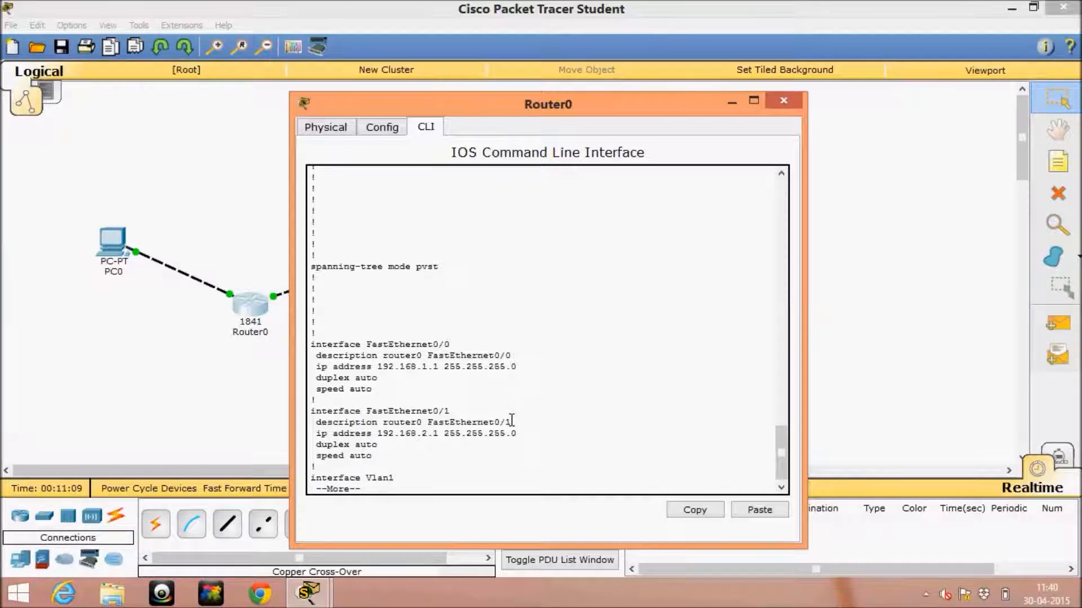
key("Return")
key("Return")
key("Return")
key("Return")
key("Return")
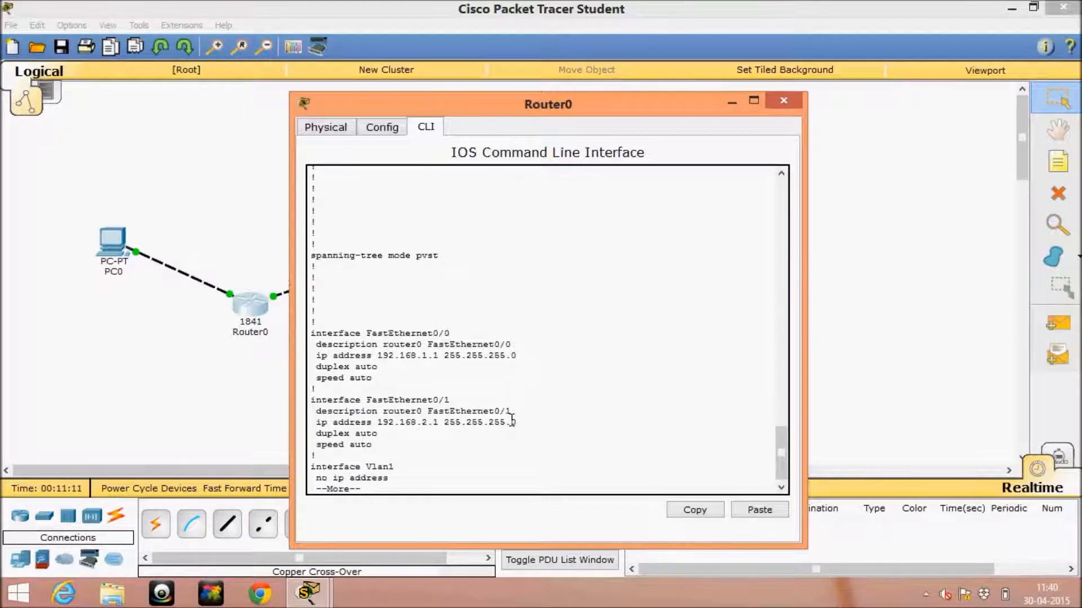
key("Return")
key("Return")
key("Return")
key("Return")
key("Return")
key("Return")
key("Return")
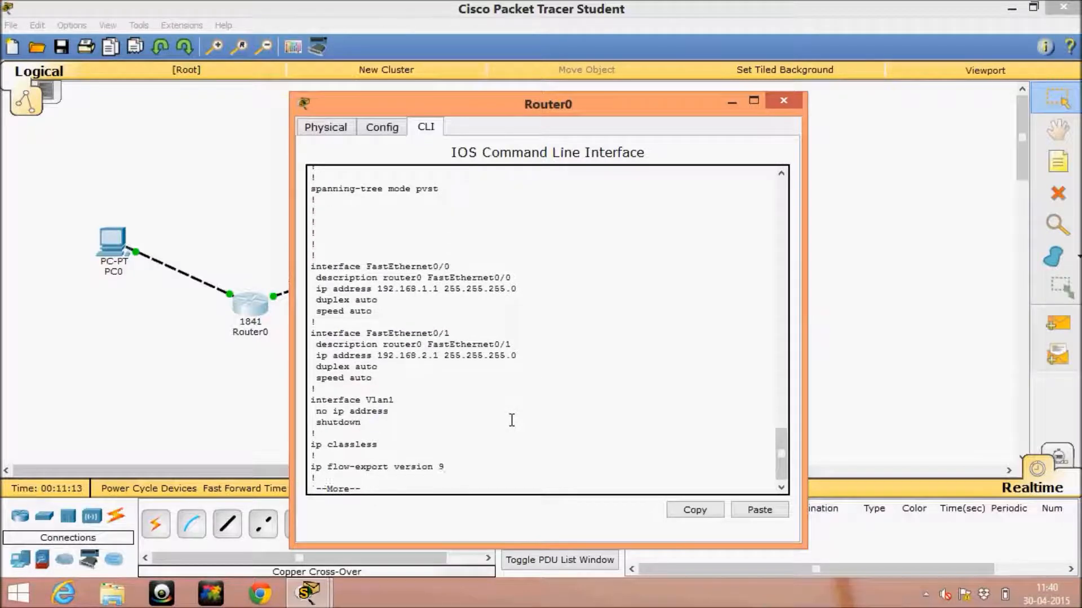
key("Return")
key("Return")
key("Return")
key("Return")
key("Return")
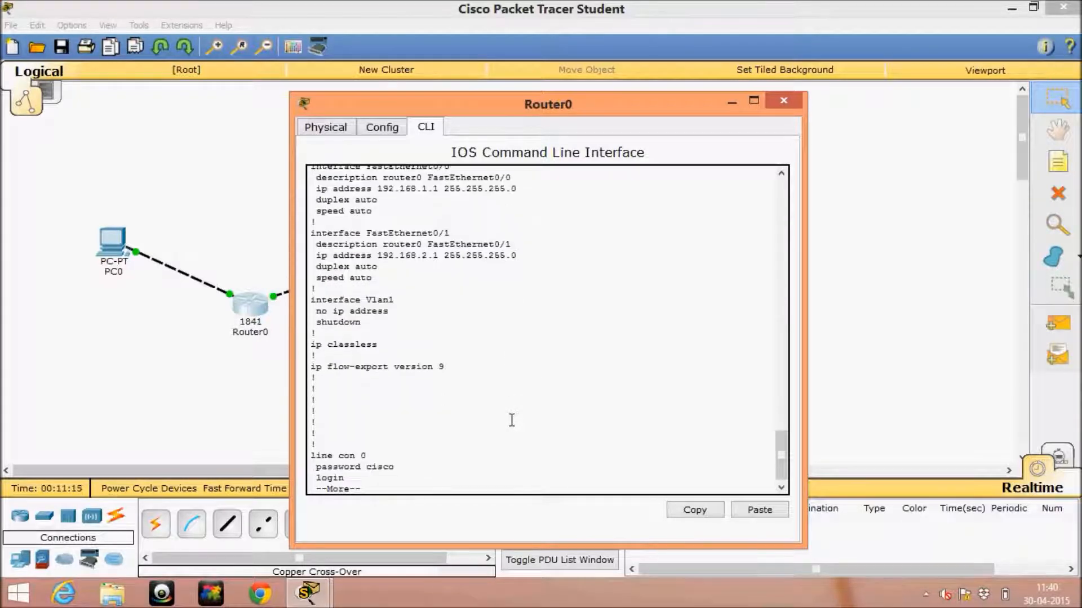
key("Return")
key("Return")
key("Return")
key("Return")
key("Return")
key("Return")
key("Return")
key("Return")
key("Return")
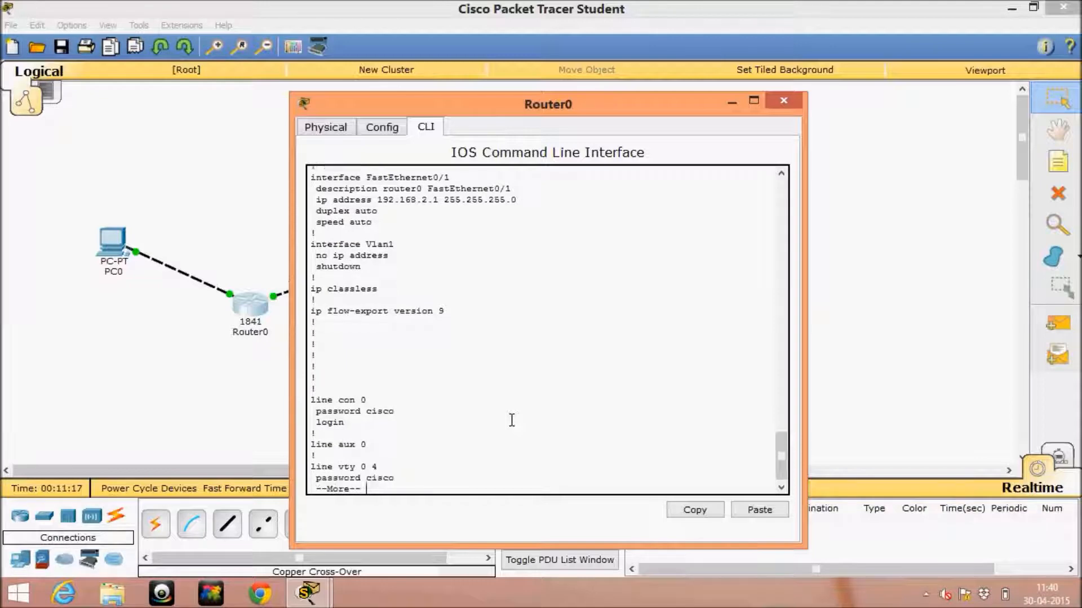
key("Return")
key("Return")
key("Return")
key("Return")
key("Return")
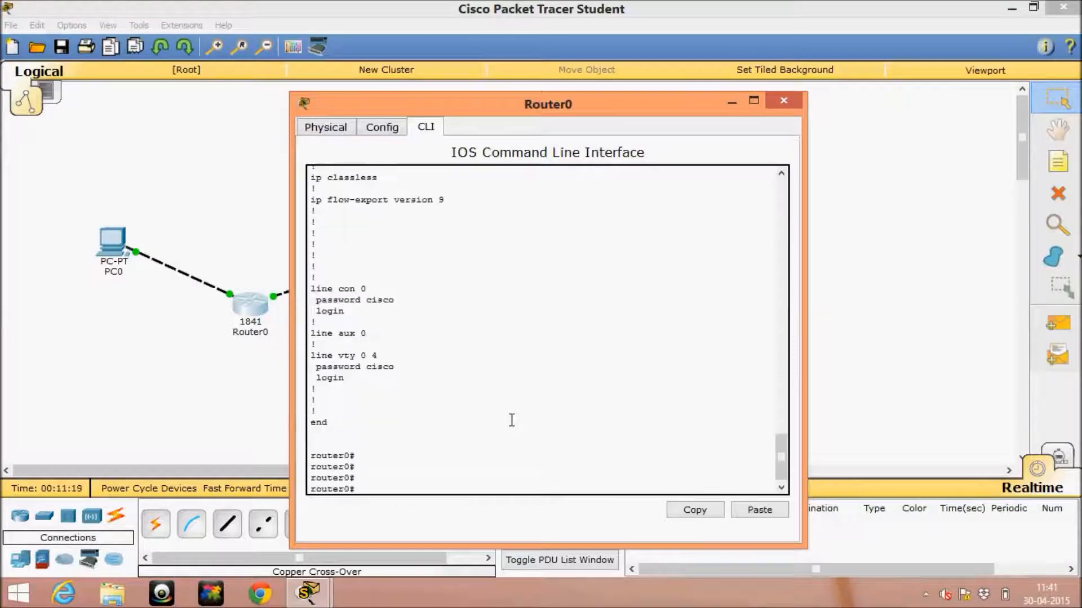
key("Return")
key("Return")
key("Return")
key("Return")
key("Return")
key("Return")
key("Return")
key("Return")
key("Return")
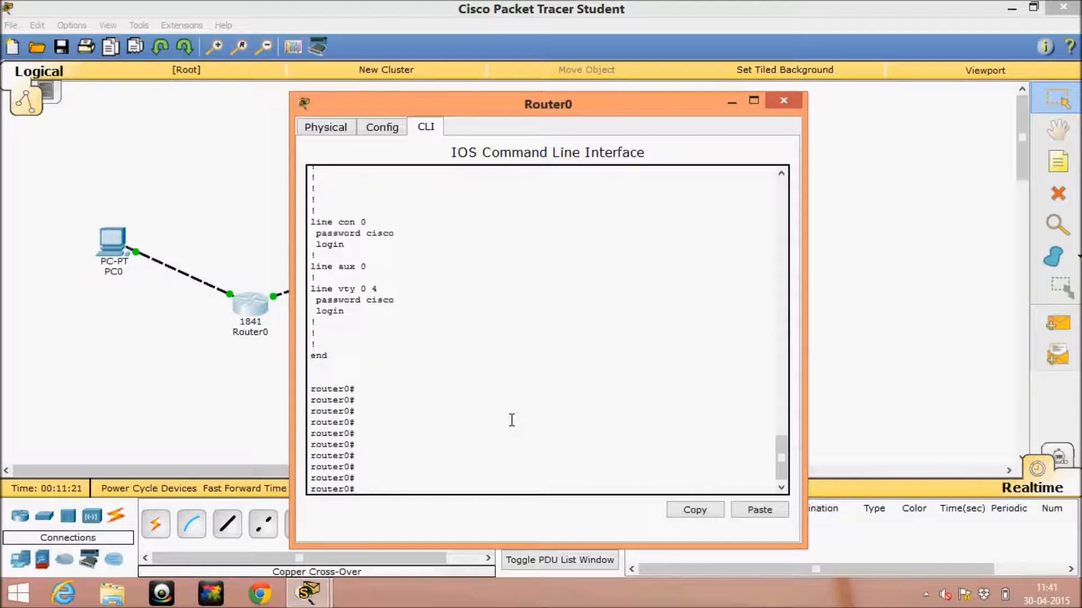
key("Return")
key("Return")
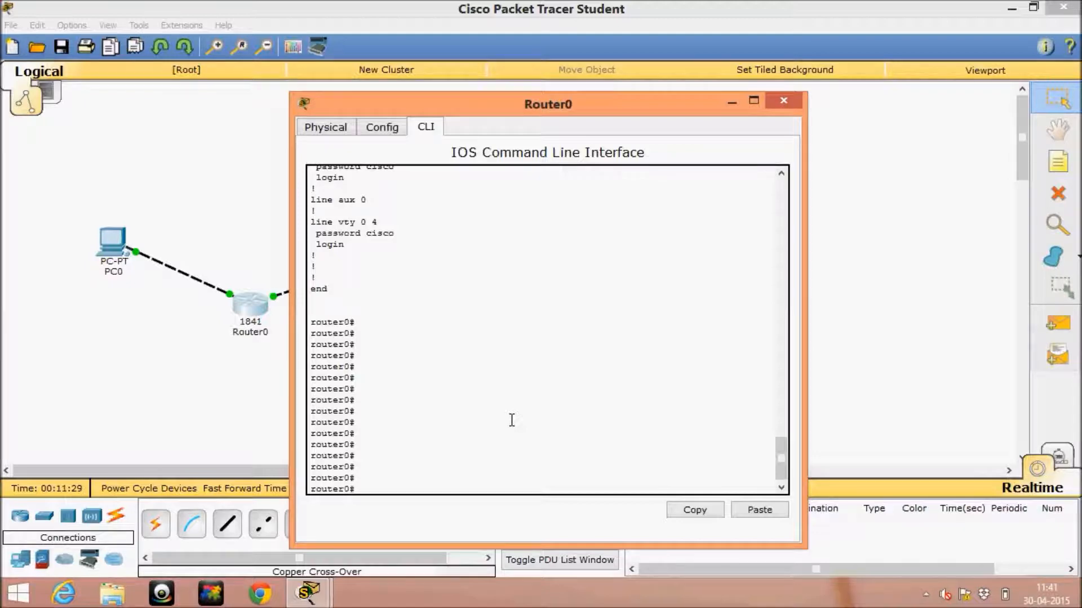
Step: Save the router's configuration with copy running-config startup-config, accept the default destination filename, and close the Router0 window
type("copy running-config")
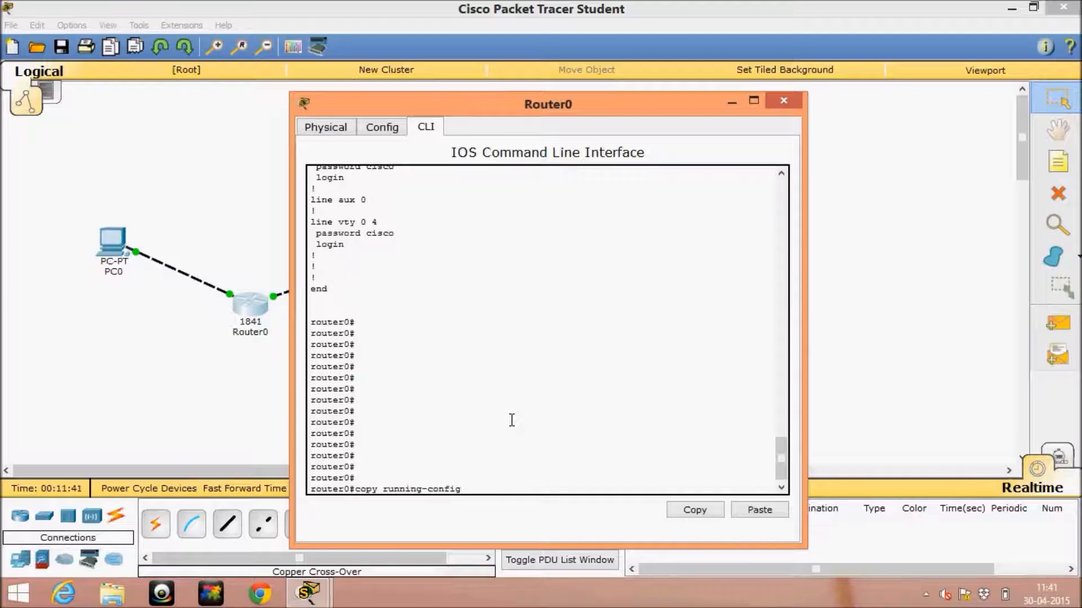
type(" startup-config")
key("Return")
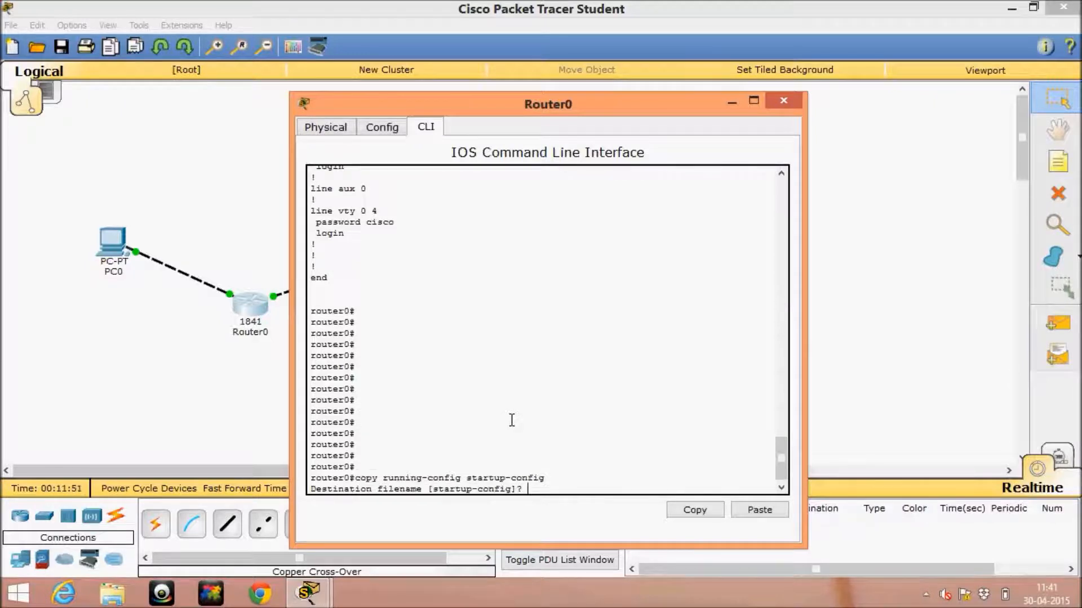
key("Return")
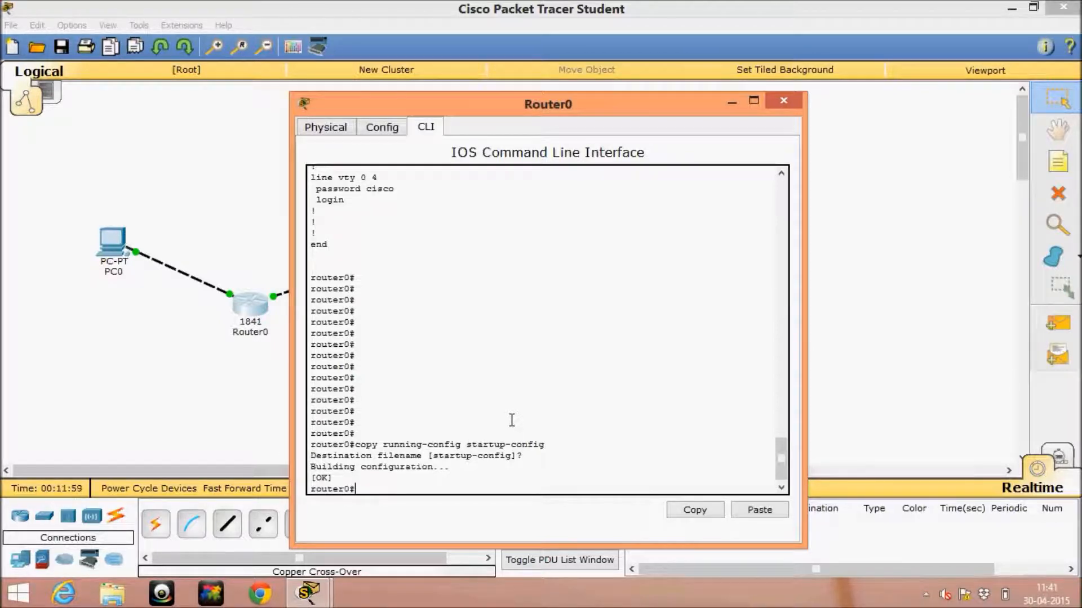
left_click(784, 104)
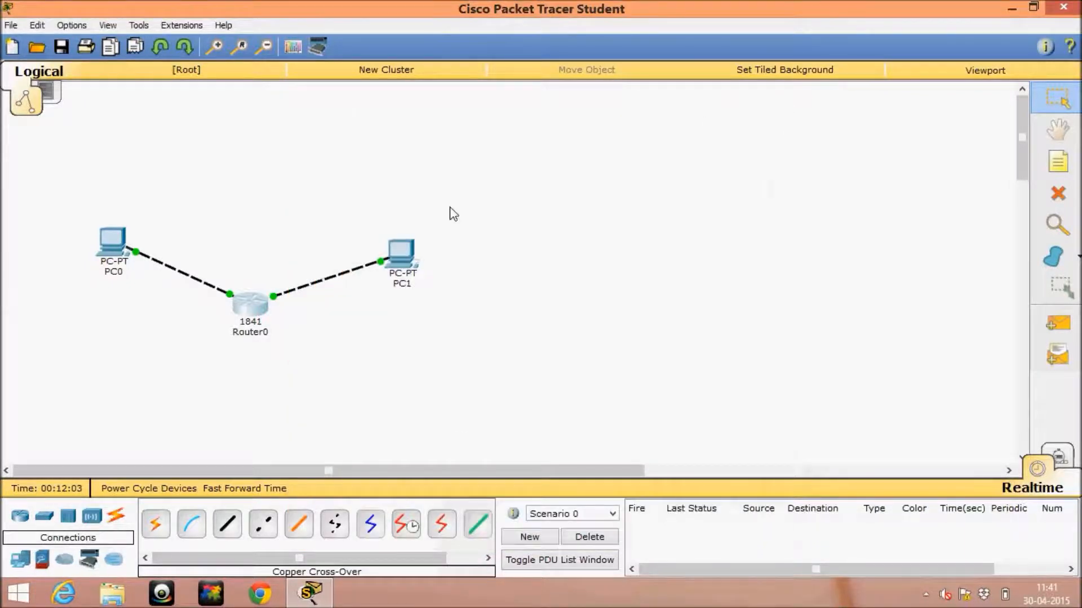
Step: Give PC0 the static IP address 192.168.1.2 with subnet mask 255.255.255.0 in its IP Configuration
mouse_move(159, 266)
left_click(112, 248)
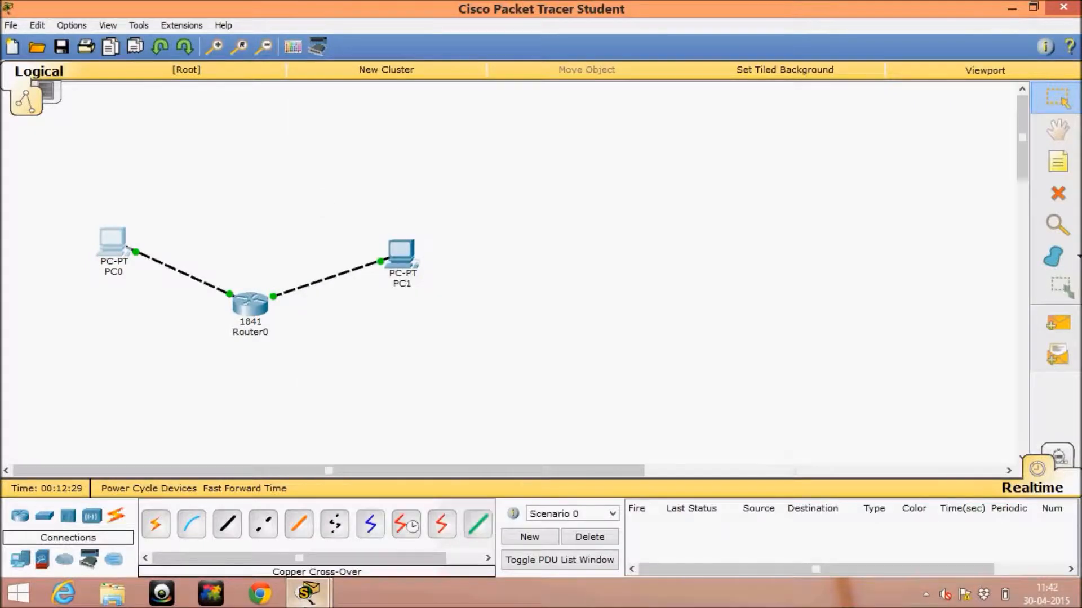
mouse_move(308, 593)
left_click(377, 515)
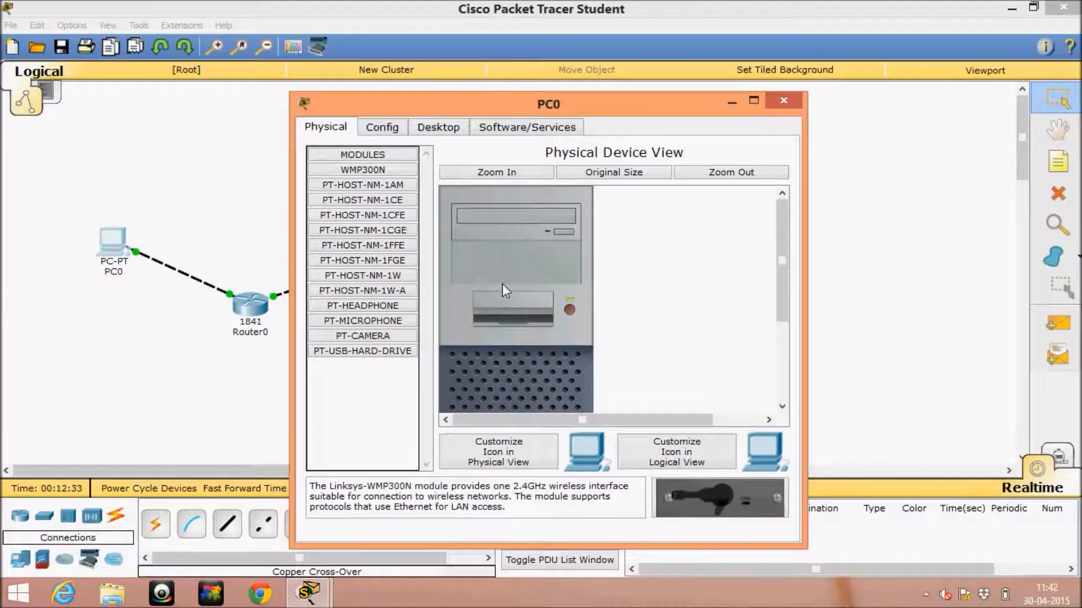
left_click(418, 129)
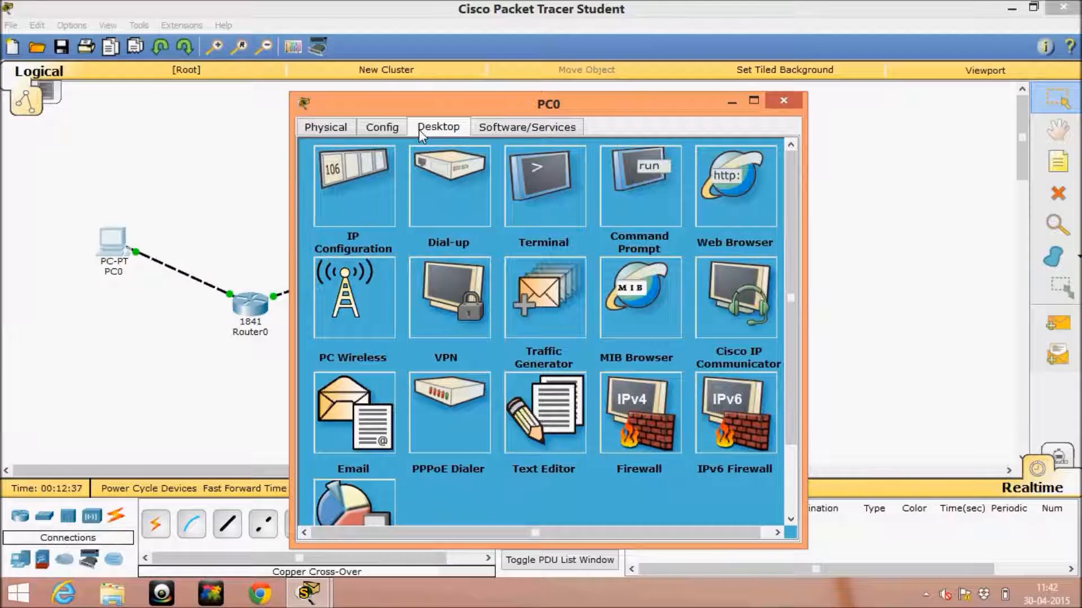
left_click(370, 174)
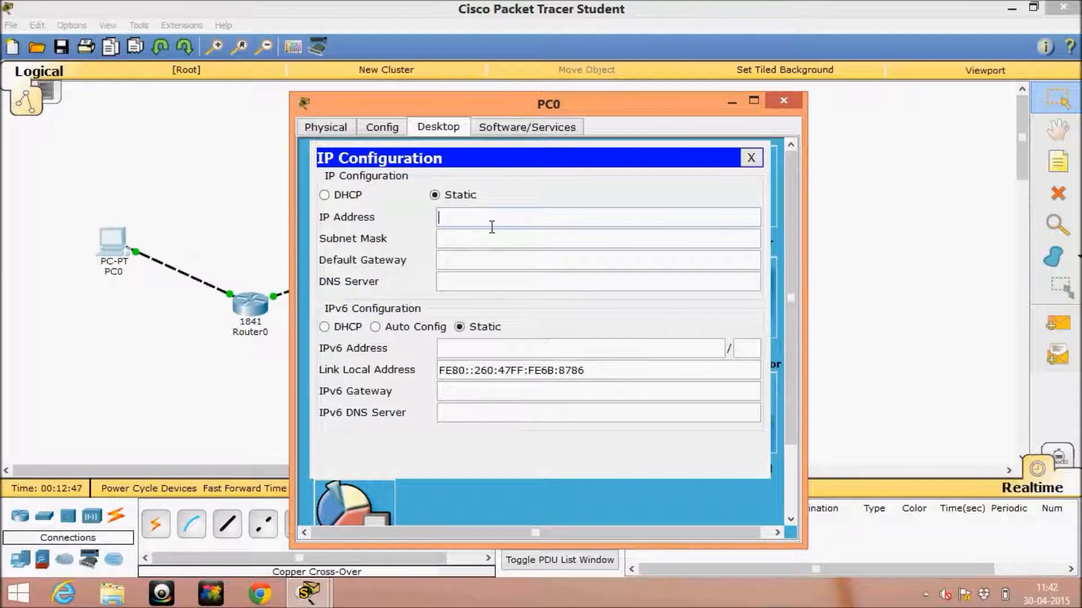
type("192.168.1.2")
left_click(476, 238)
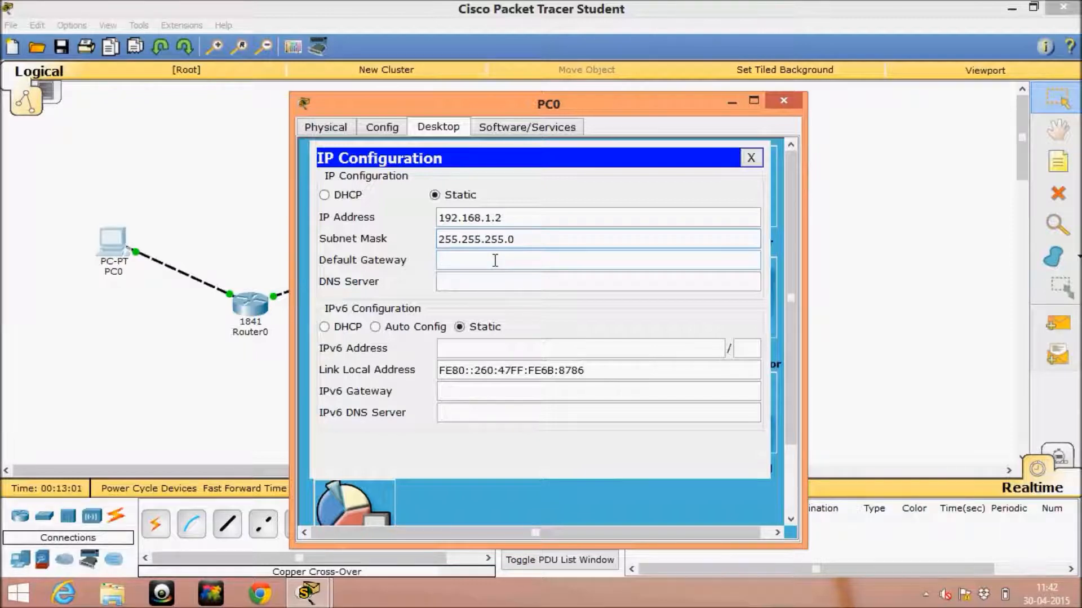
Step: Set PC0's default gateway to 192.168.1.1 and close the PC0 window
left_click(492, 266)
type("192.")
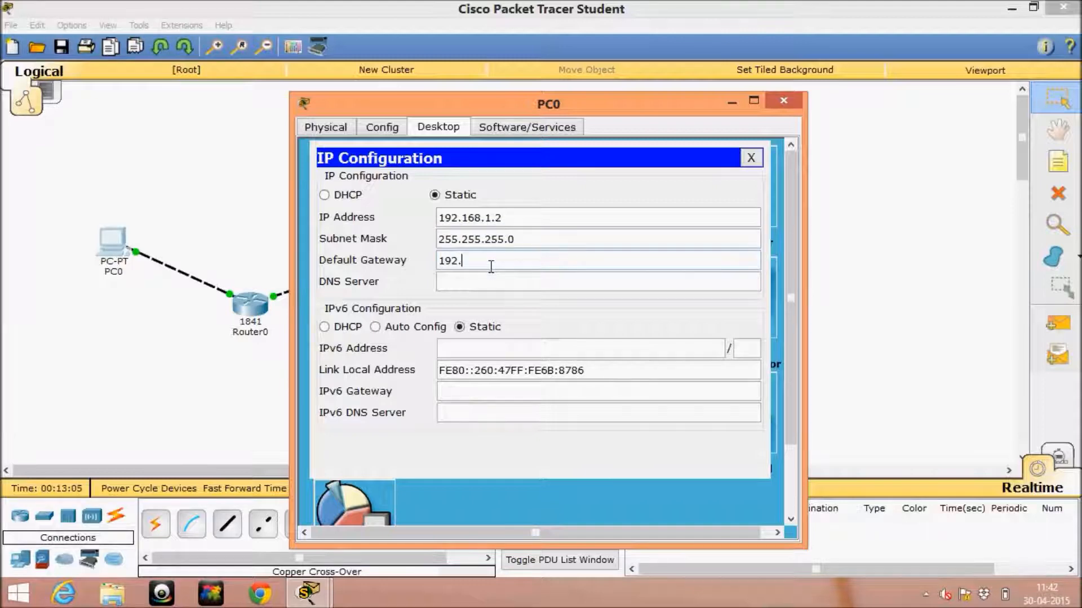
type("168.1.1")
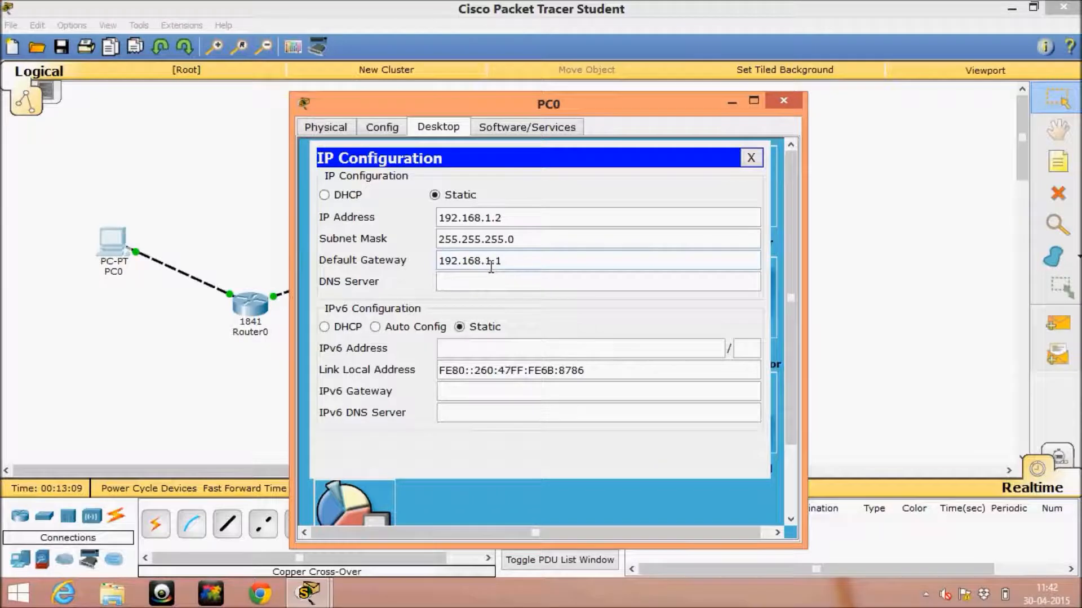
left_click(751, 159)
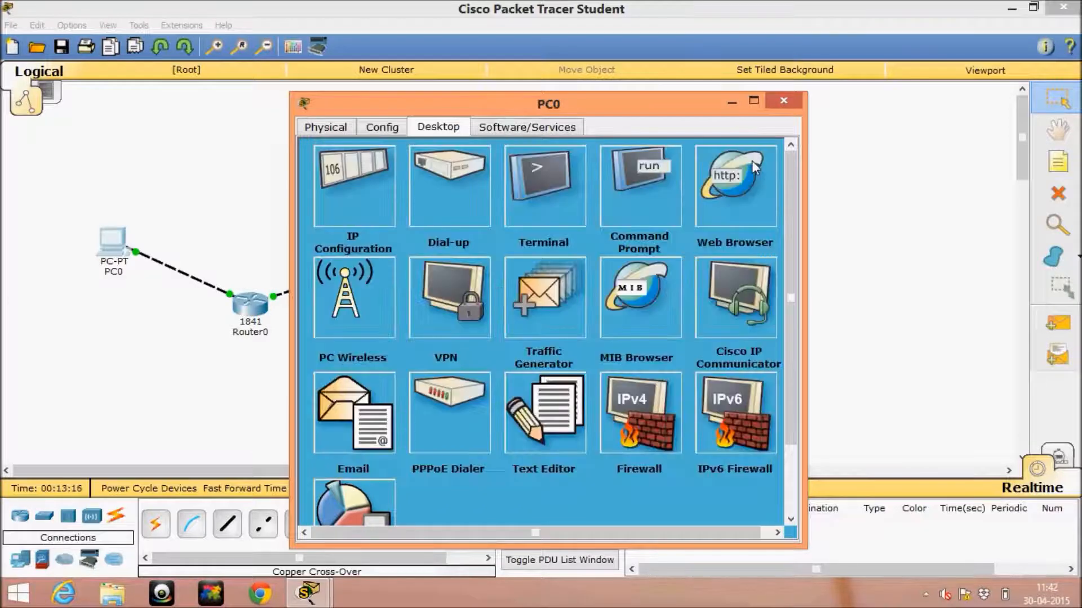
left_click(791, 106)
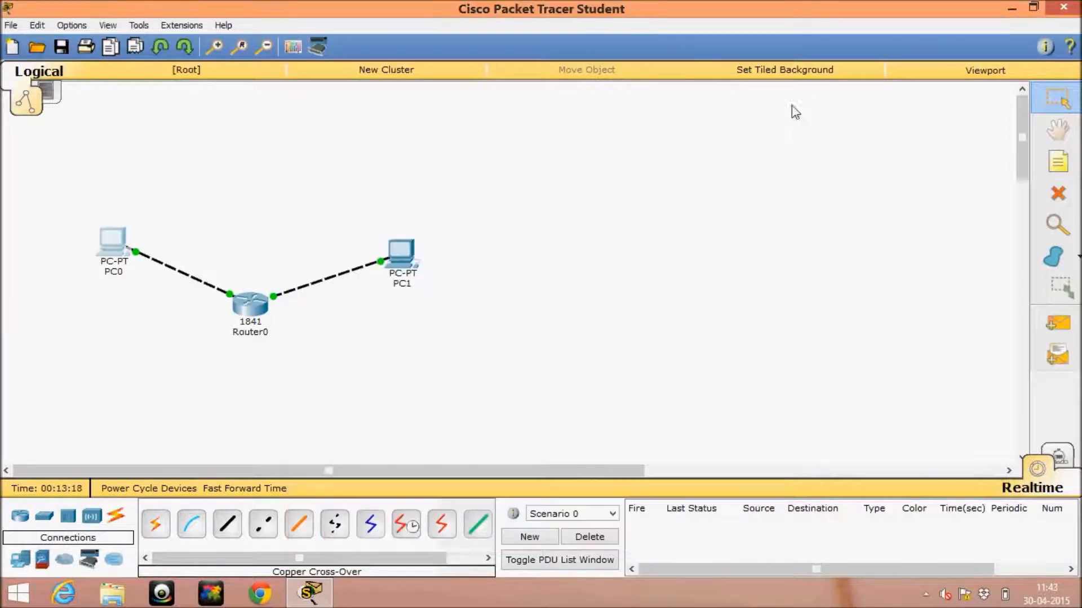
Step: Give PC1 the static IP address 192.168.2.2 with subnet mask 255.255.255.0 in its IP Configuration
left_click(404, 276)
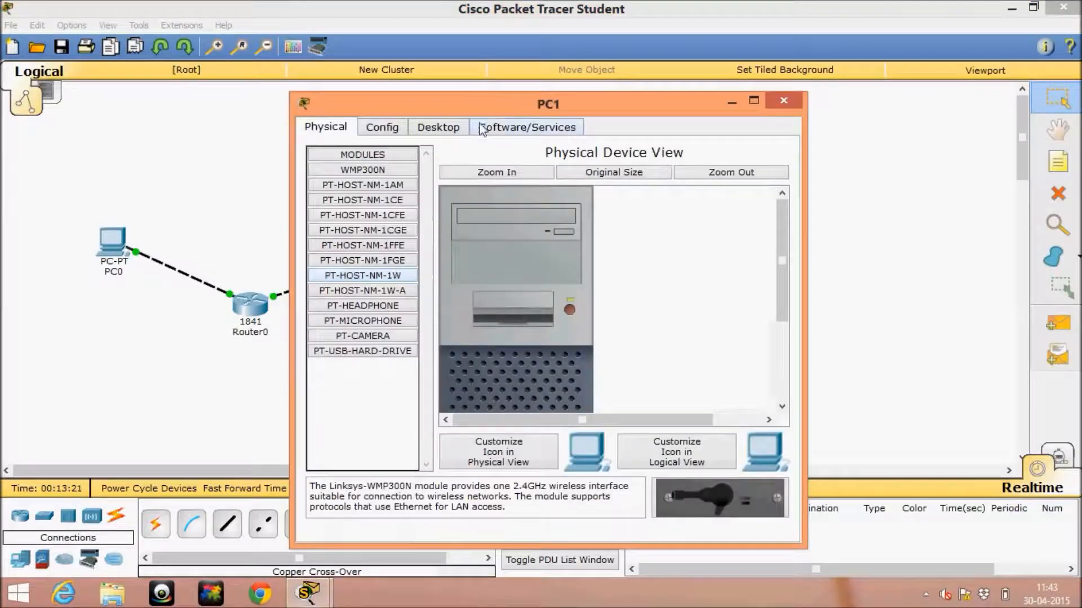
left_click(454, 130)
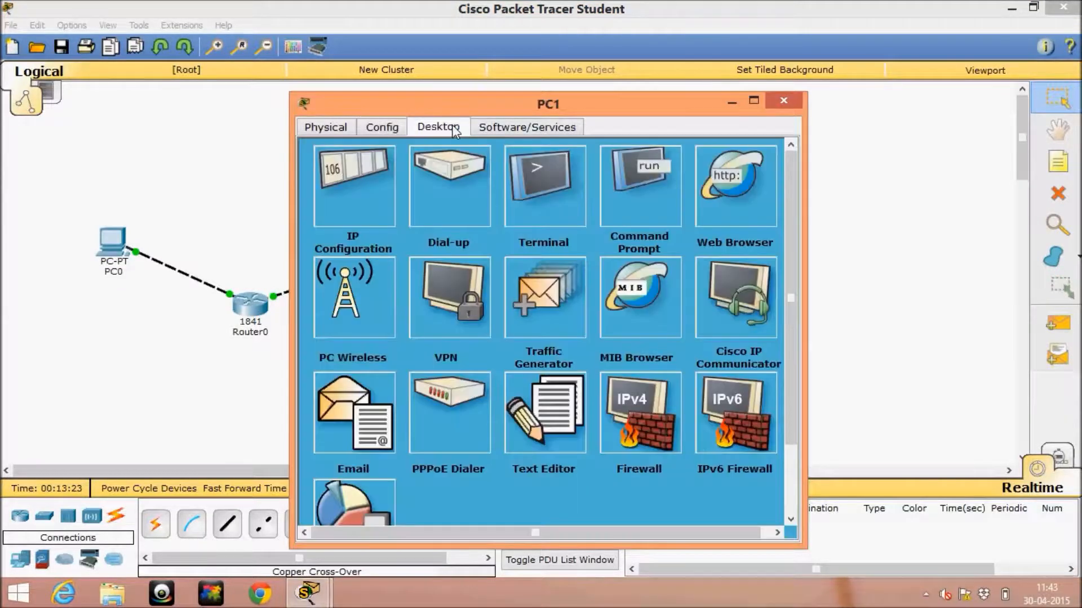
left_click(360, 188)
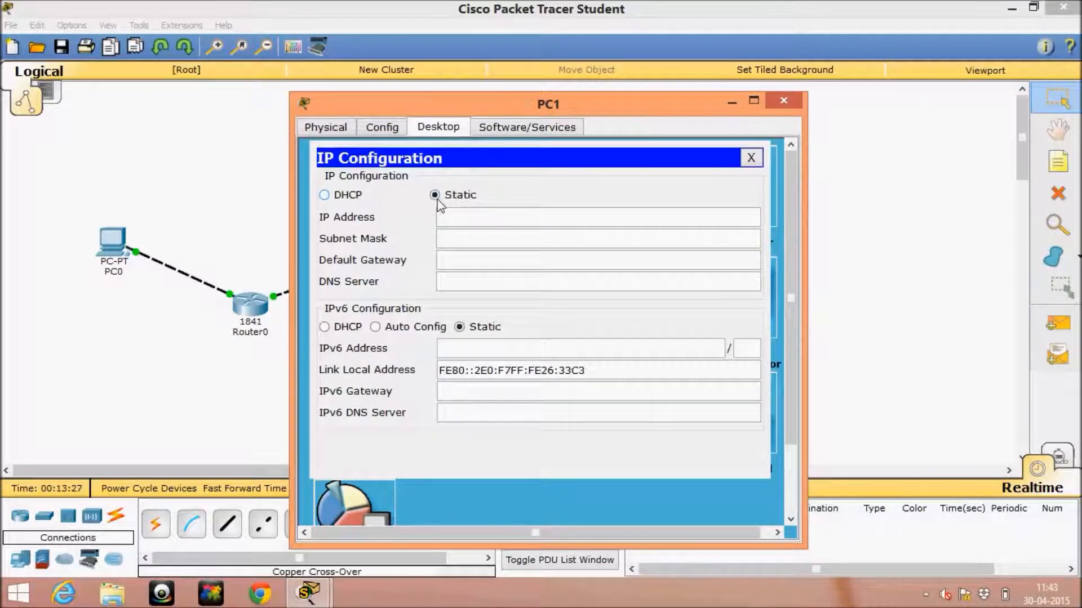
left_click(455, 225)
type("192.168.")
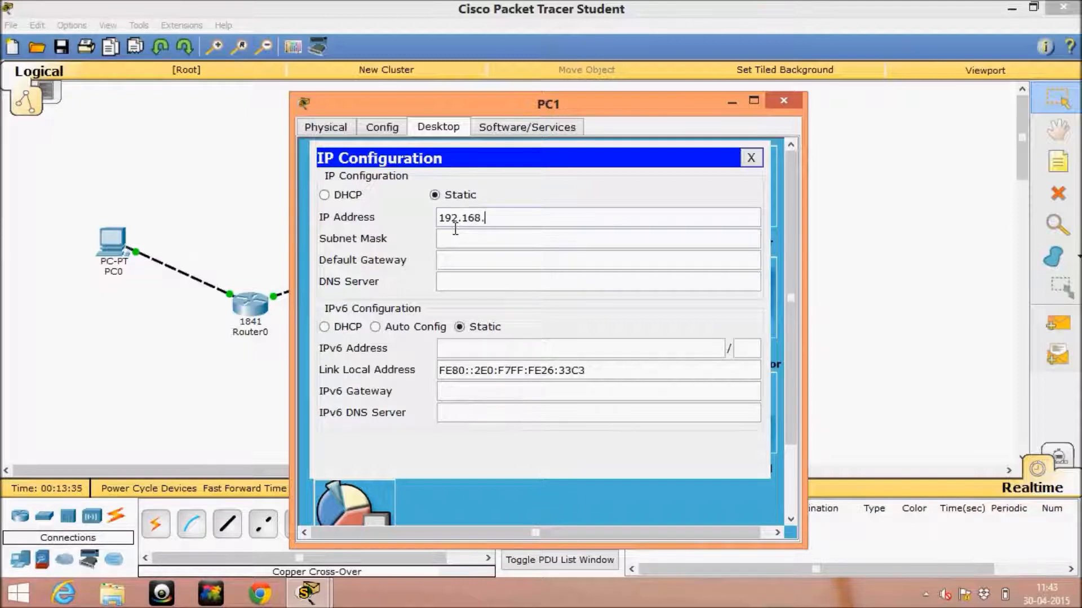
type("2.1")
key("BackSpace")
type("2.2")
left_click(459, 240)
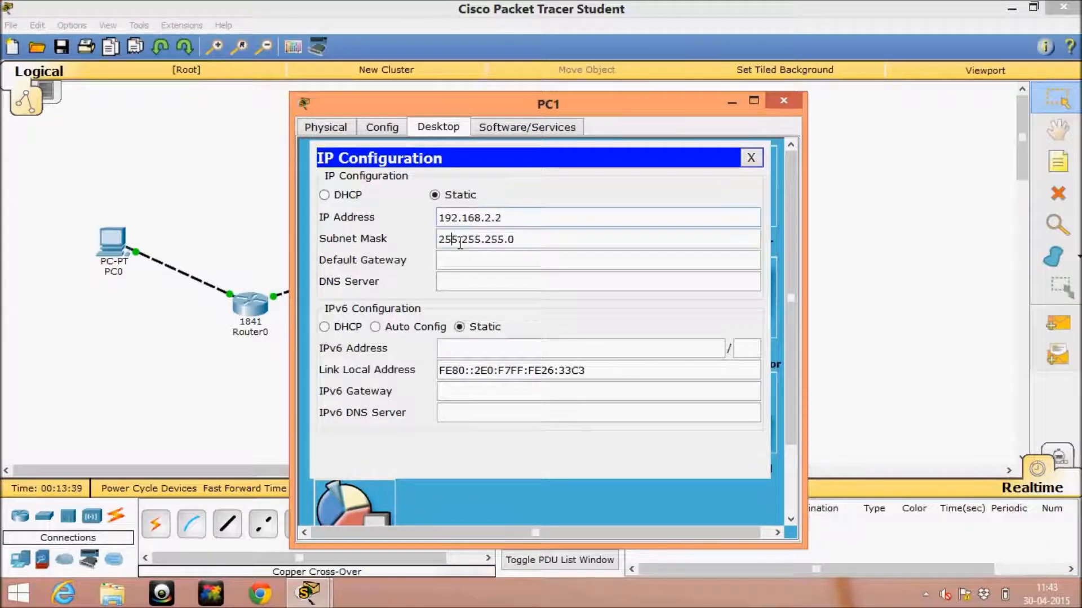
Step: Set PC1's default gateway to 192.168.2.1 and close its IP Configuration
left_click(488, 267)
type("192.1")
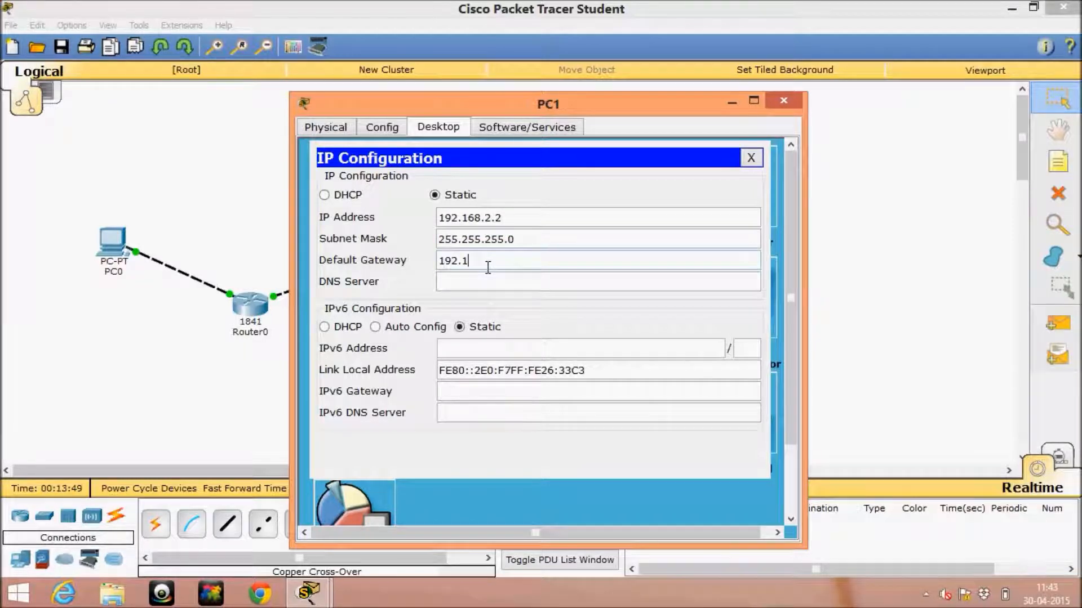
type("68.2.1")
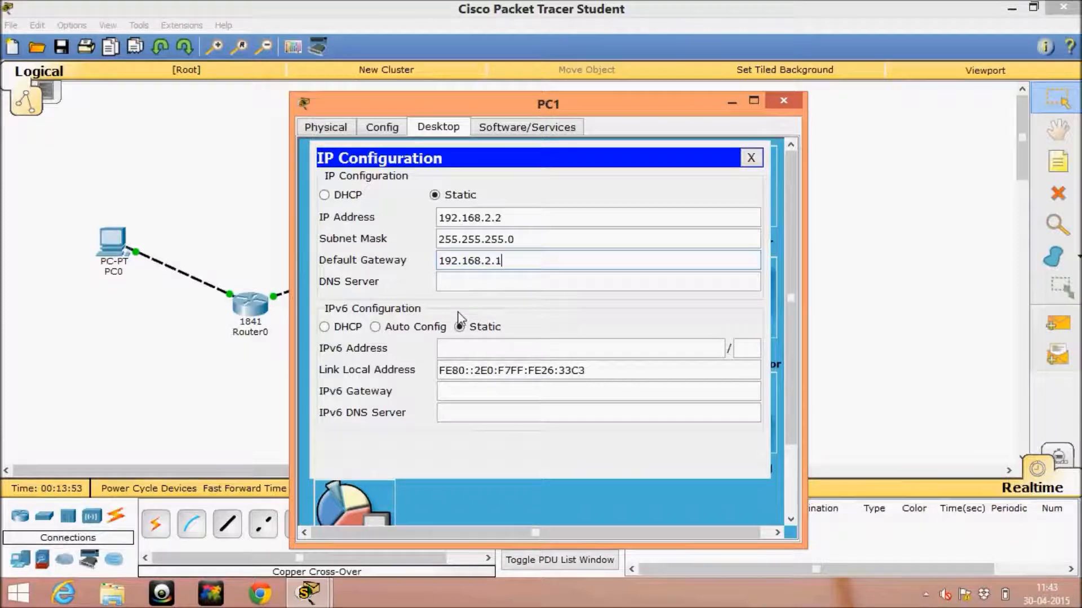
left_click(750, 163)
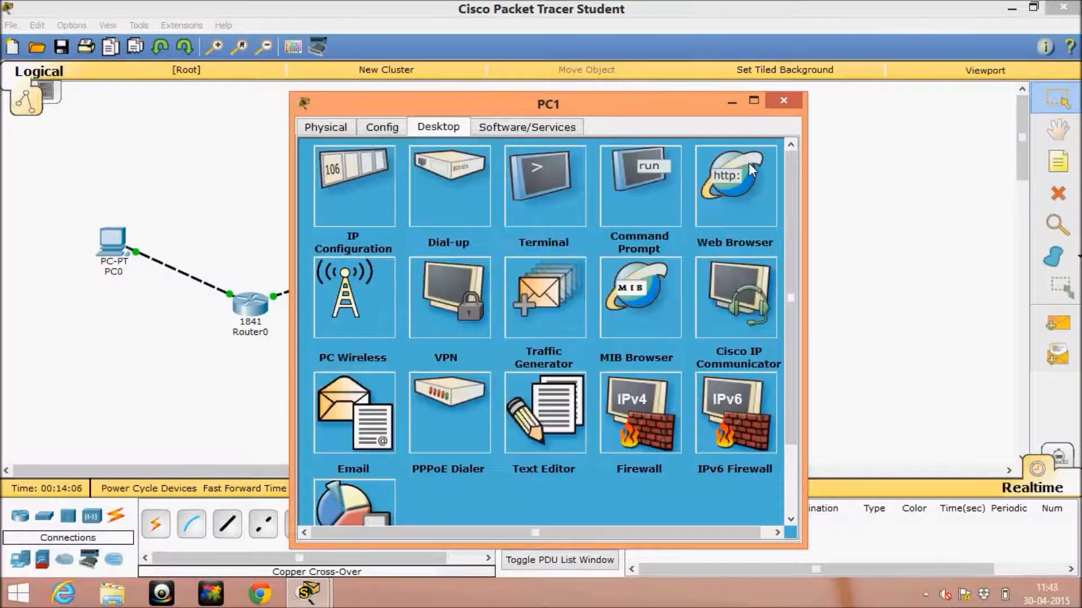
Step: Close the PC1 window and check PC0's IP settings with ipconfig in its Command Prompt
left_click(780, 100)
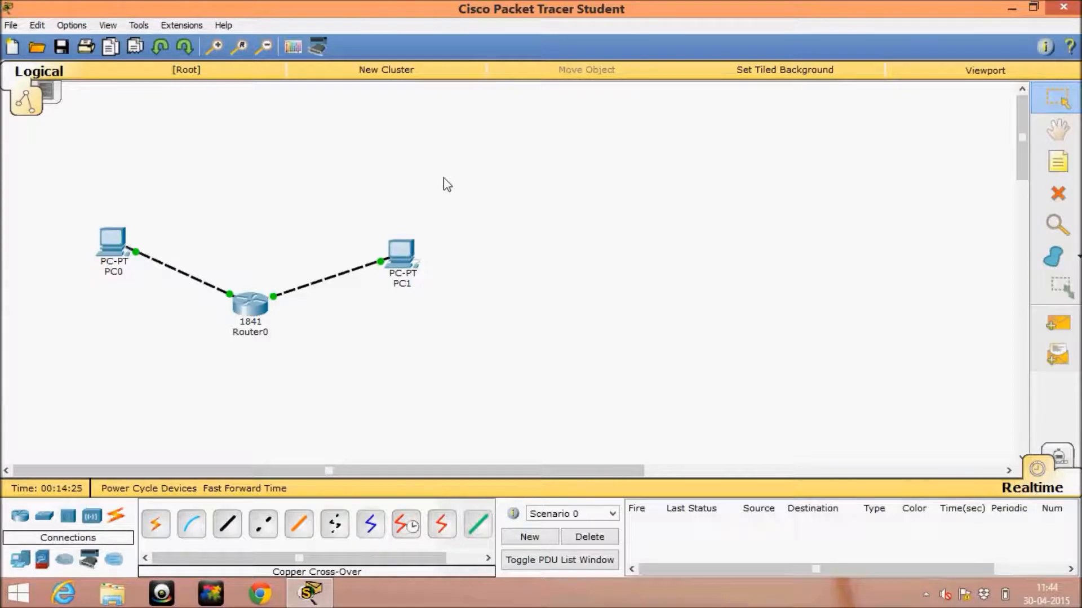
left_click(116, 254)
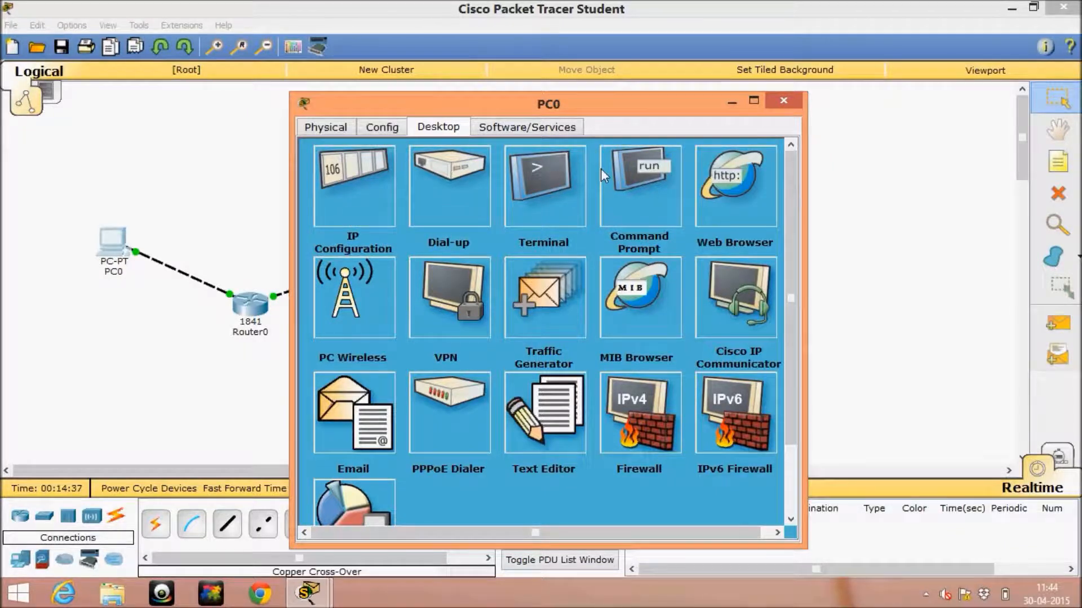
left_click(625, 195)
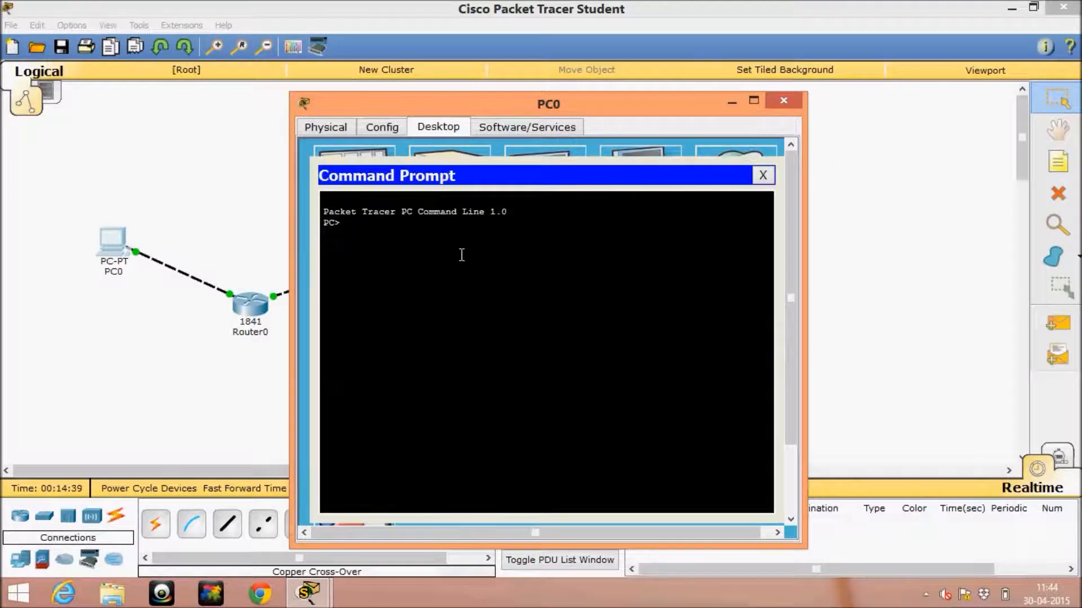
type("ip config")
key("Return")
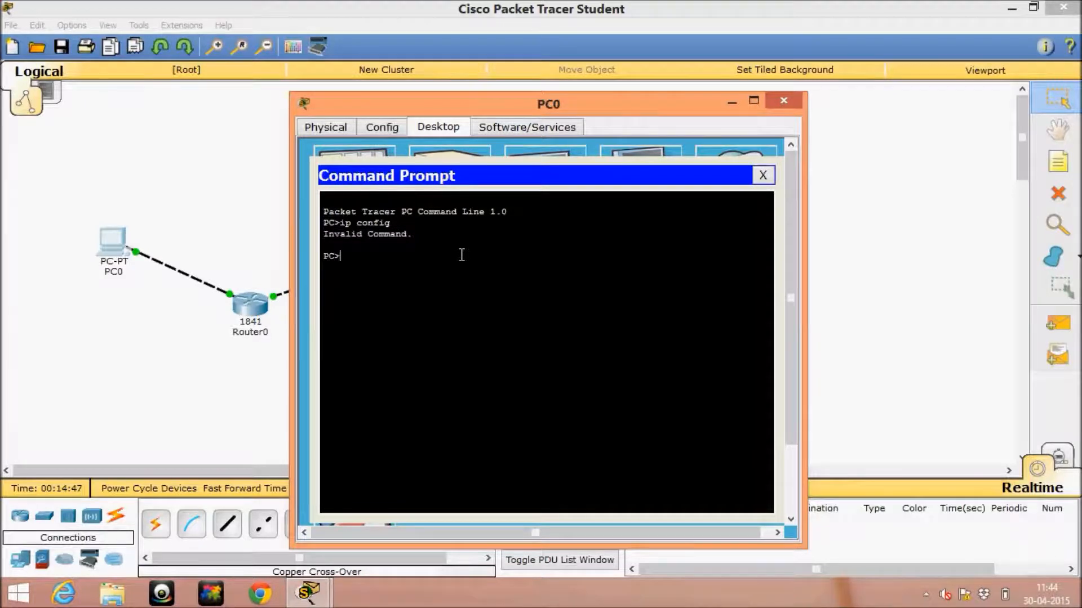
type("ipconfig")
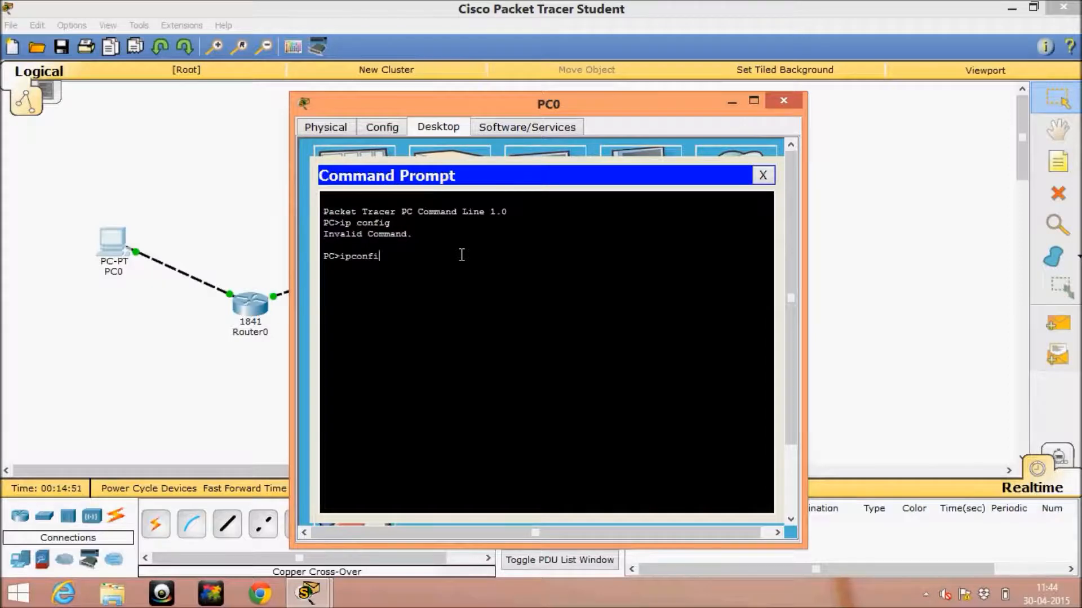
key("Return")
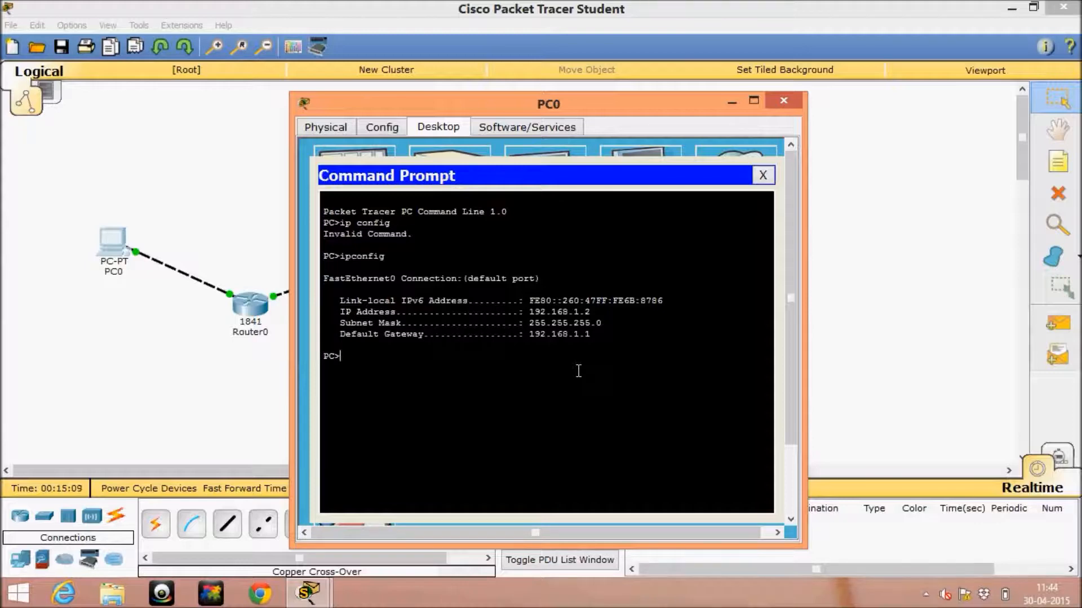
Step: Ping PC1 at 192.168.2.2 twice from PC0's Command Prompt, and close the PC0 window
type("ping 192.168.2.2")
key("Return")
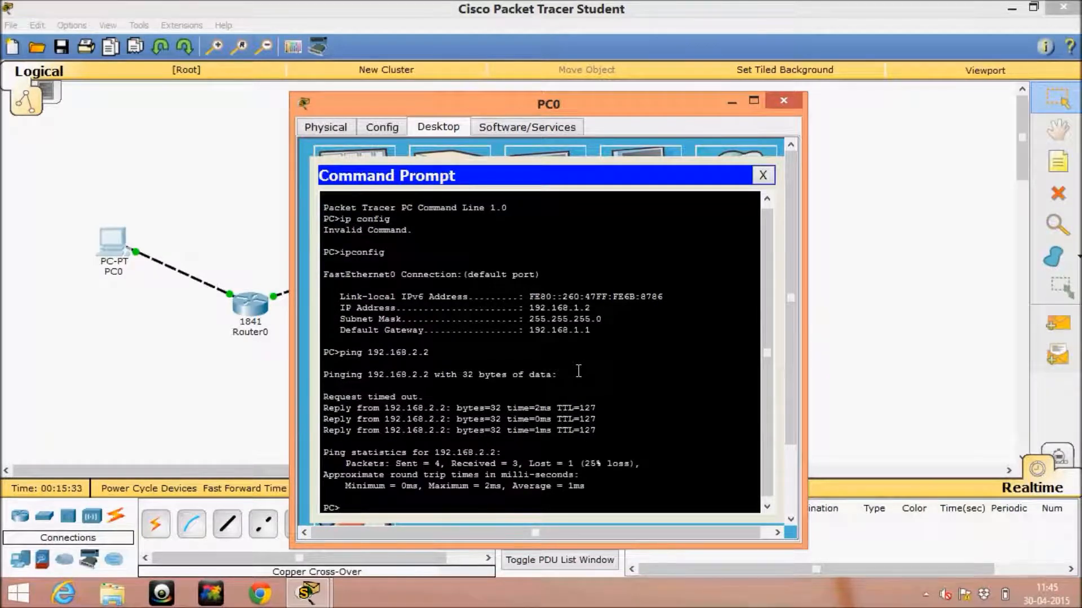
key("Up")
key("Return")
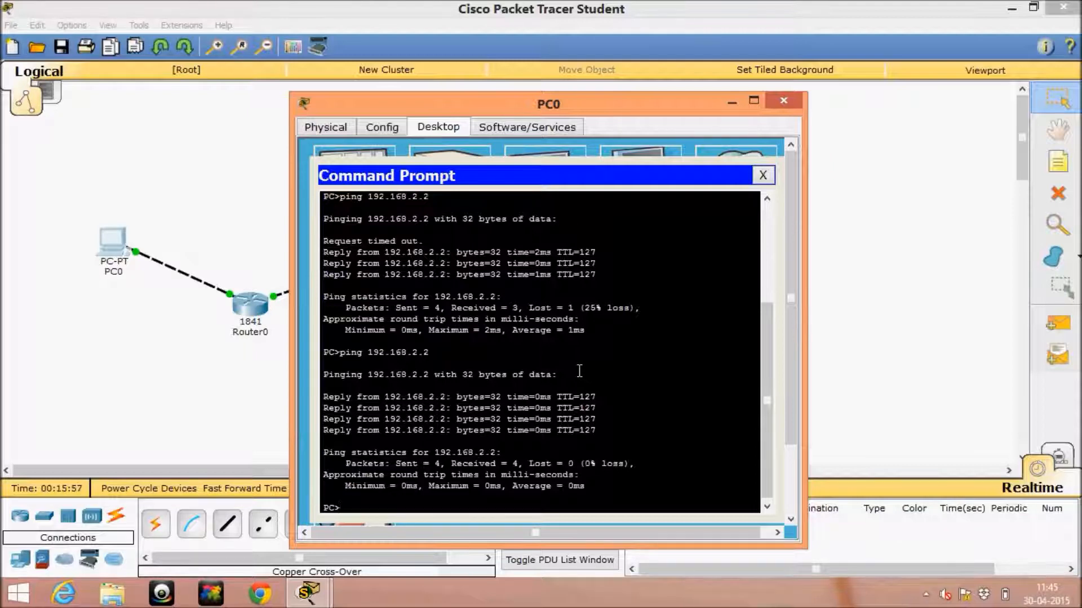
left_click(765, 175)
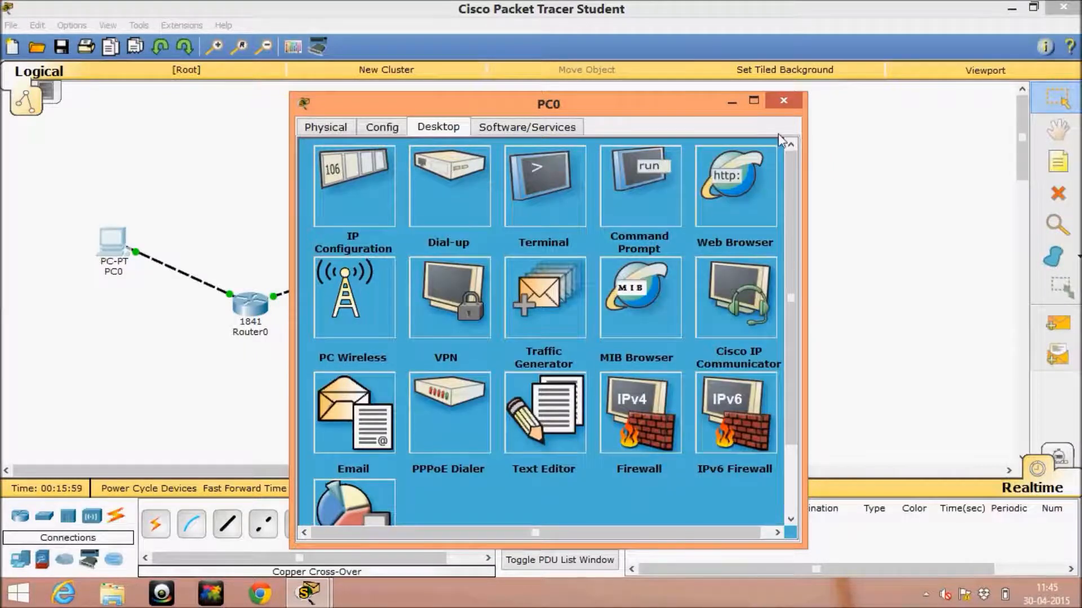
left_click(783, 102)
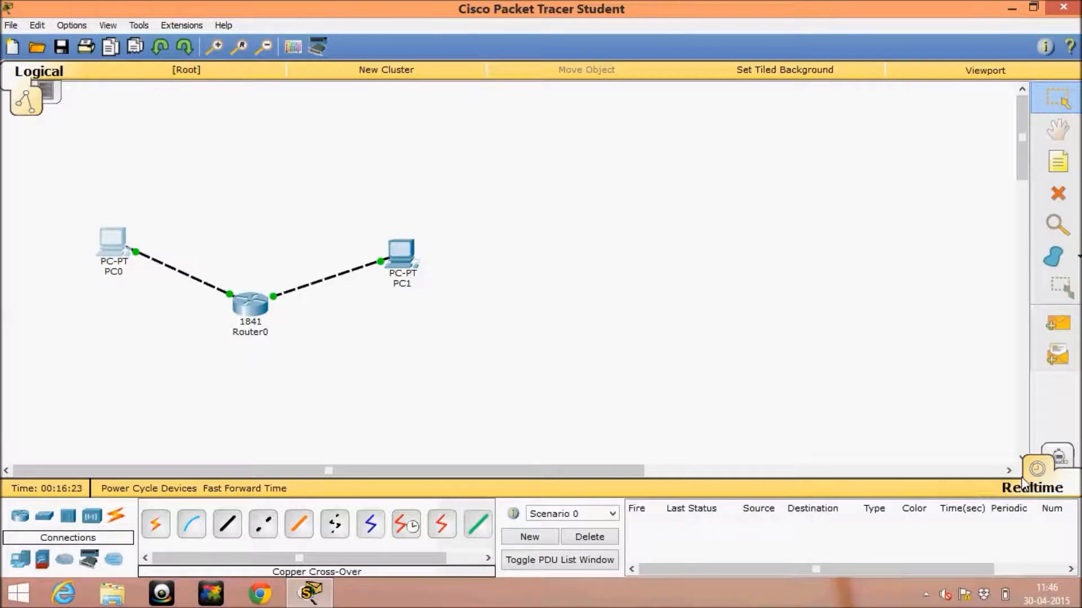
Step: Switch to Simulation mode and filter the event list so that only ICMP events are shown
left_click(1067, 461)
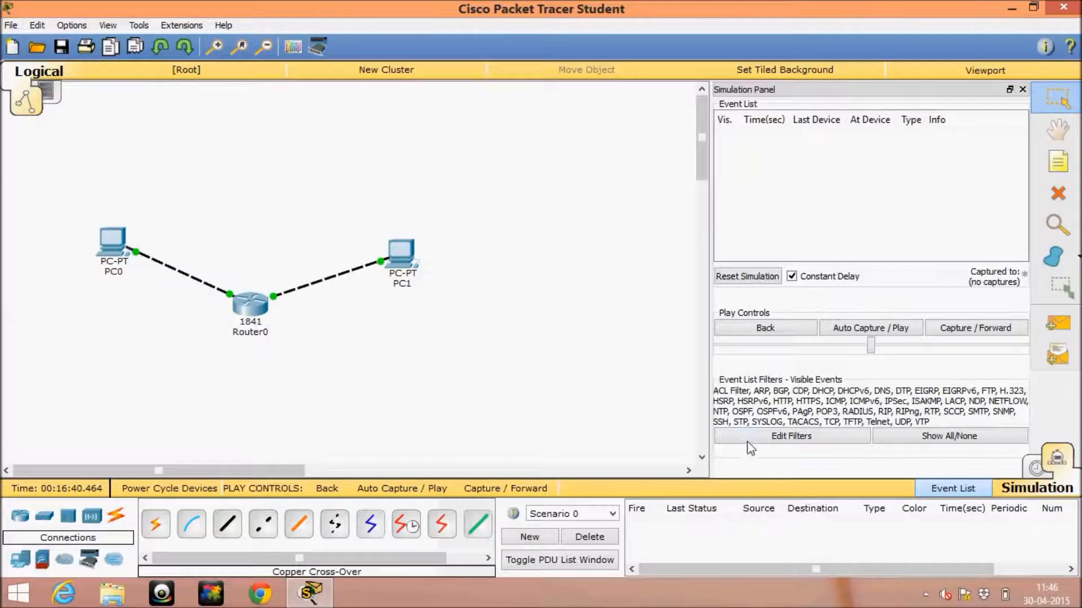
left_click(826, 440)
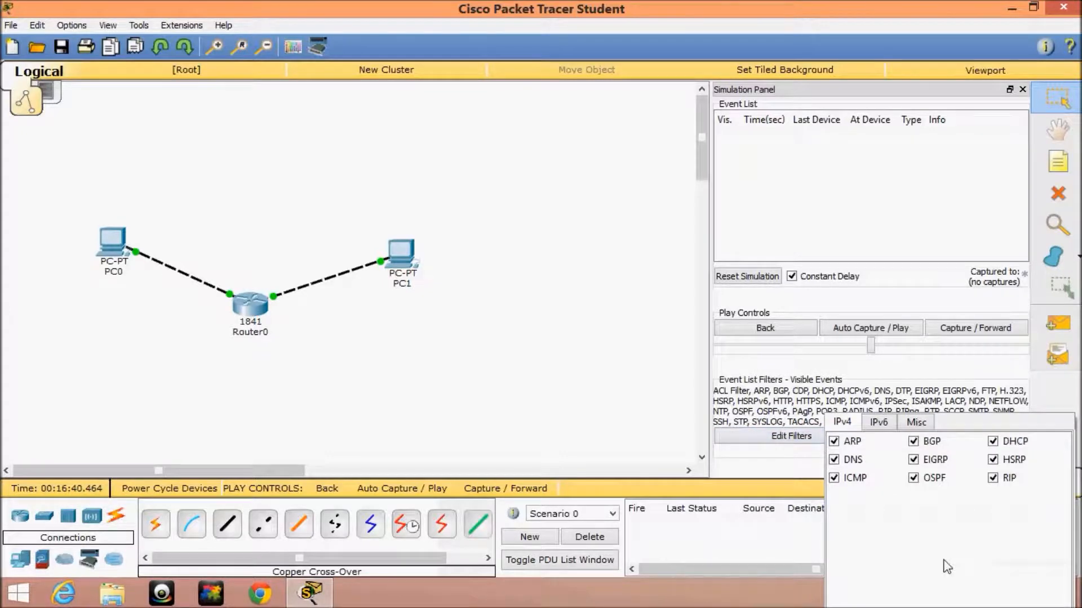
left_click(688, 435)
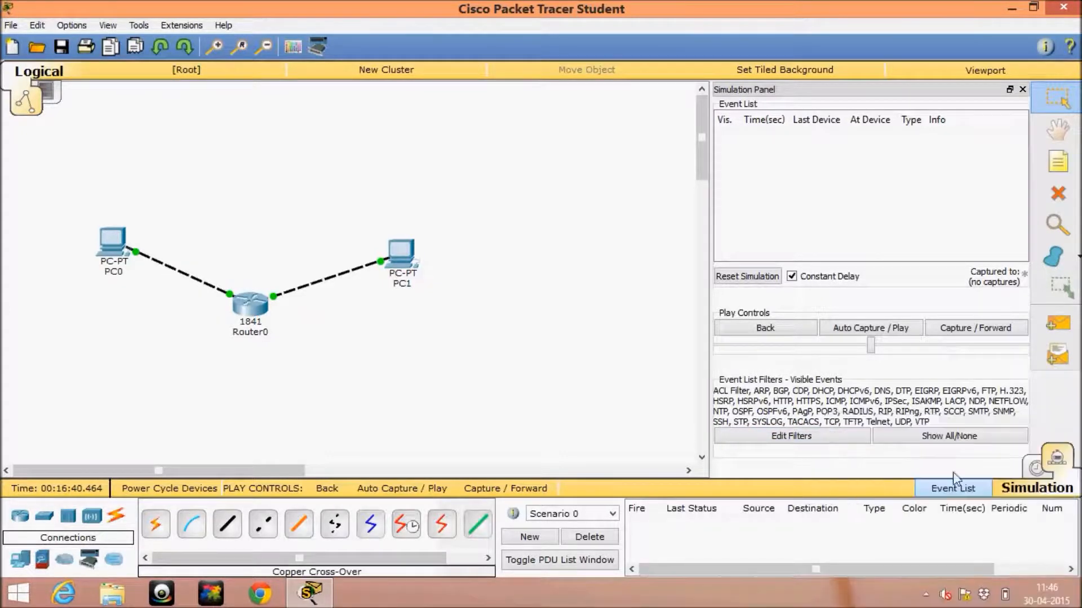
left_click(964, 437)
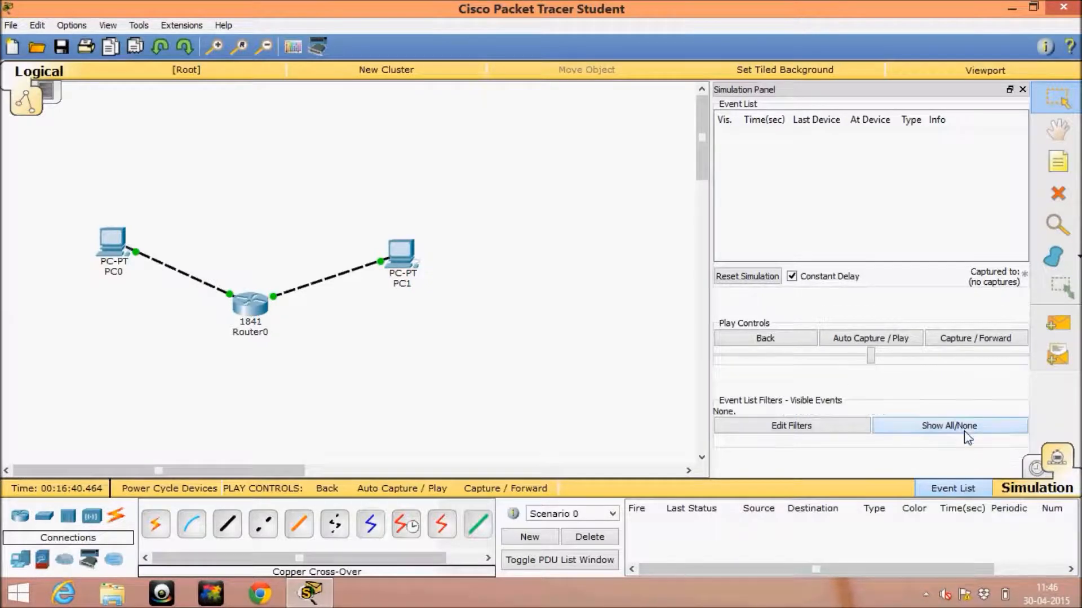
left_click(810, 433)
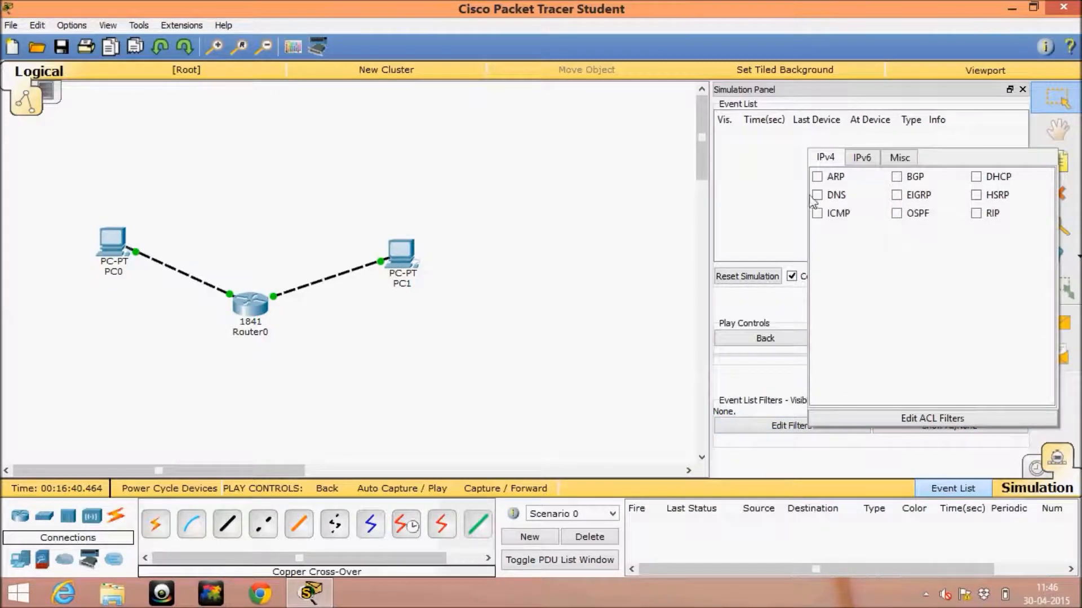
left_click(817, 214)
left_click(590, 408)
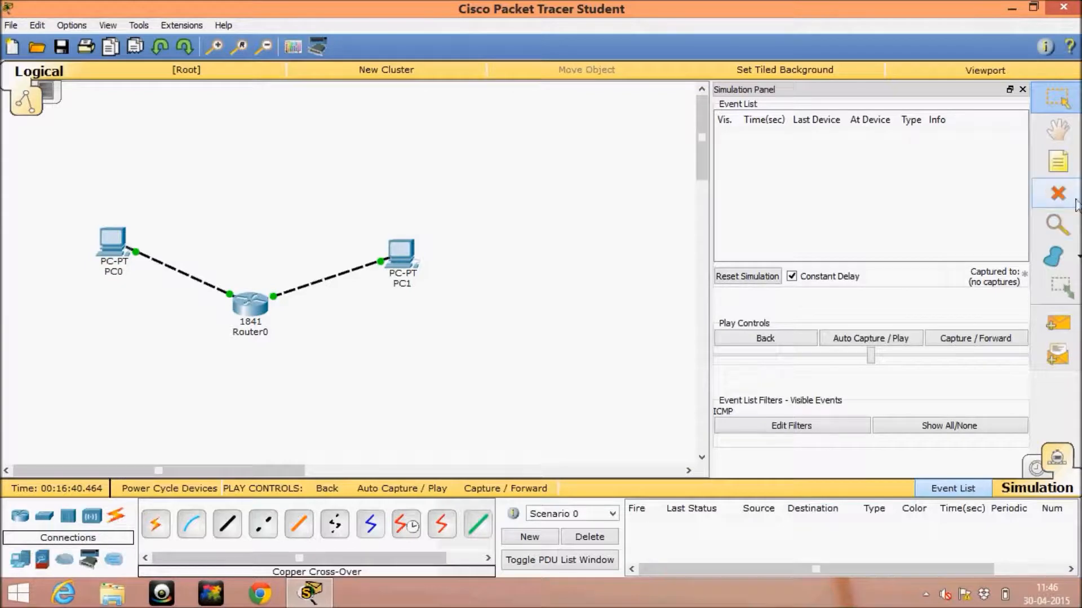
Step: Add a simple PDU from PC0 to PC1 and run the simulation with automatic capture
left_click(1053, 331)
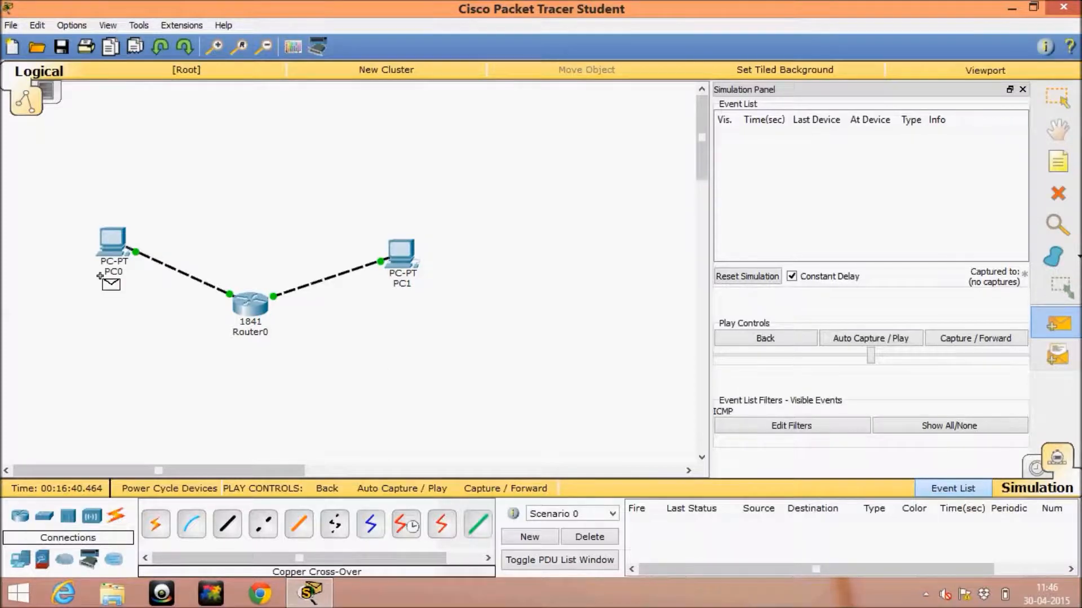
mouse_move(105, 249)
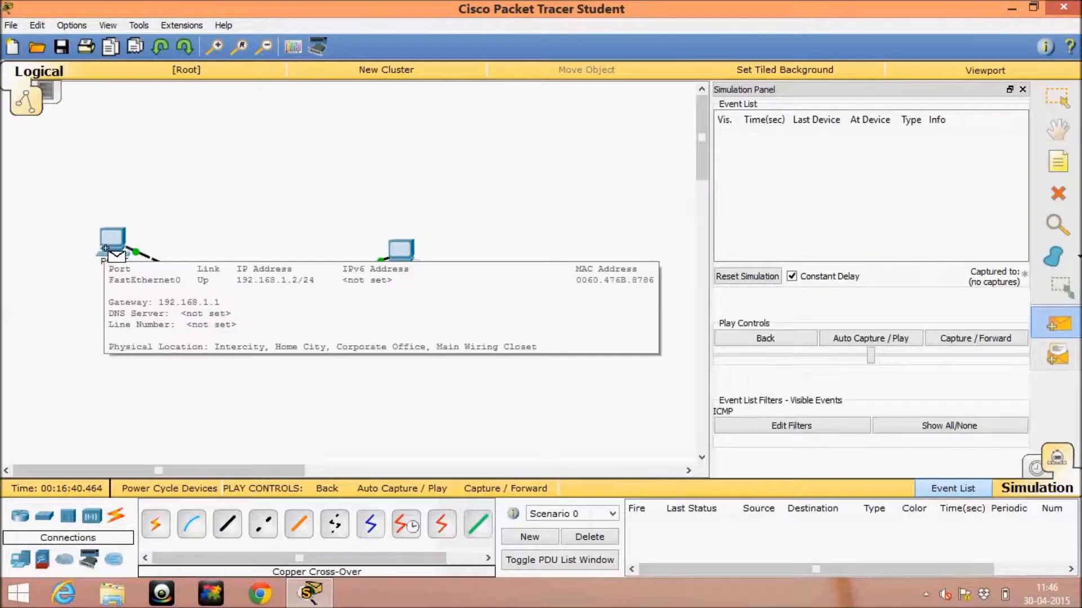
left_click(105, 249)
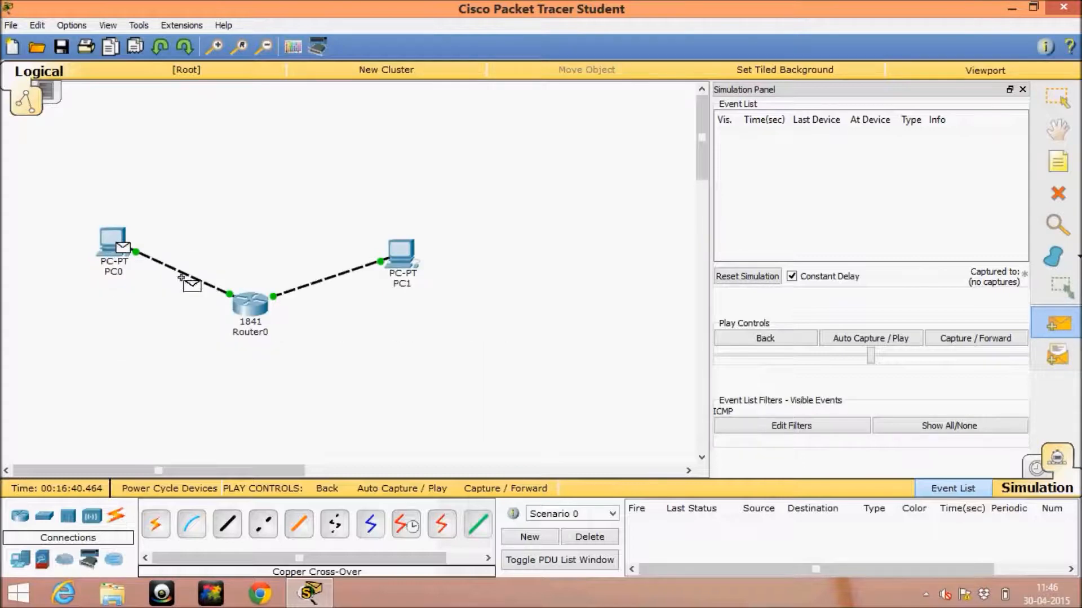
mouse_move(404, 263)
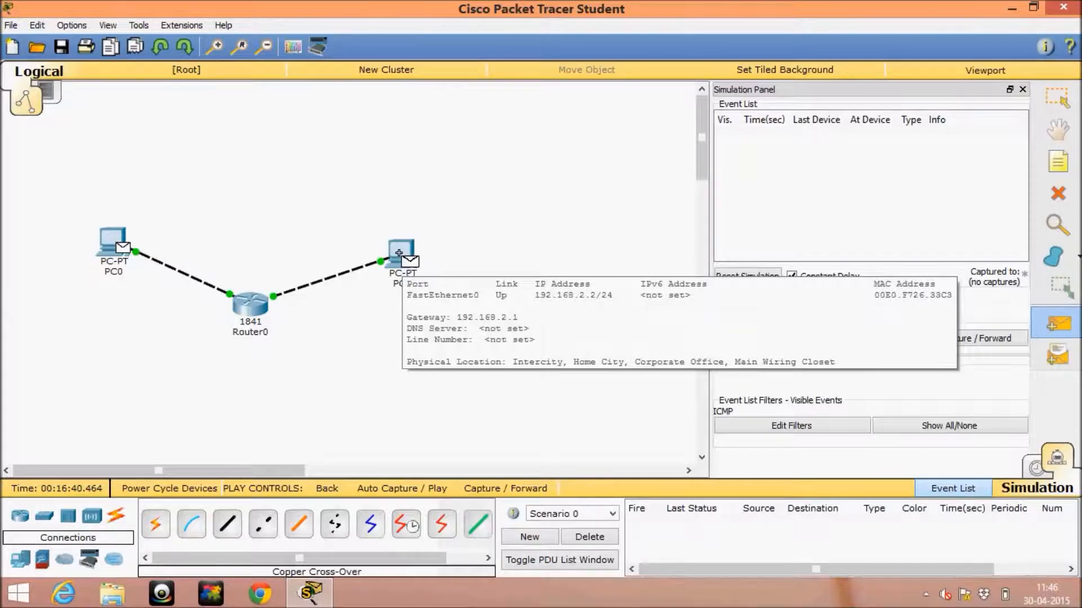
left_click(397, 251)
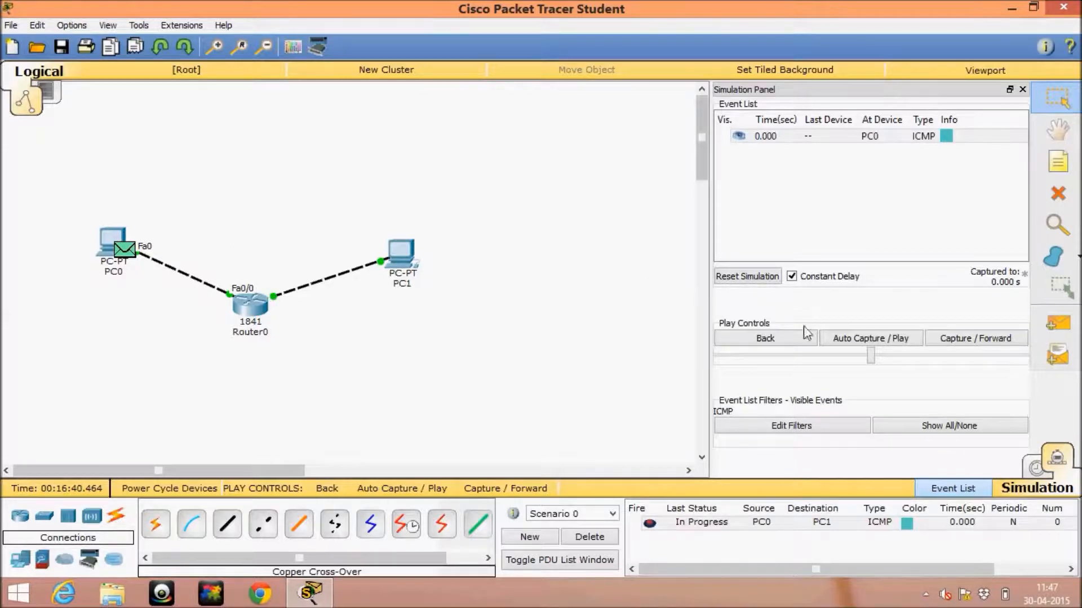
left_click(849, 338)
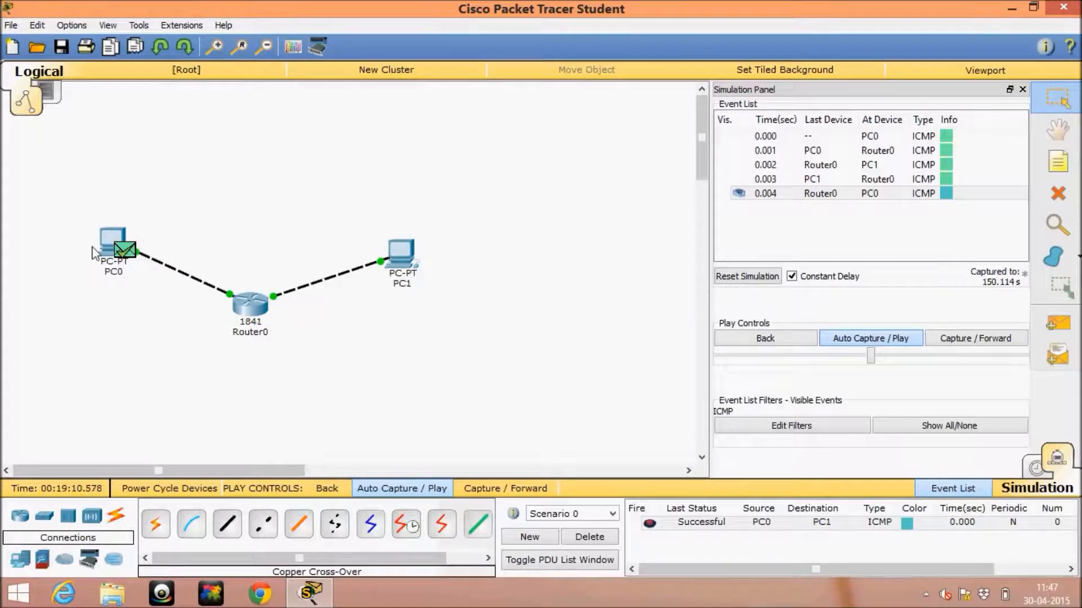
mouse_move(102, 267)
left_click(703, 524)
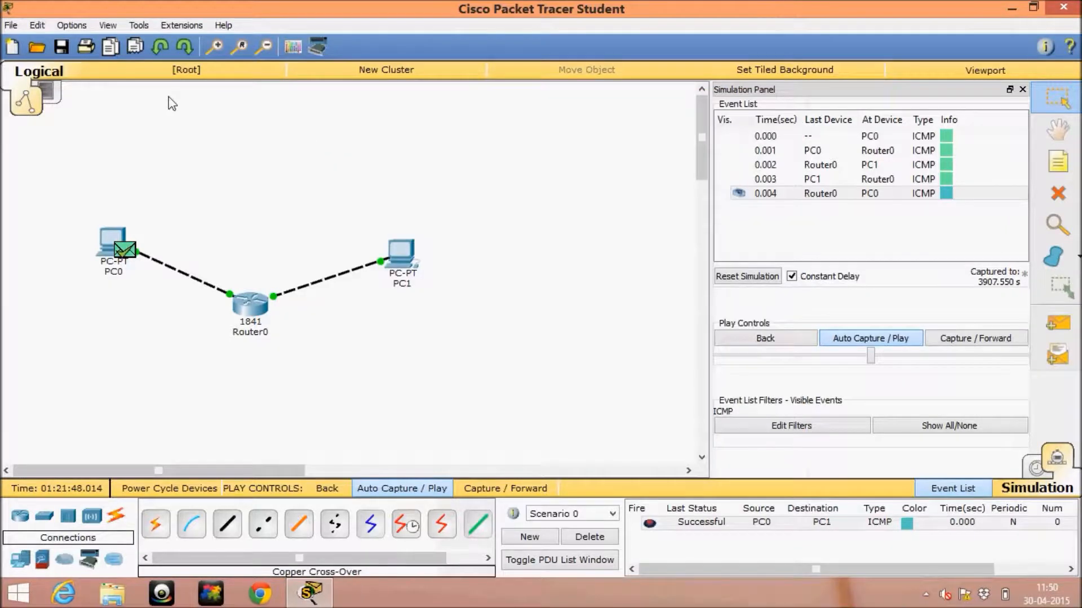
Step: Start a new empty network, discarding the current one without saving
left_click(15, 31)
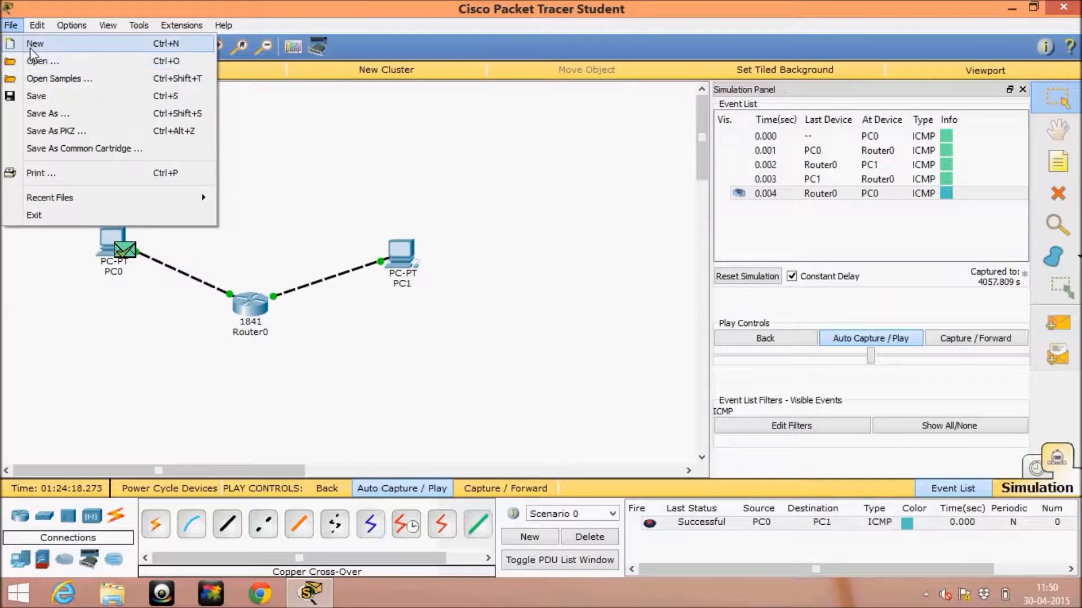
left_click(31, 43)
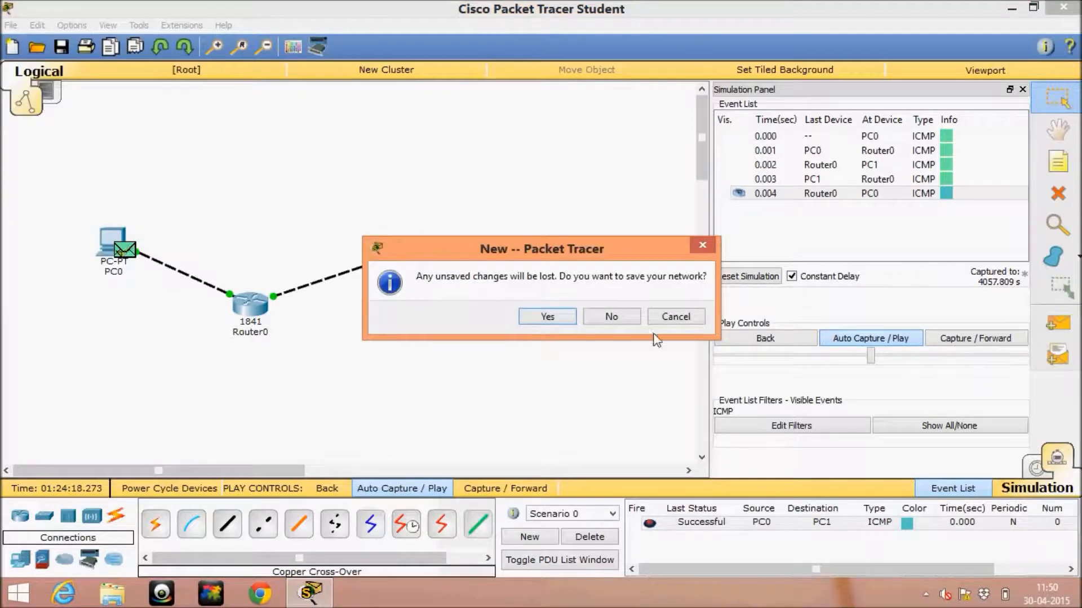
left_click(611, 316)
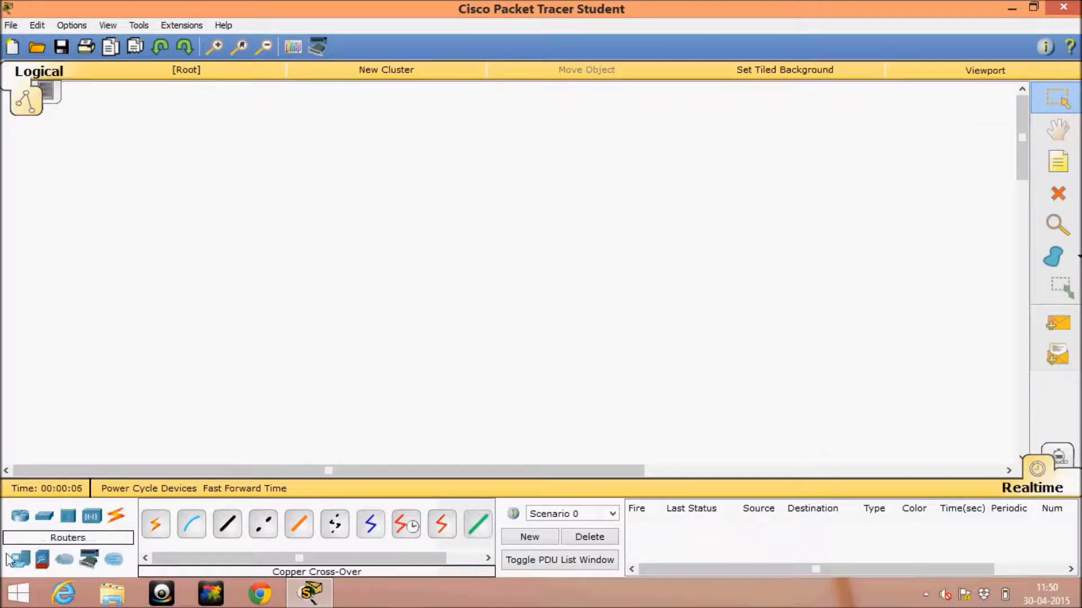
Step: Place two generic PCs one above the other, with a third PC and a generic laptop stacked to their right
left_click(25, 565)
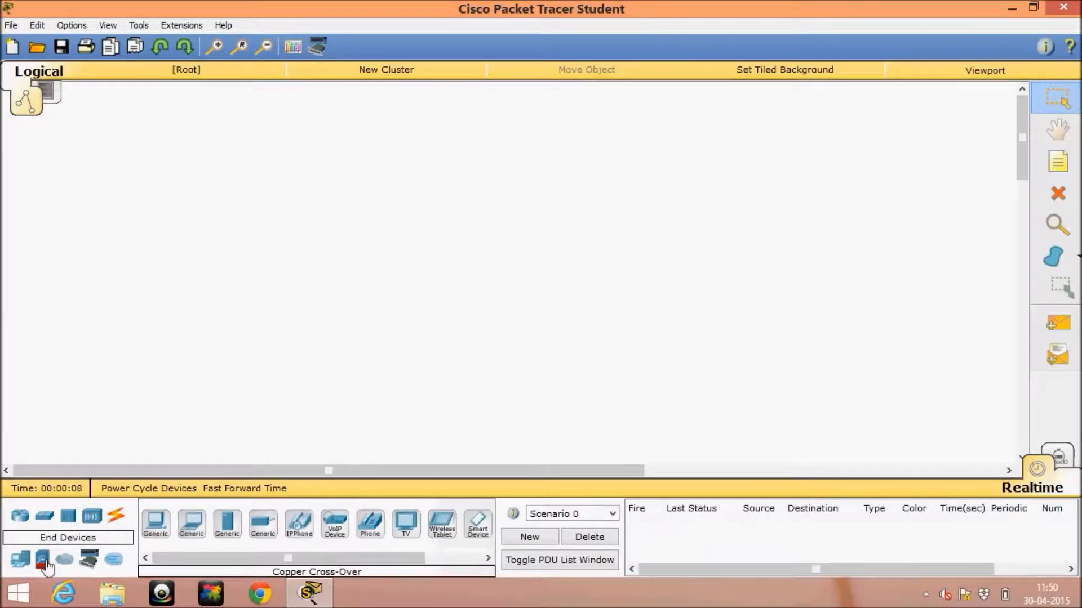
left_click(164, 535)
left_click(69, 160)
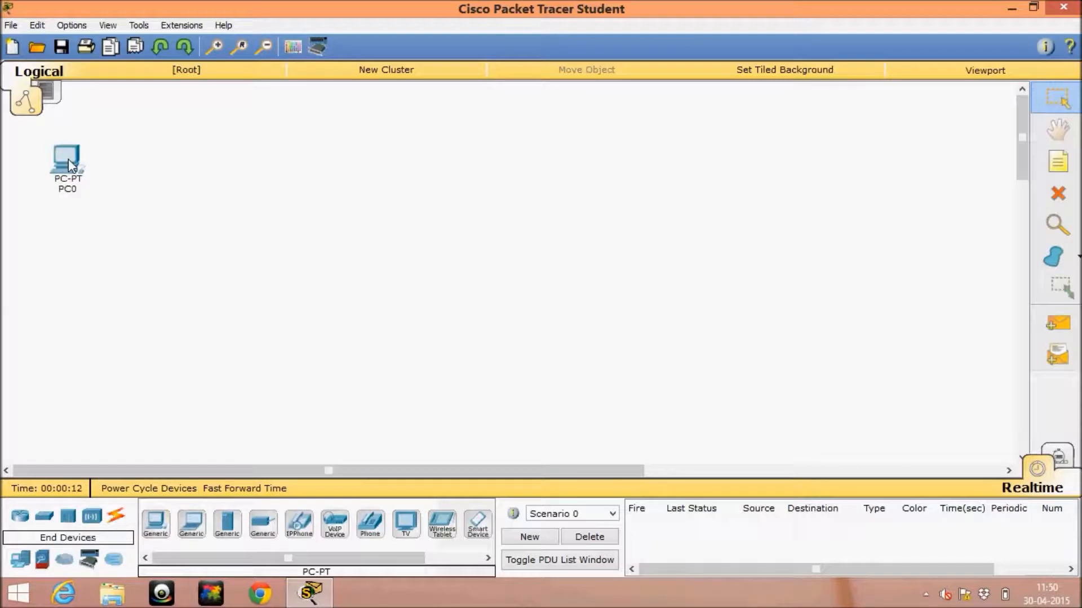
left_click(167, 536)
left_click(72, 331)
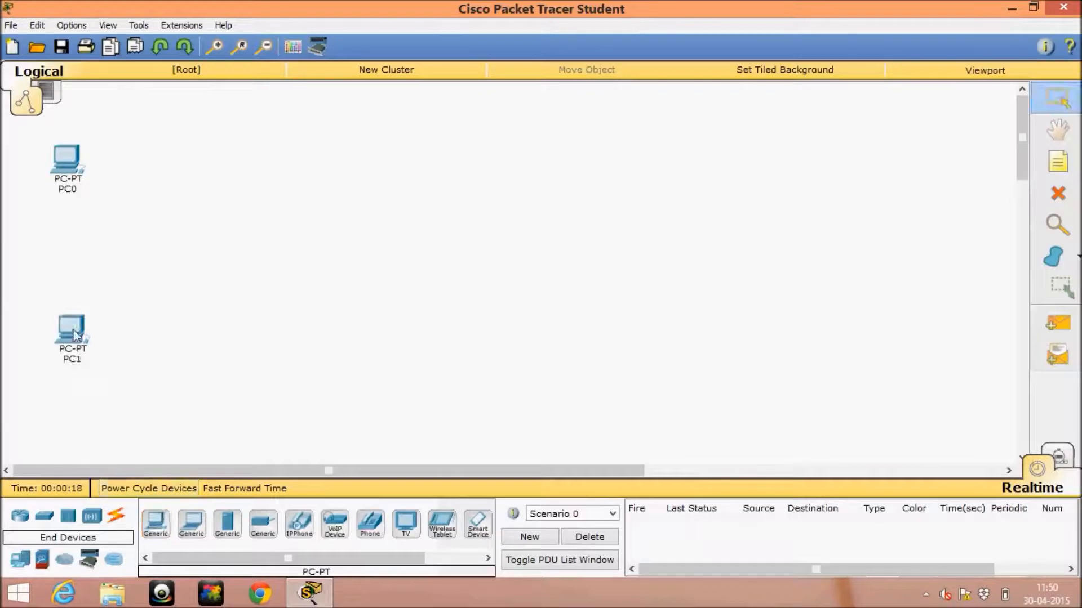
left_click(169, 534)
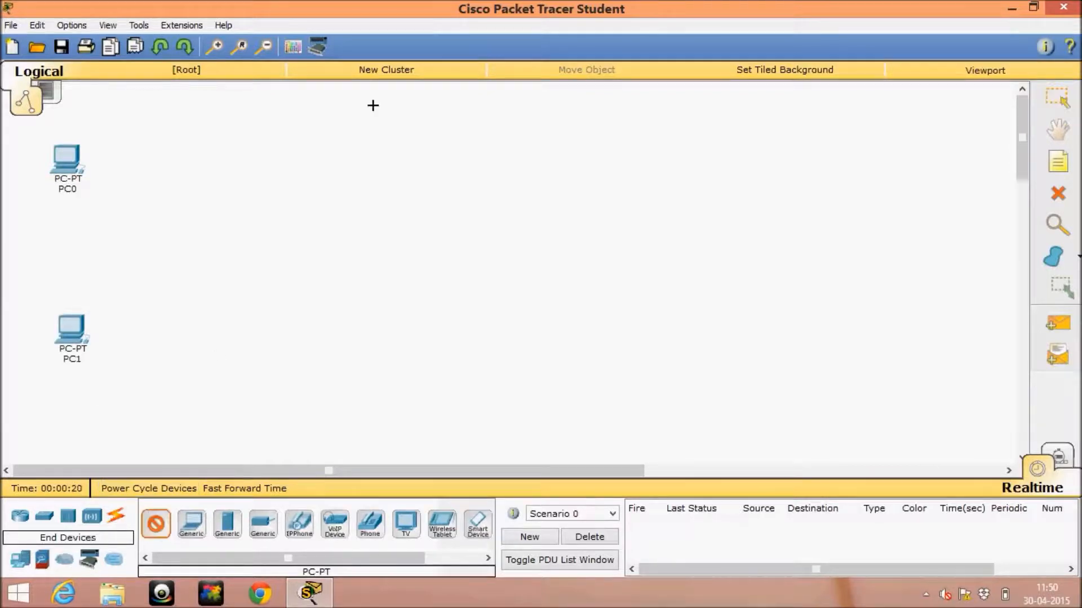
left_click(361, 151)
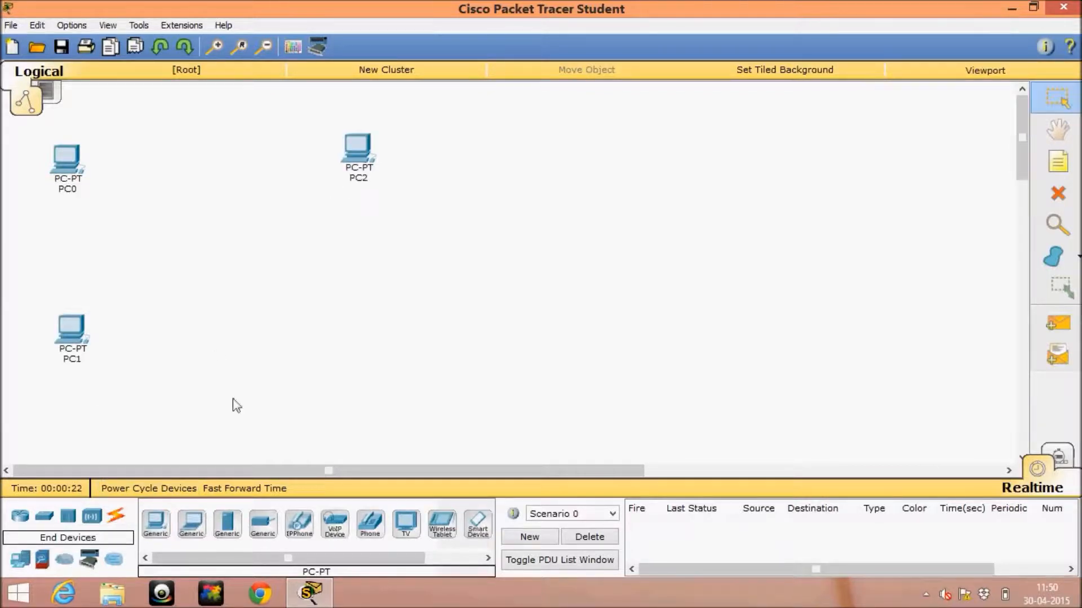
left_click(191, 527)
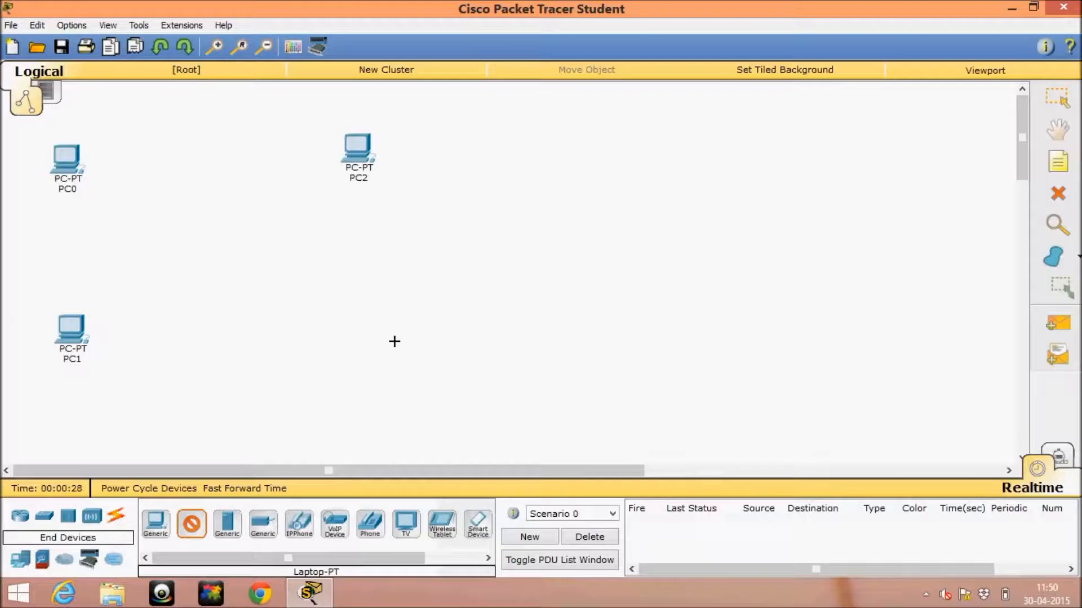
left_click(375, 335)
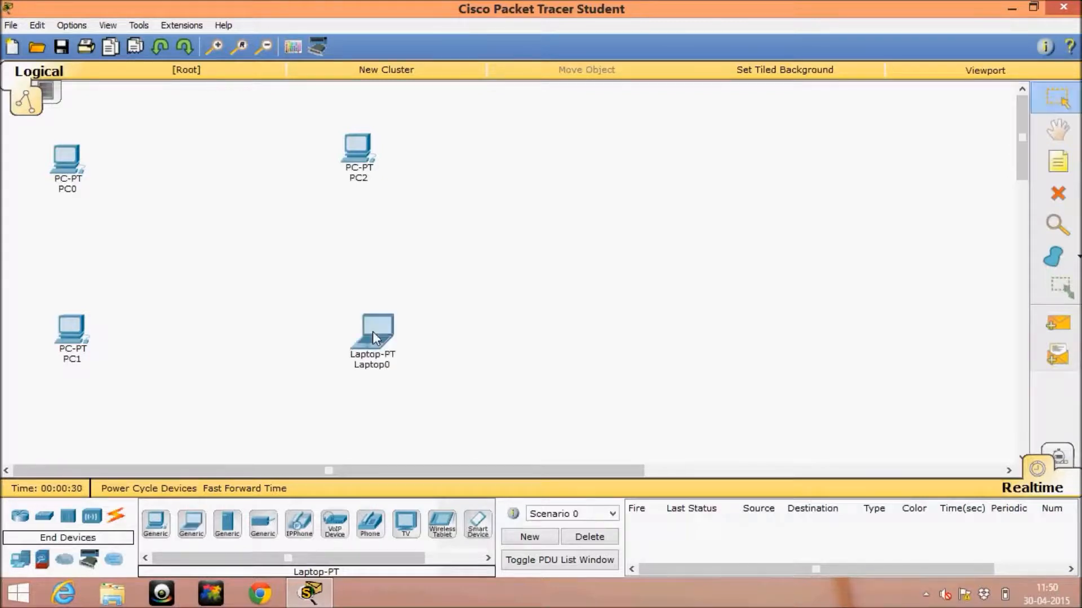
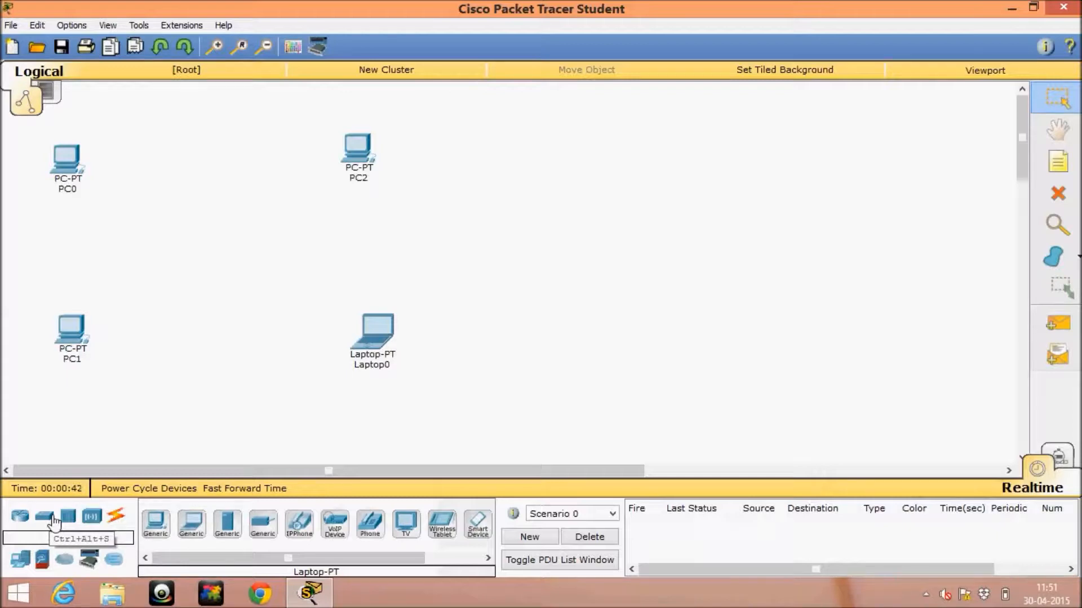
Step: Place three 2960 switches: one between the four end devices, one below PC1, and one to the lower right of the laptop
left_click(54, 520)
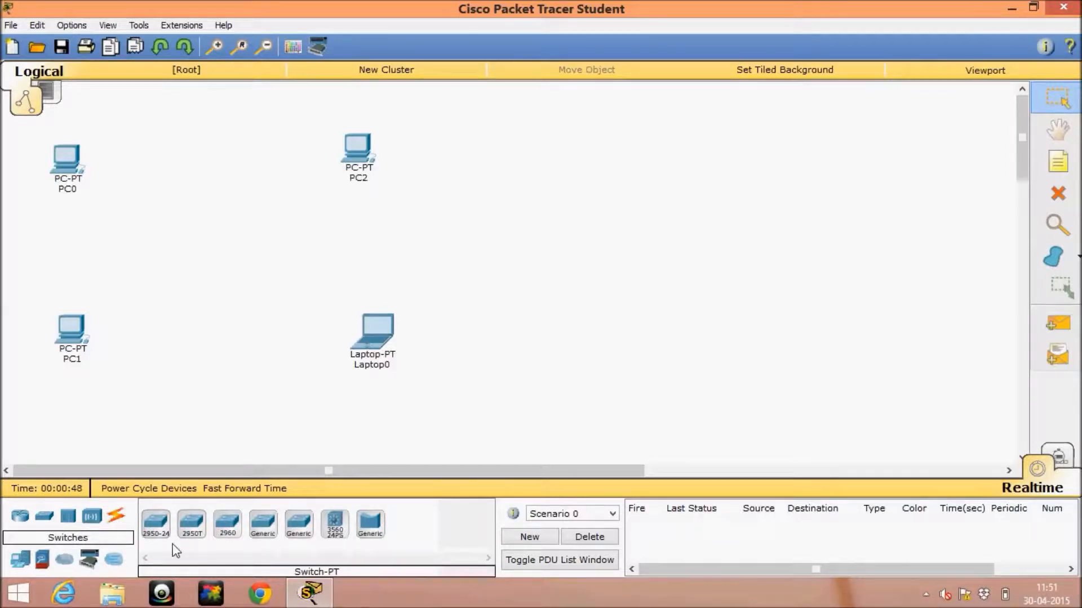
left_click(228, 524)
left_click(216, 242)
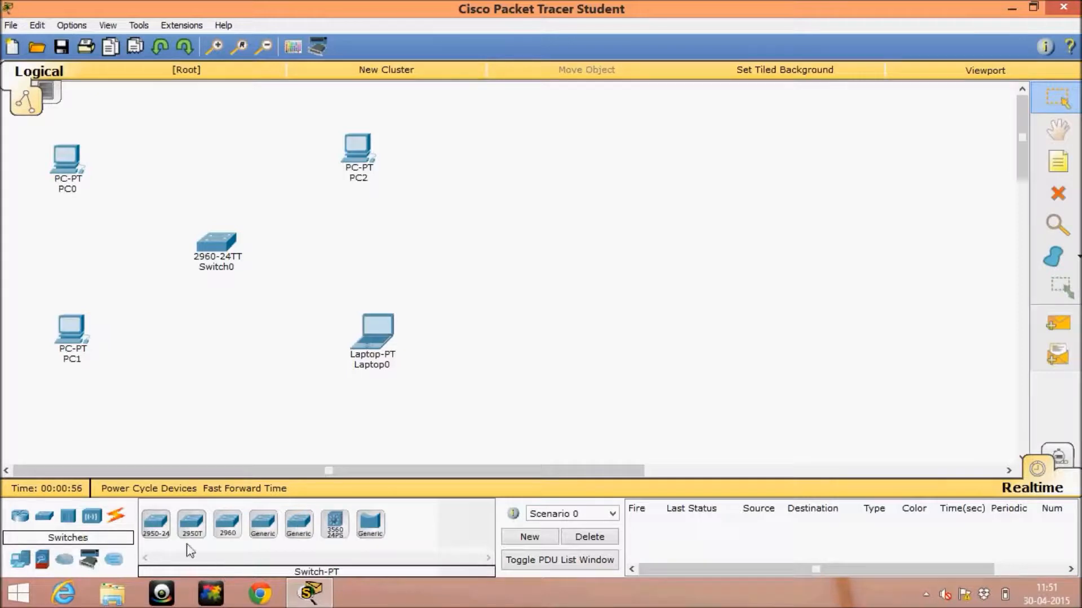
left_click(231, 535)
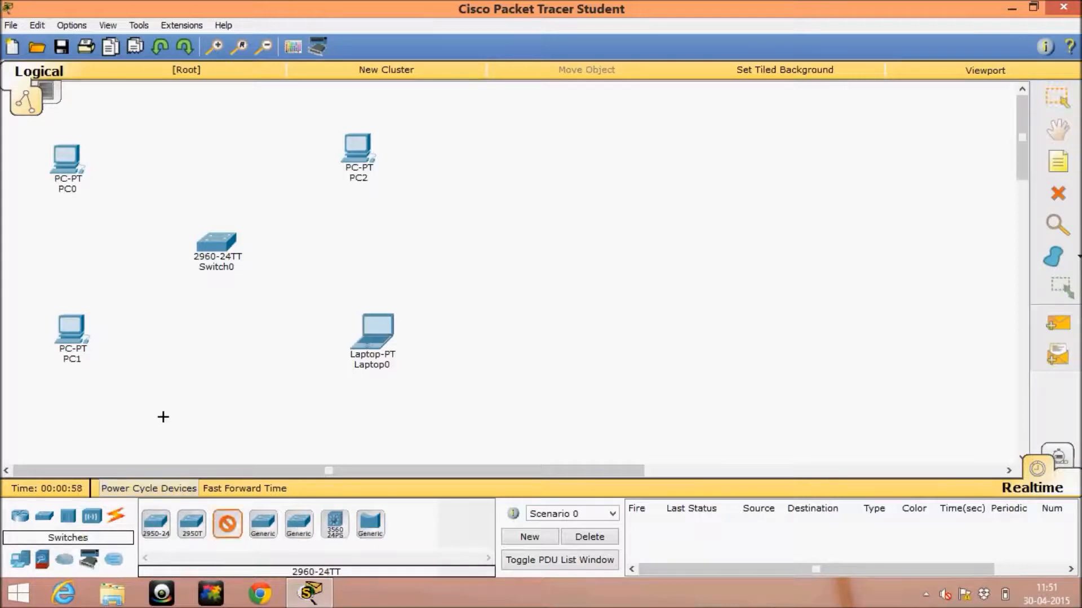
left_click(164, 435)
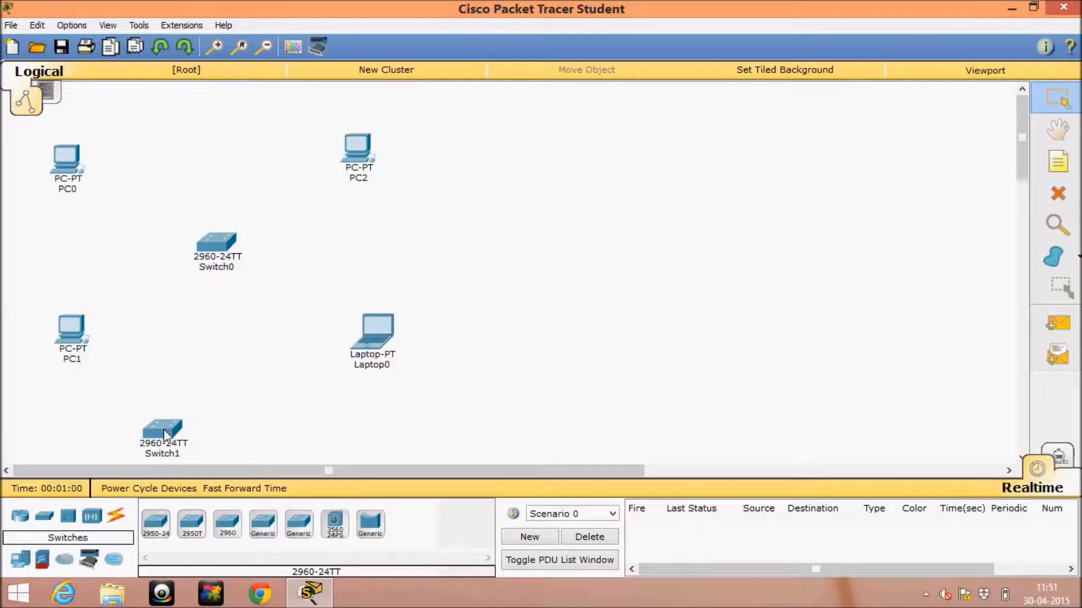
left_click(230, 527)
left_click(563, 431)
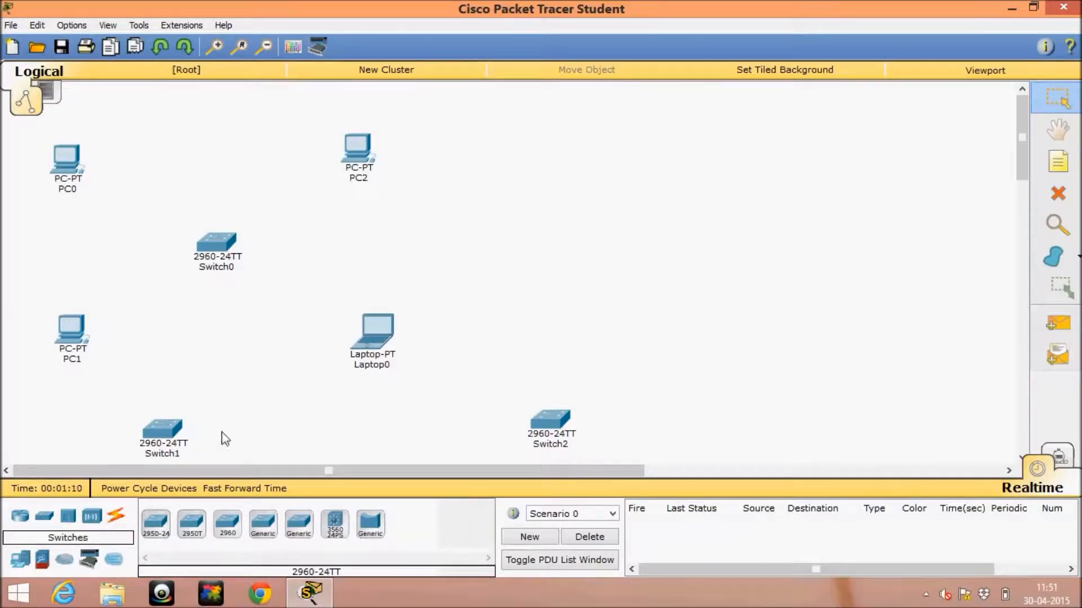
Step: Connect PC0's FastEthernet0 to Switch0's FastEthernet0/1 with a copper straight-through cable
left_click(119, 518)
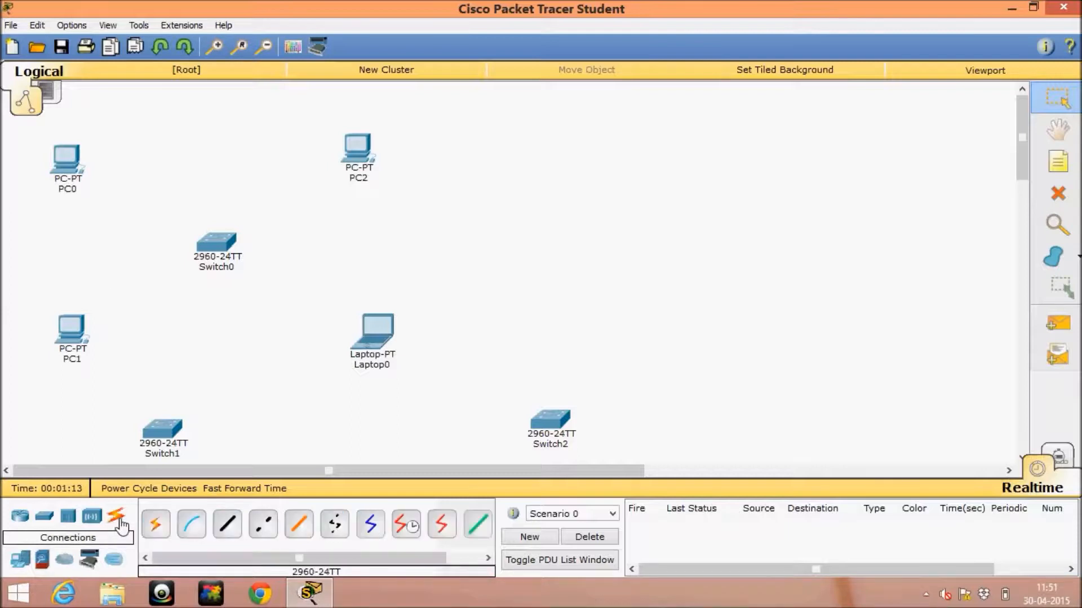
left_click(228, 526)
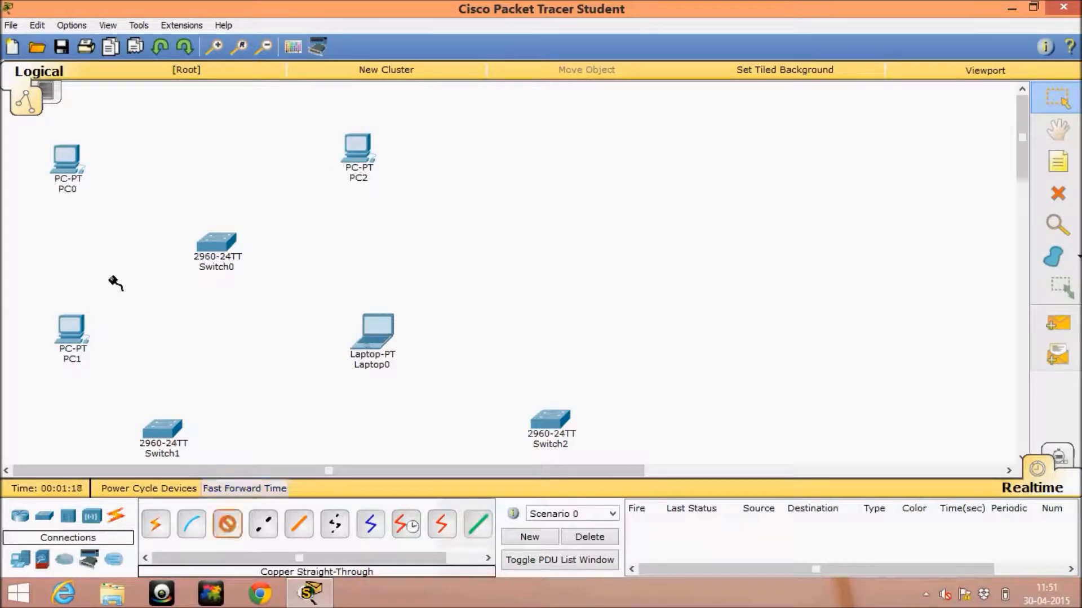
left_click(72, 164)
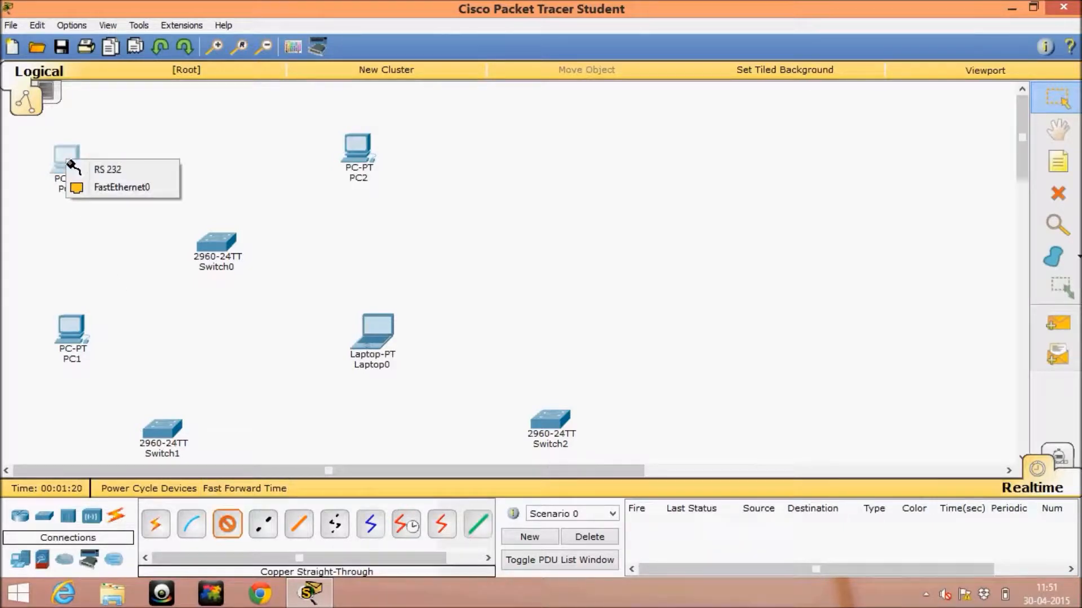
left_click(95, 187)
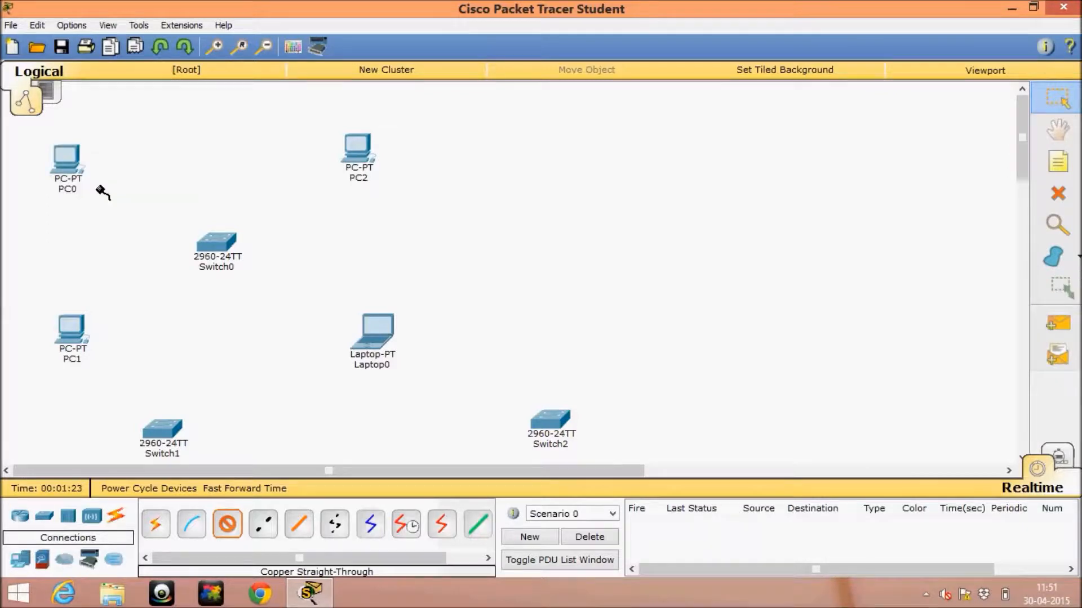
left_click(219, 246)
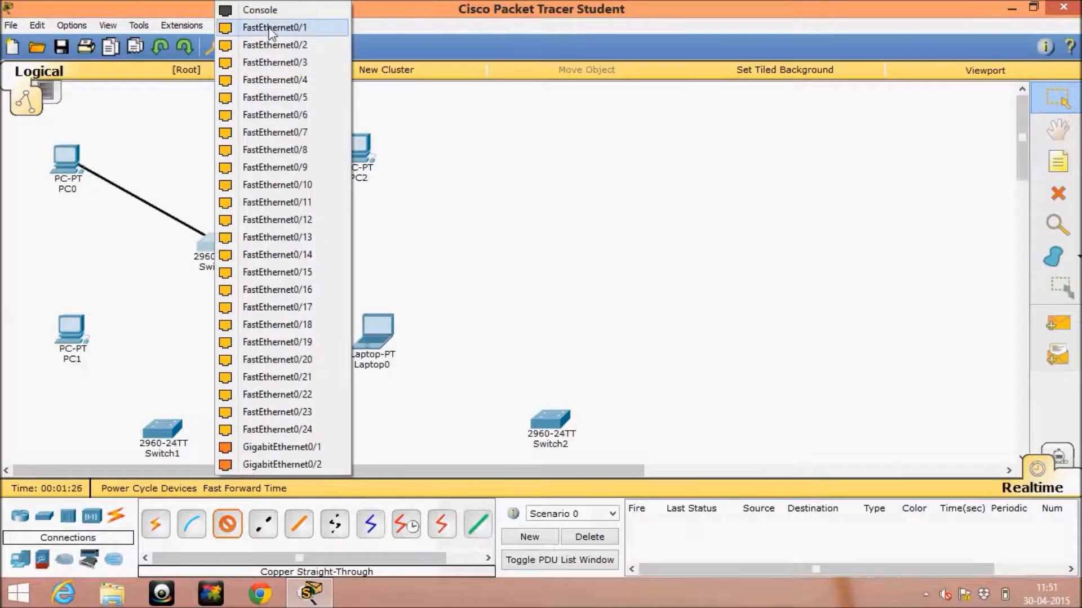
left_click(282, 27)
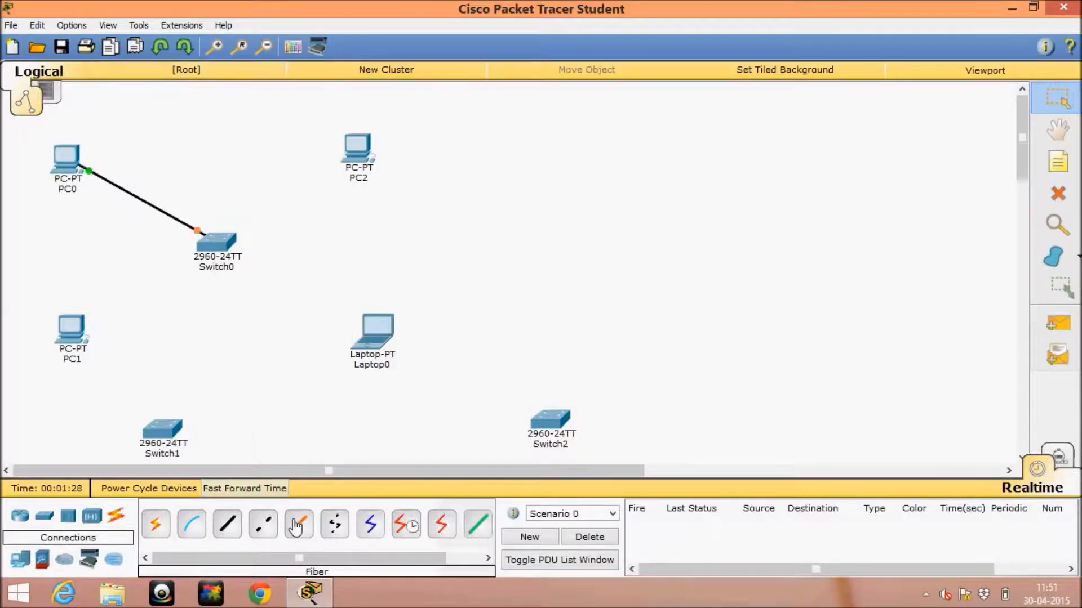
Step: Connect PC1's FastEthernet0 to Switch0's FastEthernet0/2 with a copper straight-through cable
left_click(227, 524)
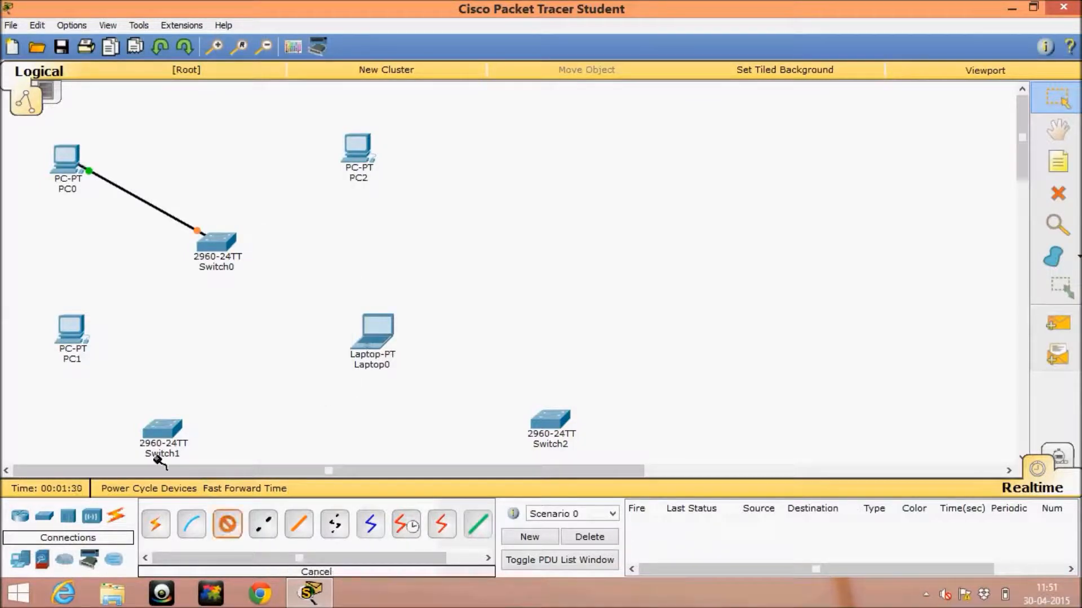
left_click(71, 338)
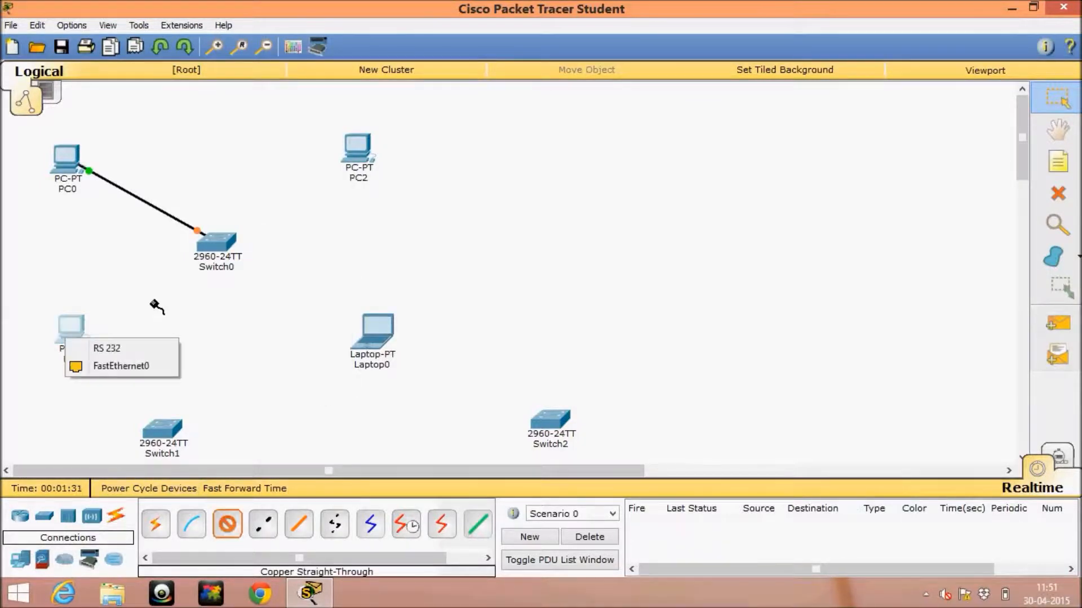
left_click(149, 366)
left_click(224, 252)
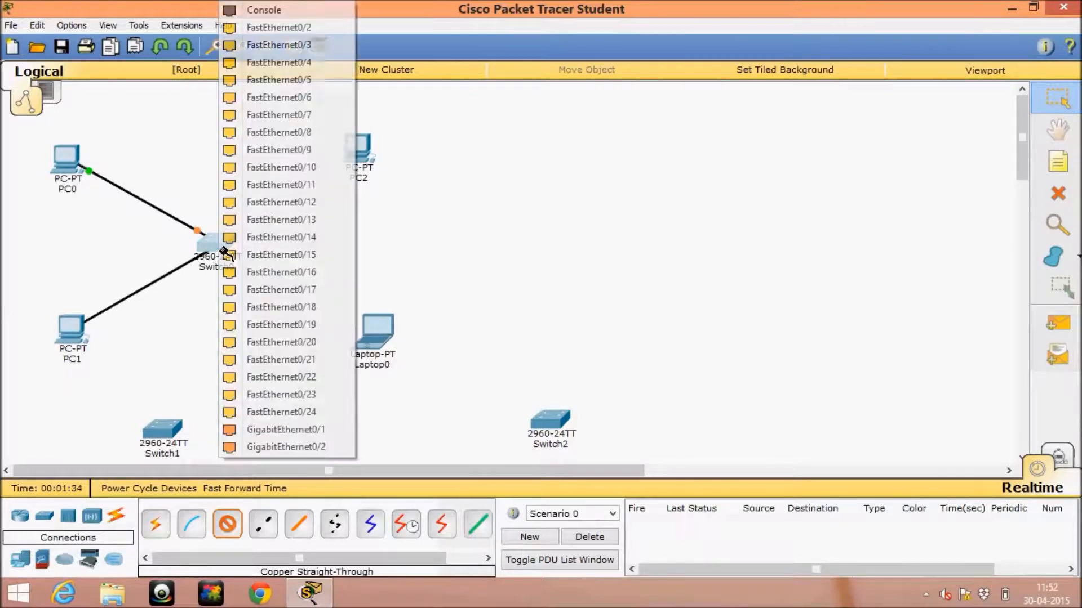
left_click(304, 27)
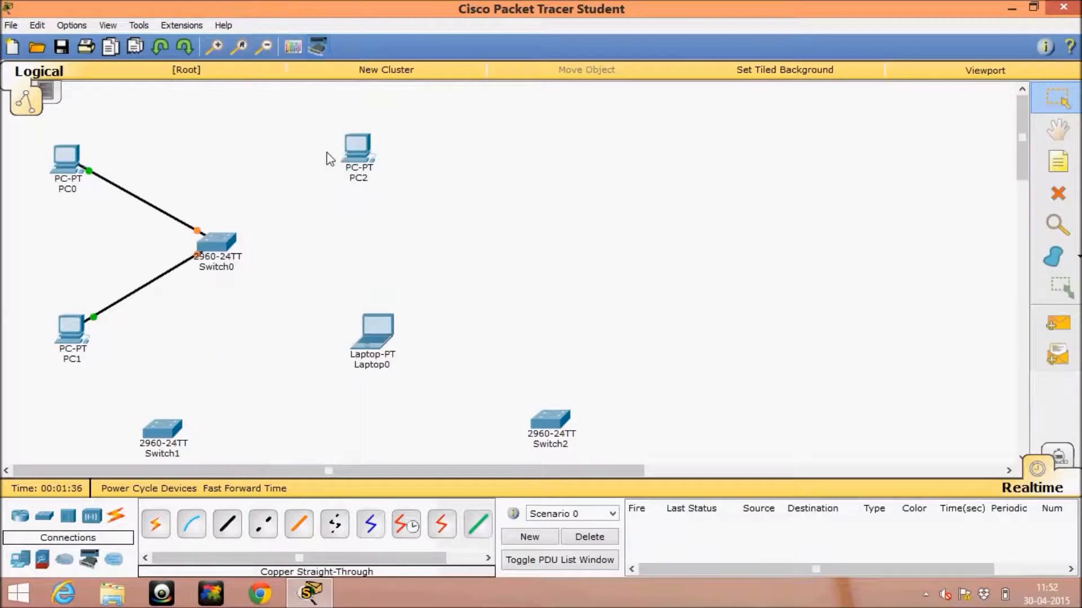
Step: Connect PC2's FastEthernet0 to Switch0's FastEthernet0/3 with a copper straight-through cable
left_click(227, 524)
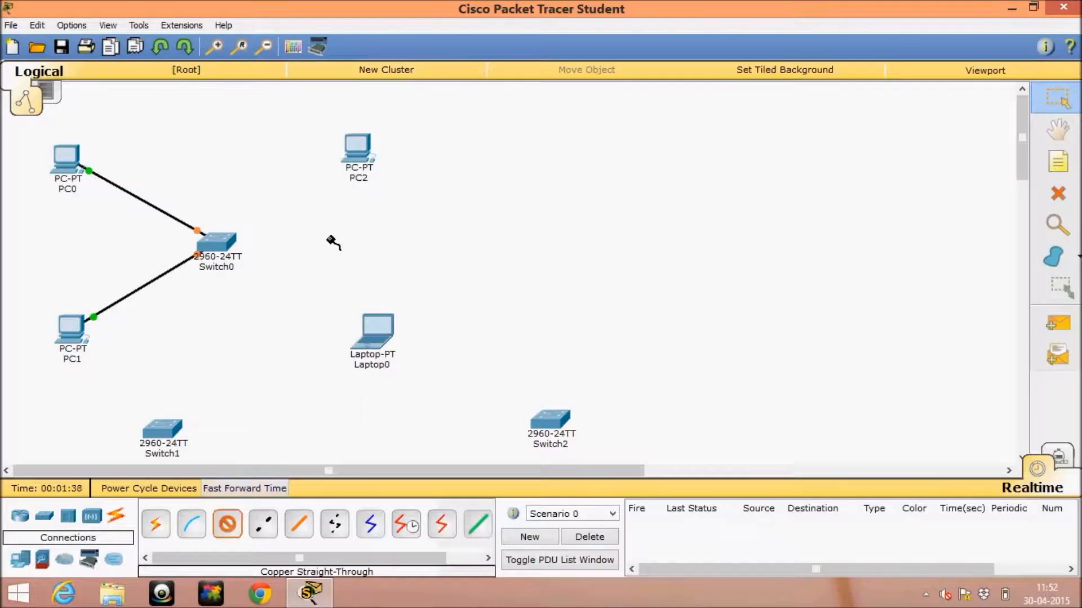
left_click(363, 149)
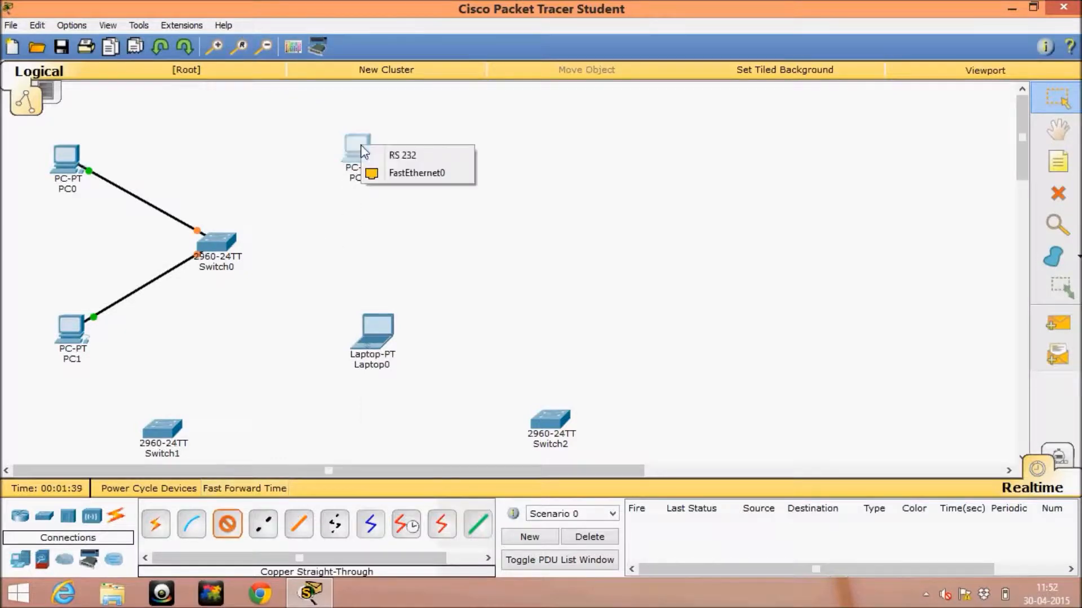
left_click(380, 173)
left_click(227, 242)
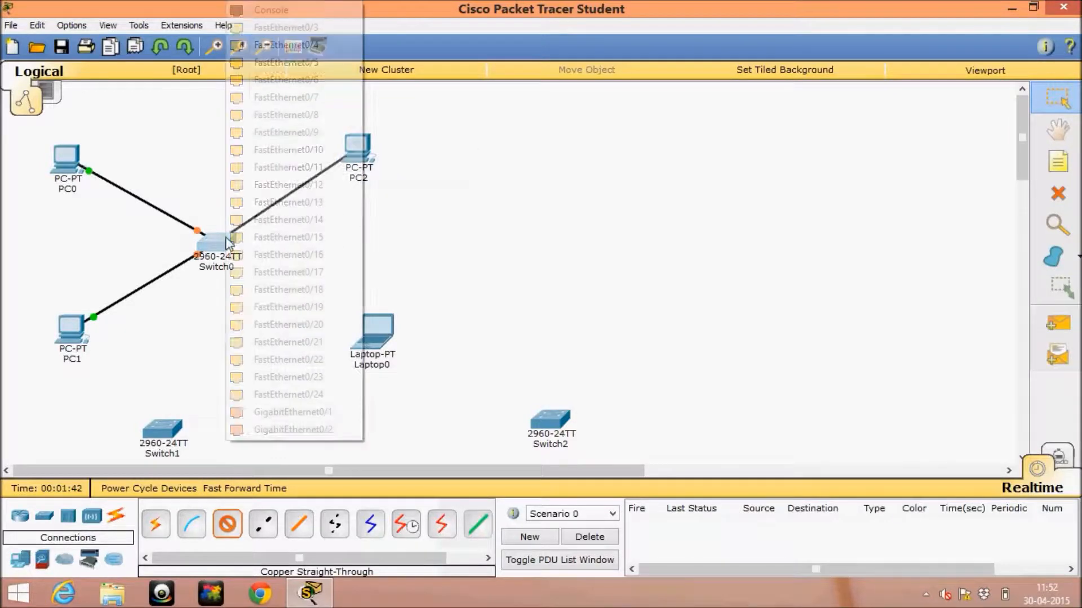
left_click(290, 29)
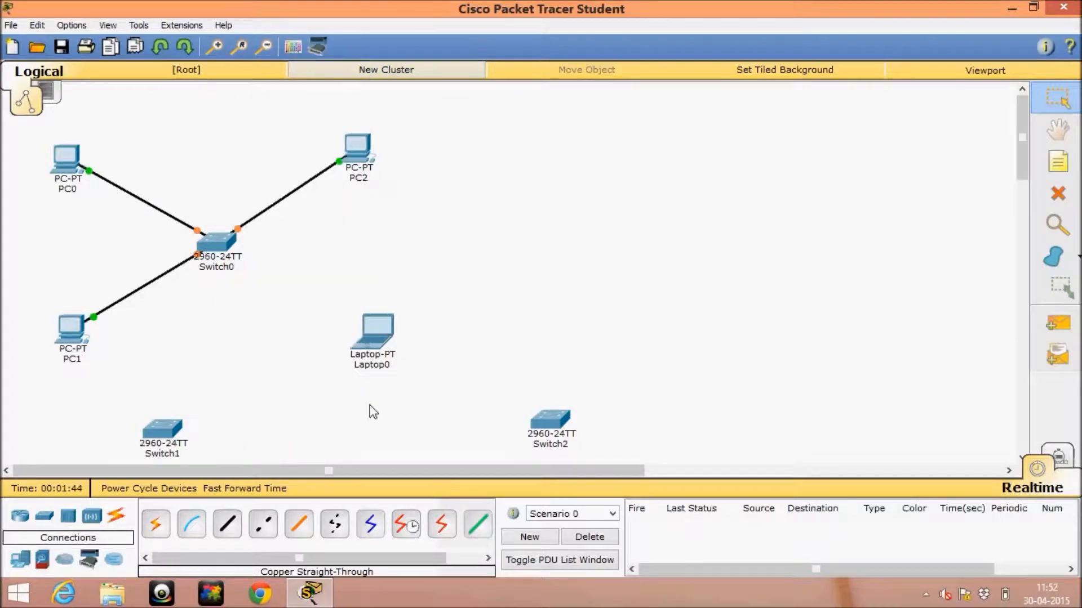
Step: Connect Laptop0's FastEthernet0 to Switch0's FastEthernet0/4 with a copper straight-through cable
left_click(227, 524)
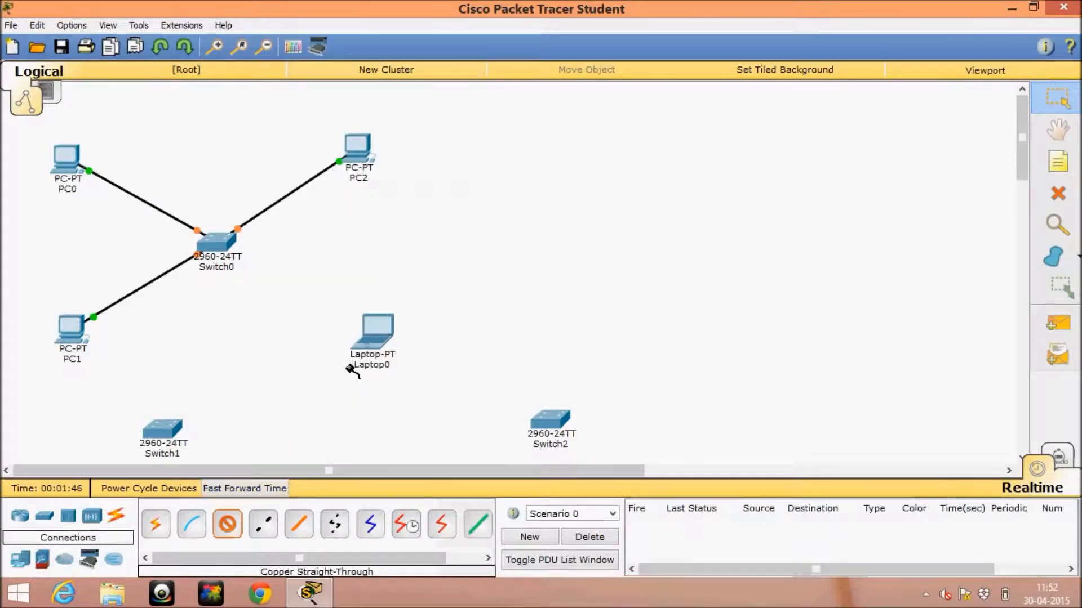
left_click(371, 348)
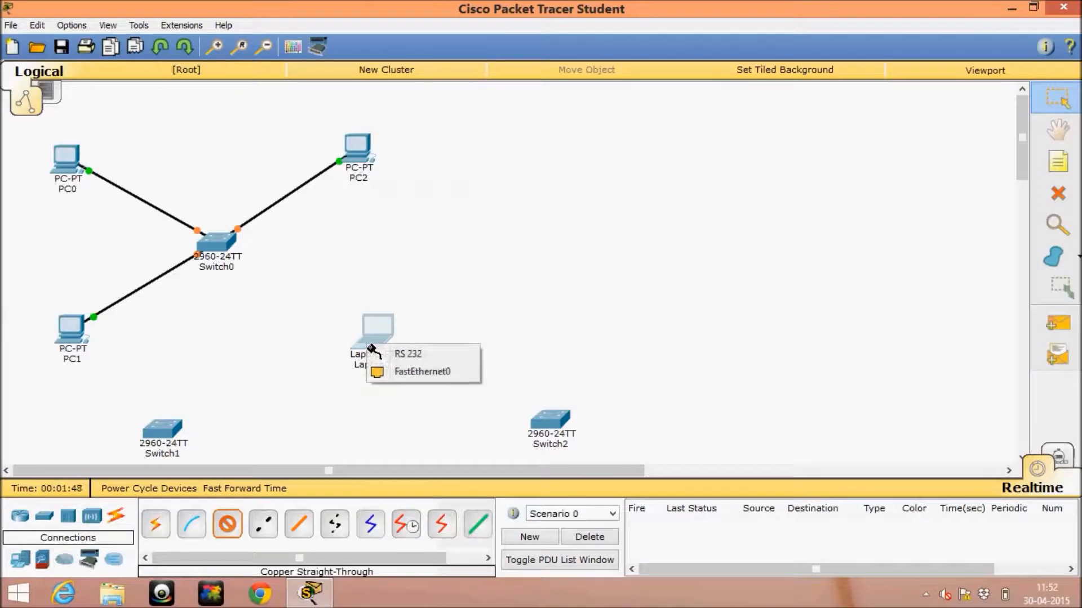
left_click(393, 373)
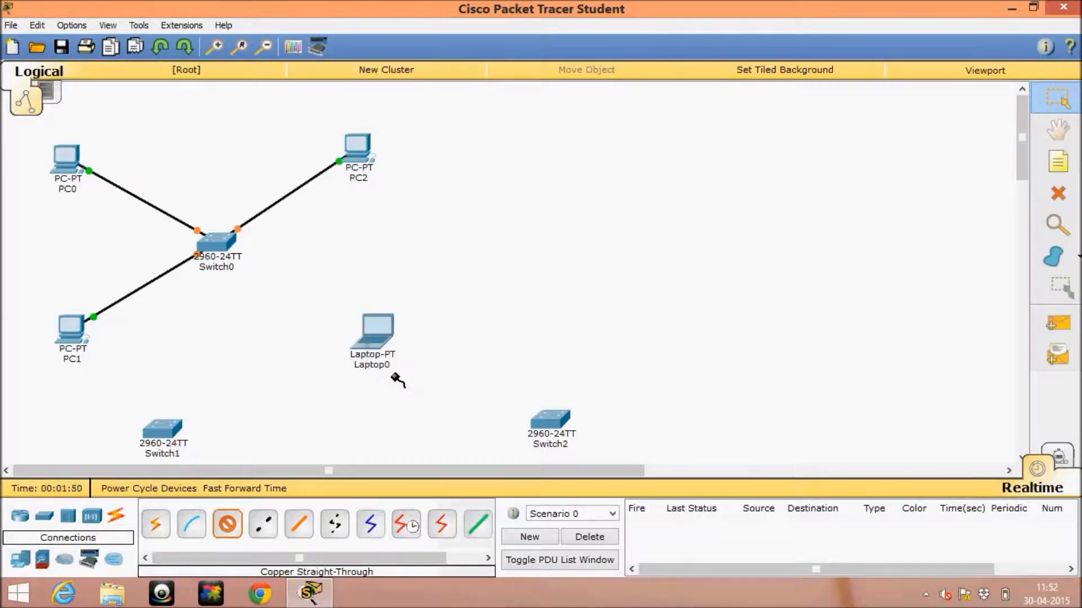
left_click(218, 247)
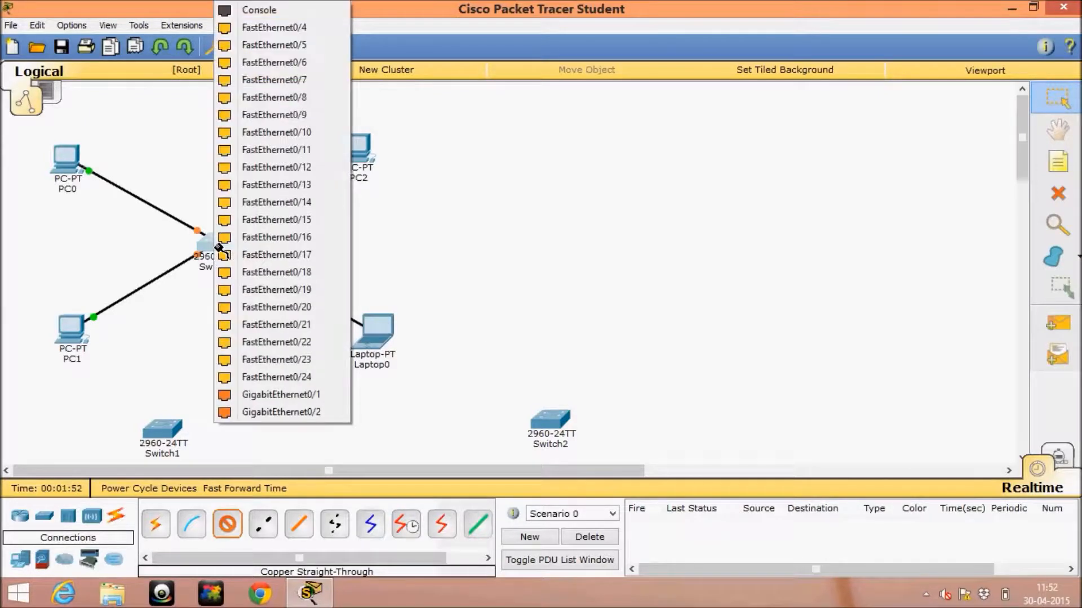
left_click(269, 32)
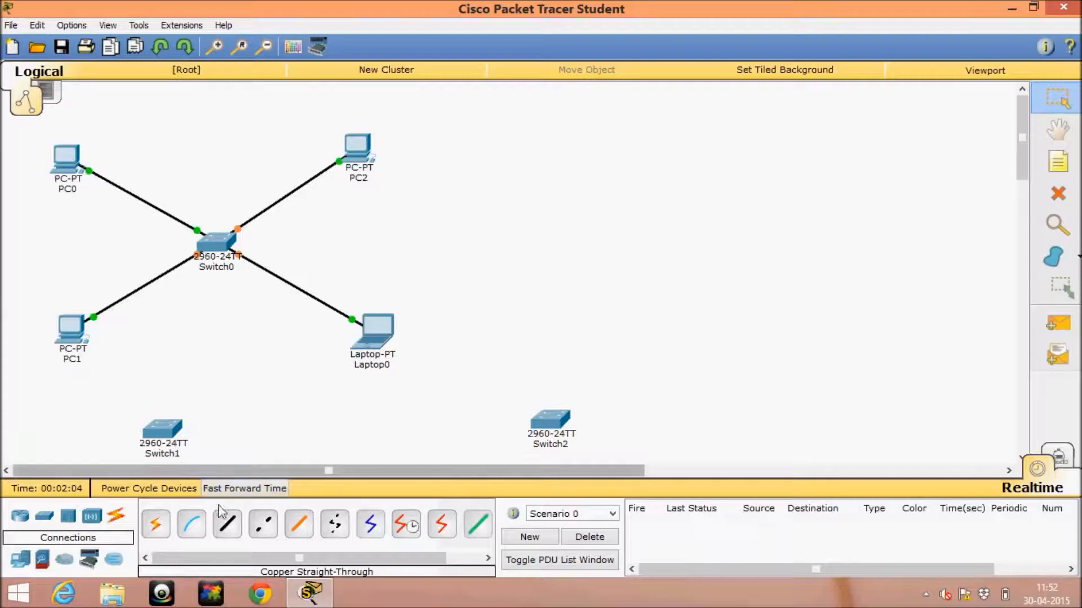
Step: Connect PC0's RS 232 port to Switch0's Console port with a console cable
left_click(192, 526)
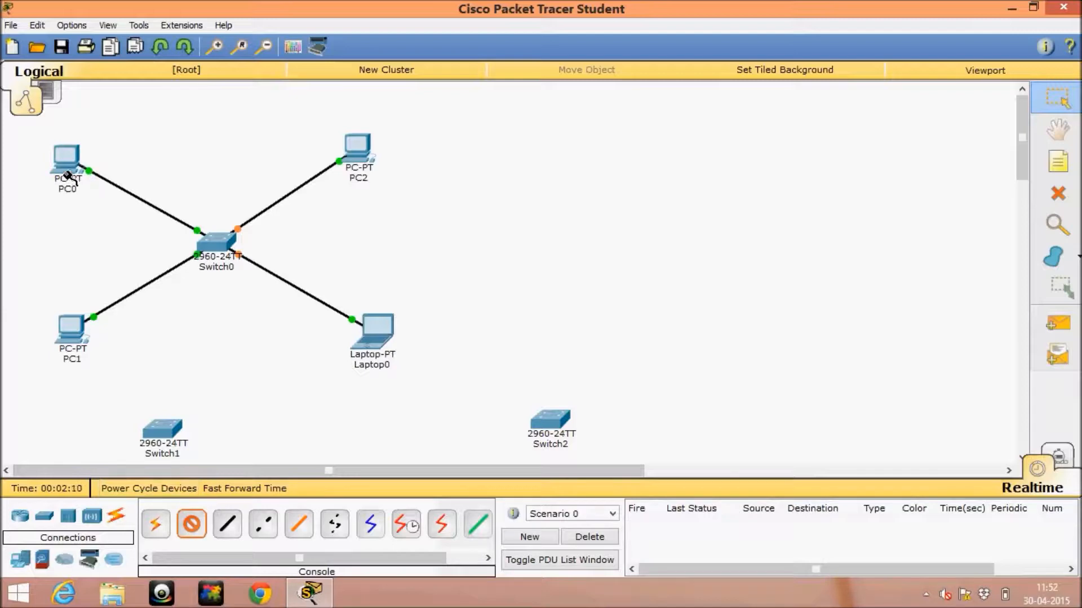
mouse_move(72, 164)
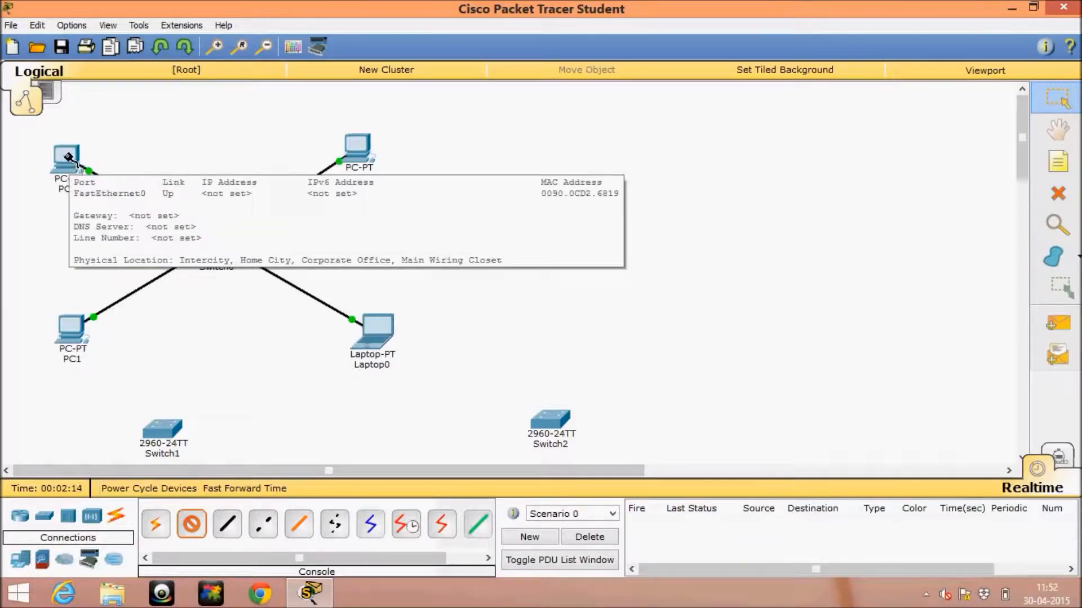
left_click(76, 163)
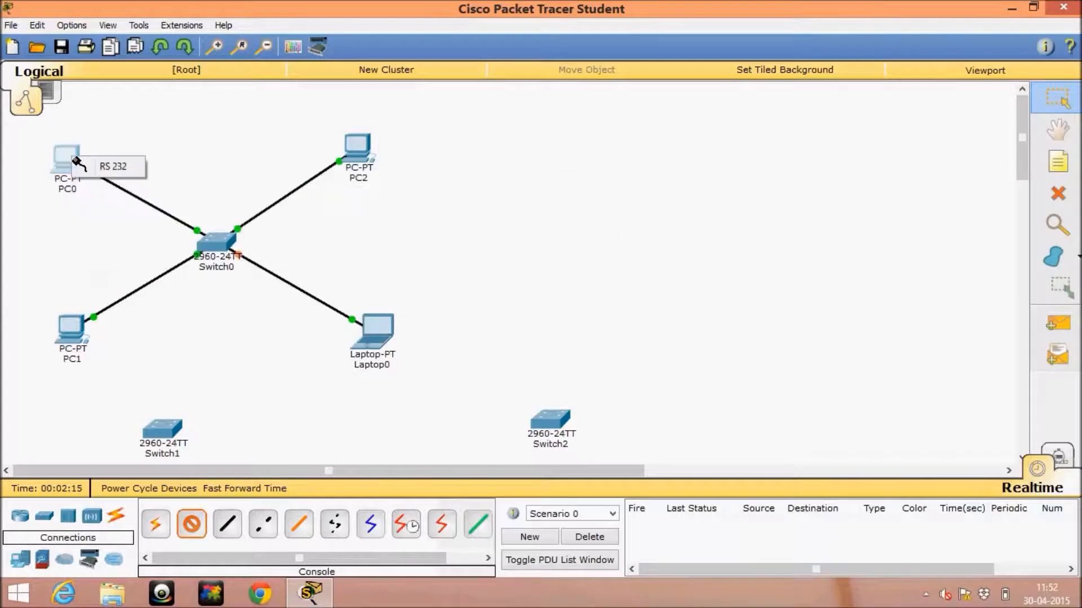
left_click(108, 168)
left_click(213, 241)
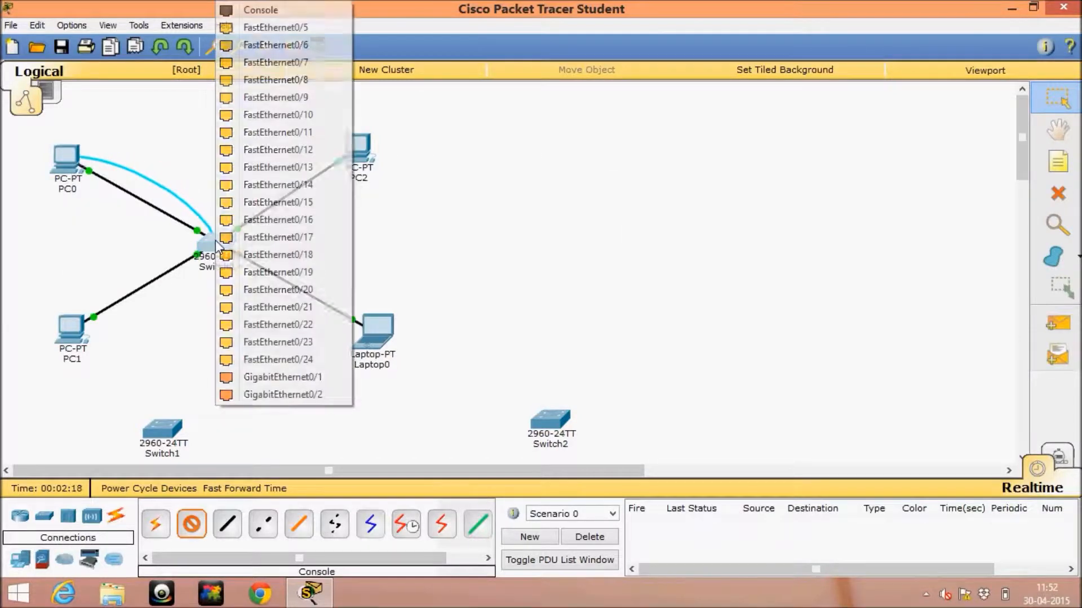
left_click(262, 12)
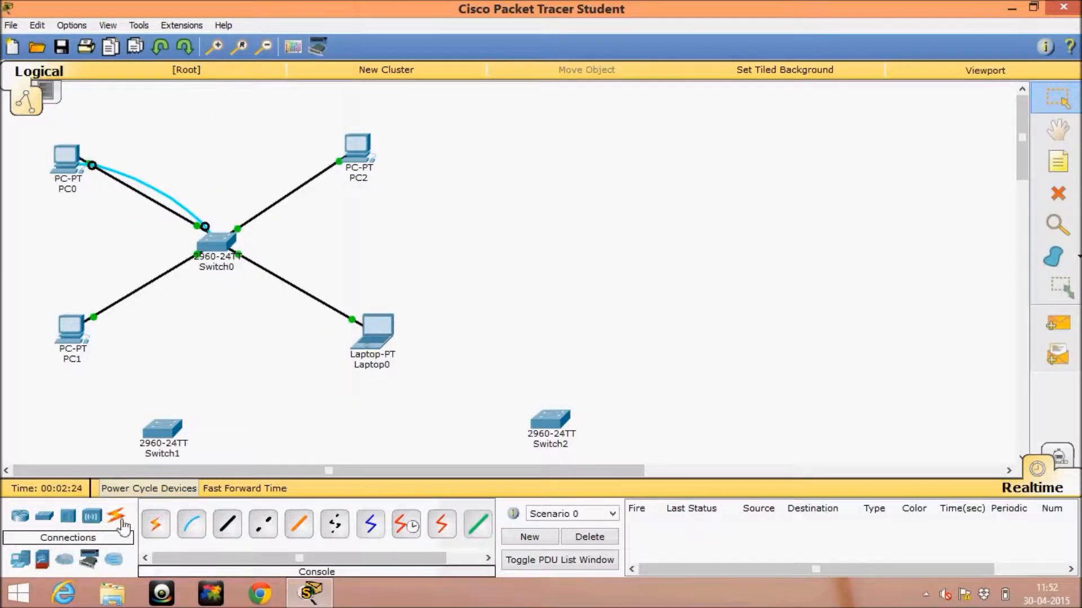
Step: Connect PC1's RS 232 port to Switch1's Console port with a console cable
left_click(191, 526)
left_click(77, 332)
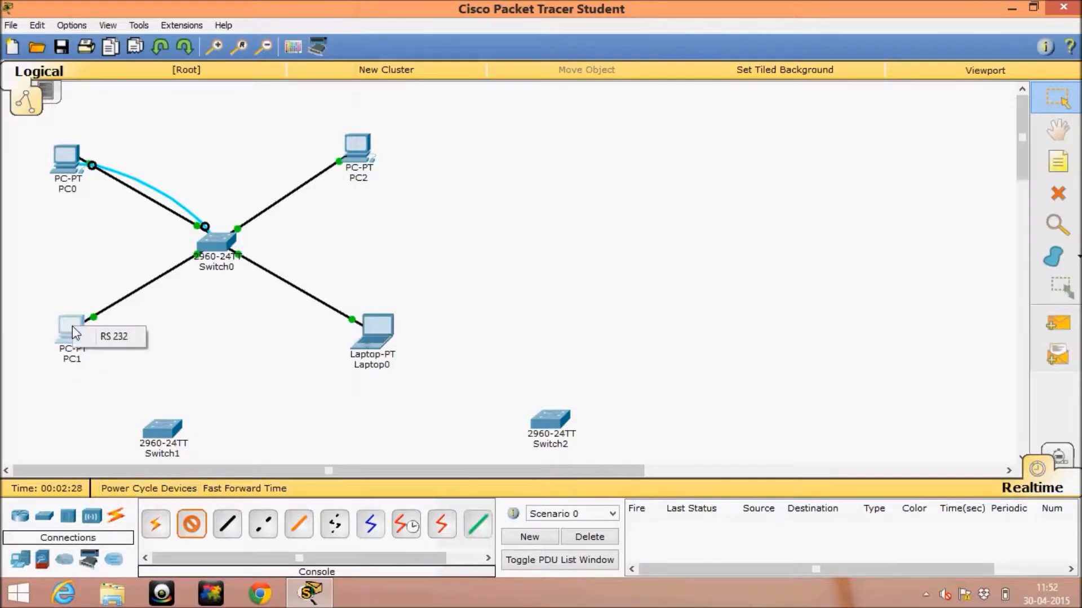
left_click(105, 334)
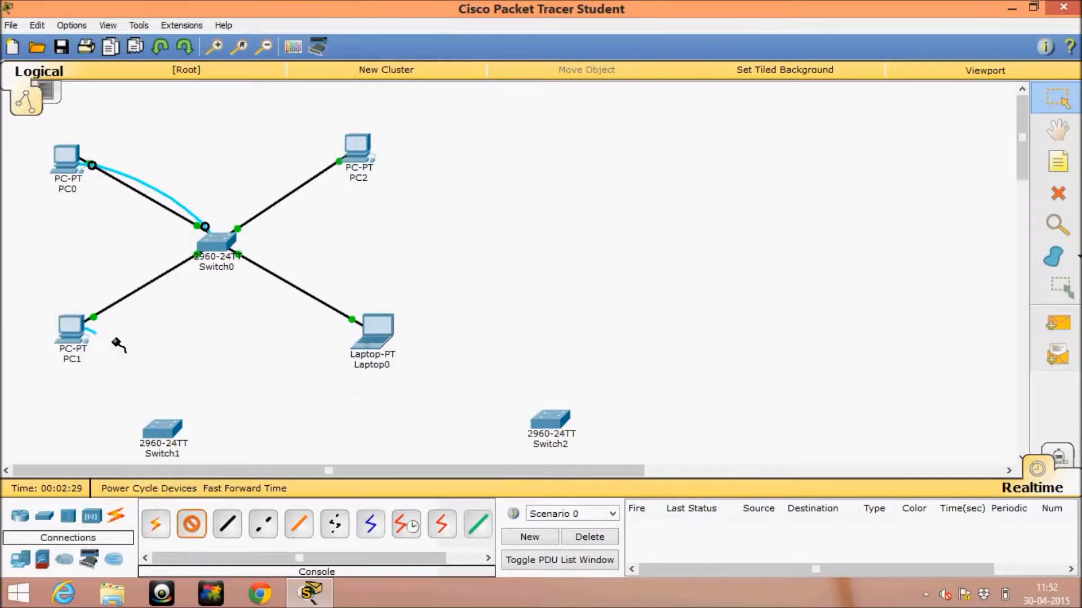
left_click(169, 434)
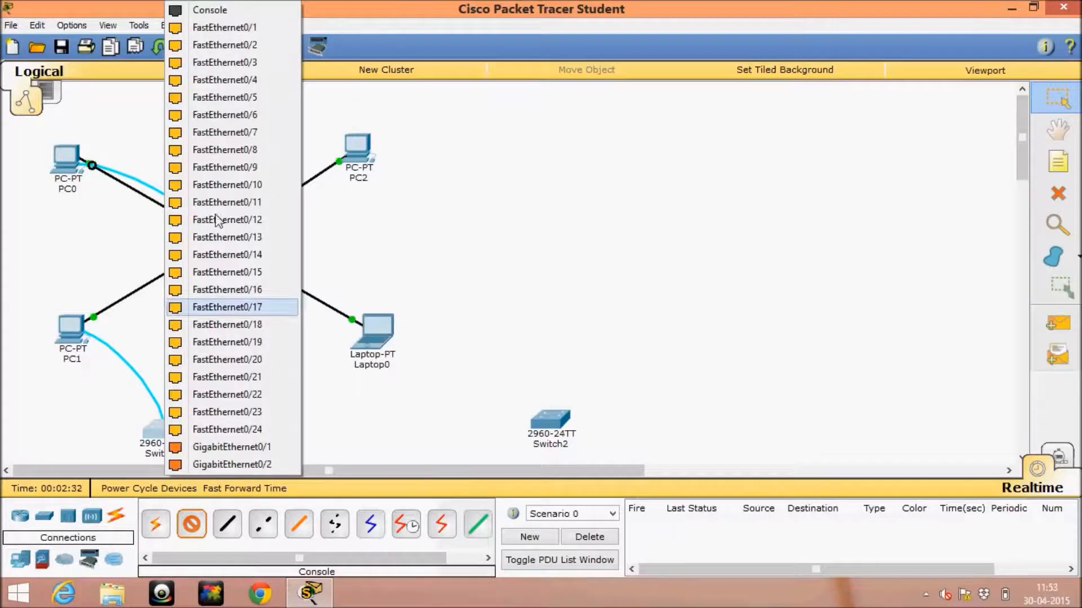
left_click(244, 9)
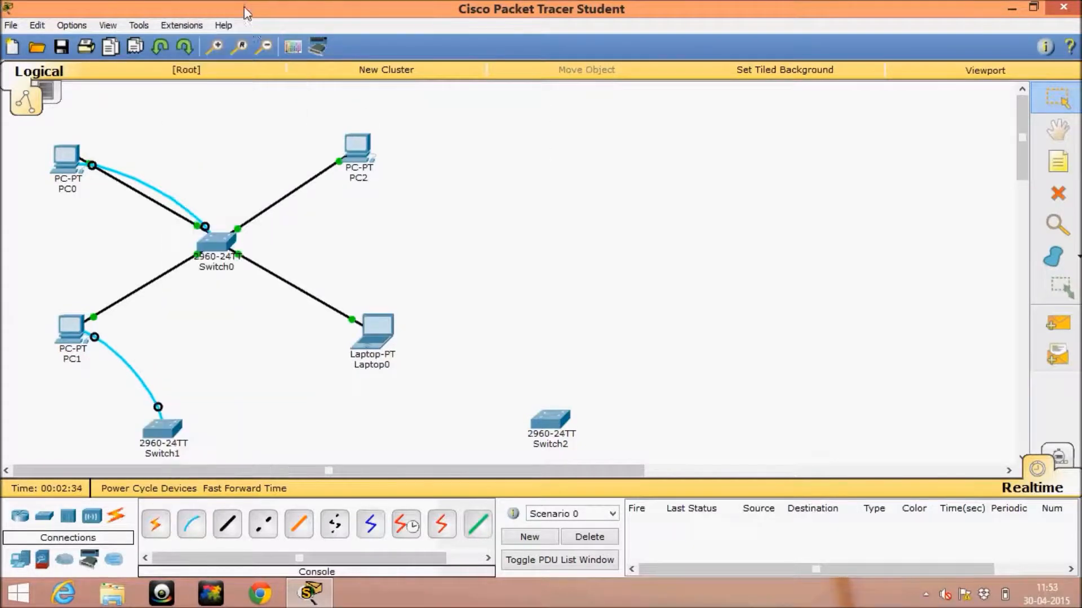
Step: Connect Laptop0's RS 232 port to Switch2's Console port with a console cable
left_click(191, 524)
left_click(376, 324)
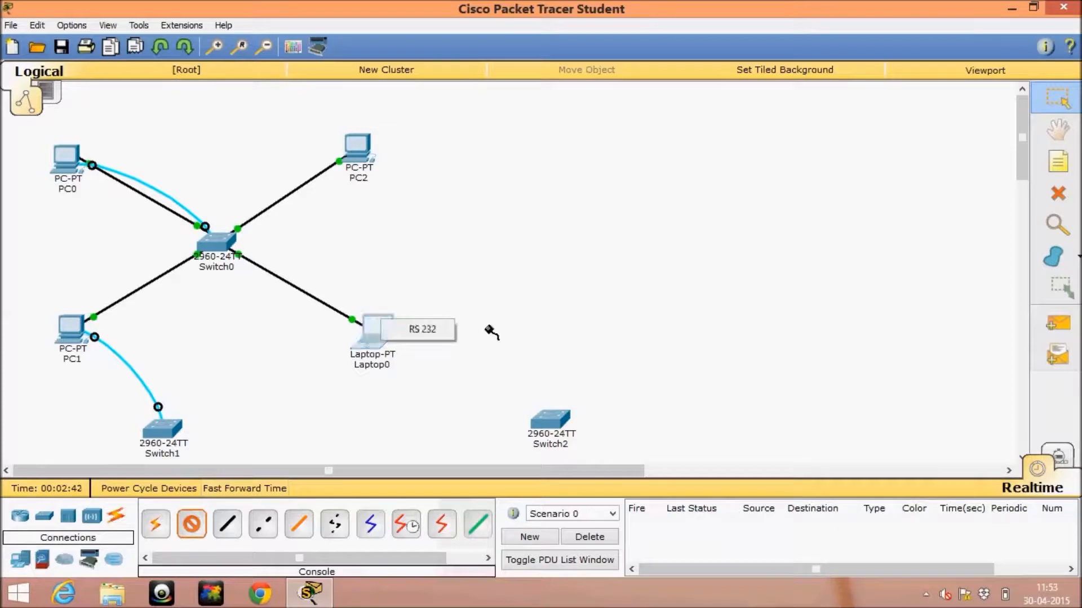
left_click(449, 336)
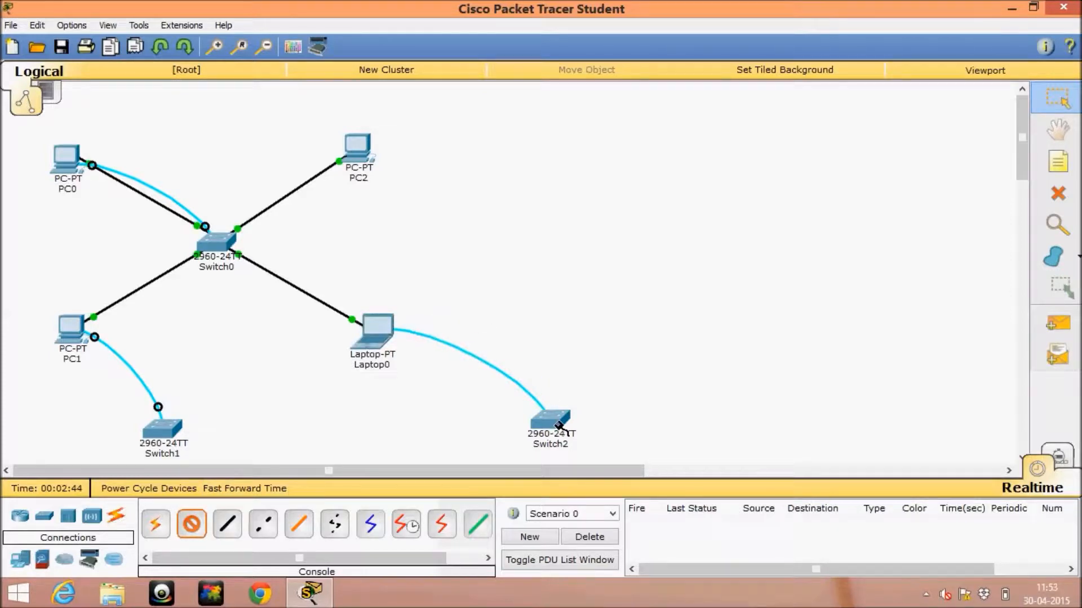
left_click(558, 426)
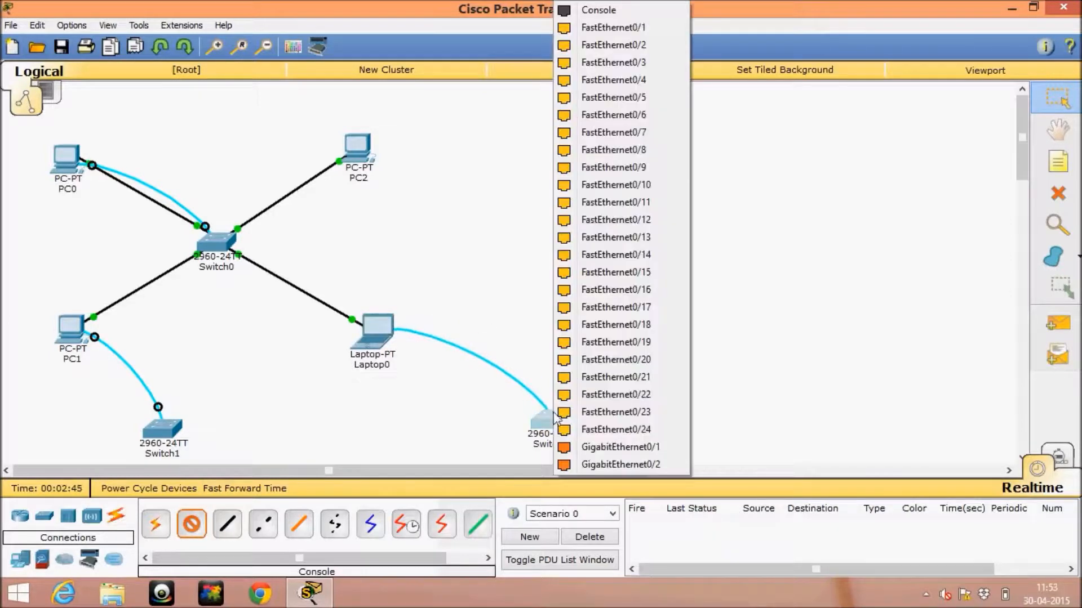
left_click(589, 10)
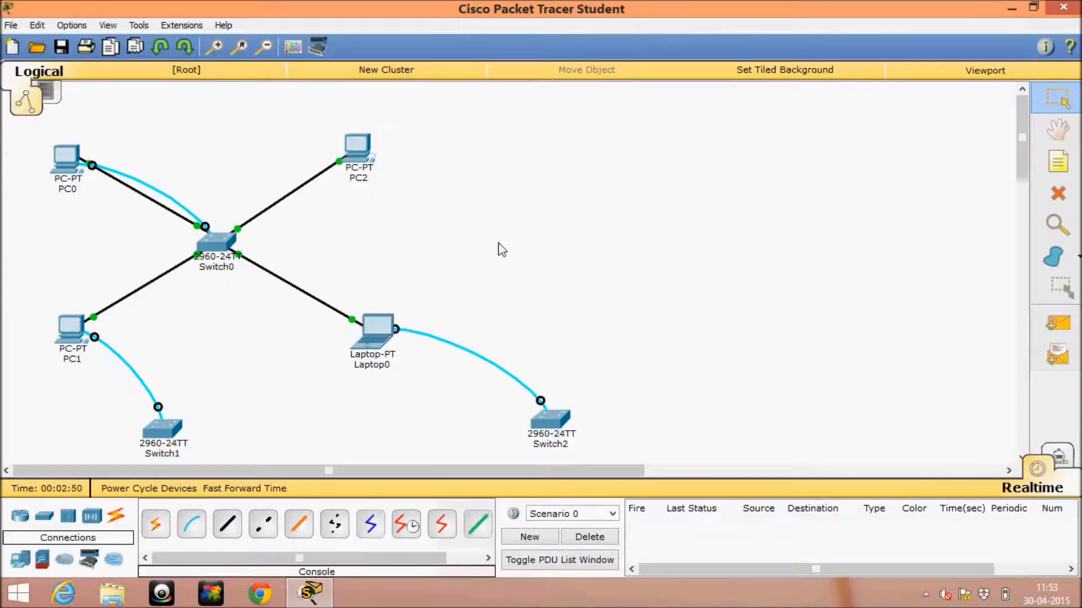
Step: Rename PC0 as 192.168.1.1 and copy the new label text for reuse
left_click(70, 193)
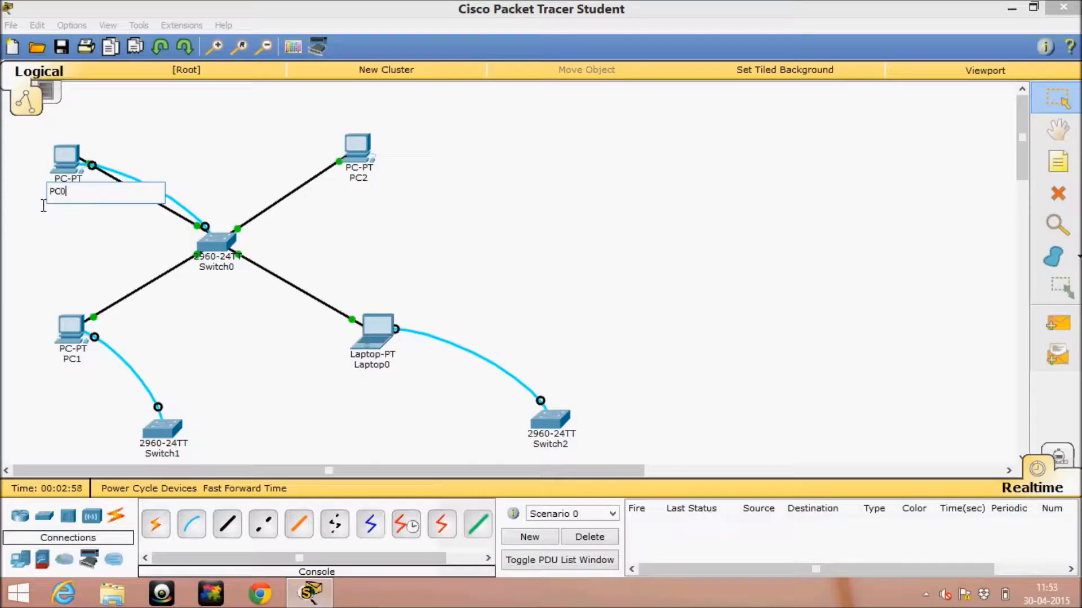
key("BackSpace")
key("BackSpace")
key("BackSpace")
type("192.168.1.1.")
key("BackSpace")
left_click_drag(104, 202, 57, 202)
key("ctrl+c")
left_click(106, 242)
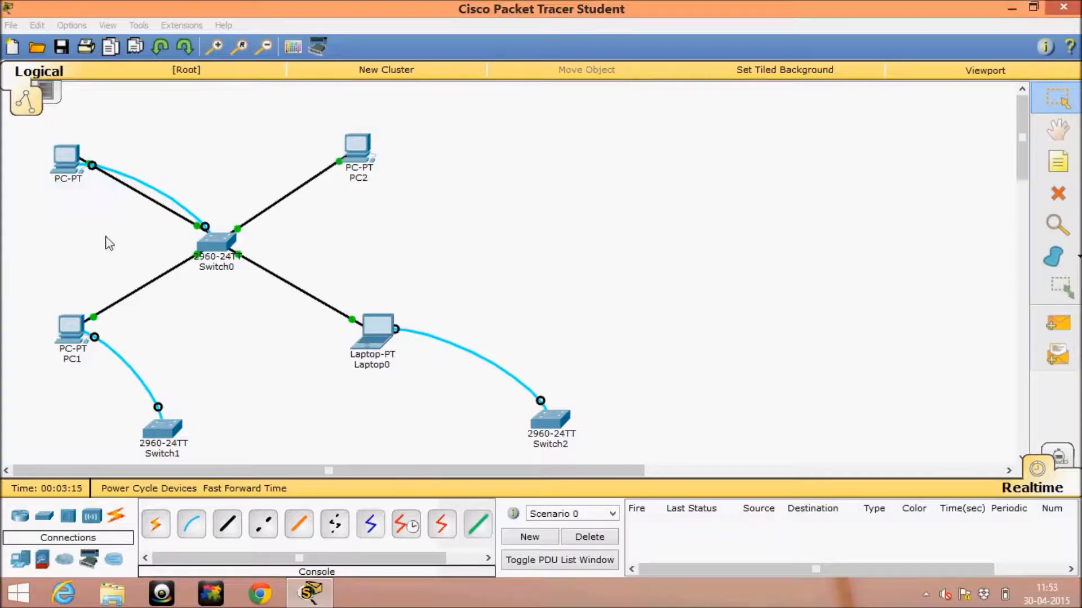
Step: Rename PC1 as 192.168.1.2
left_click(76, 364)
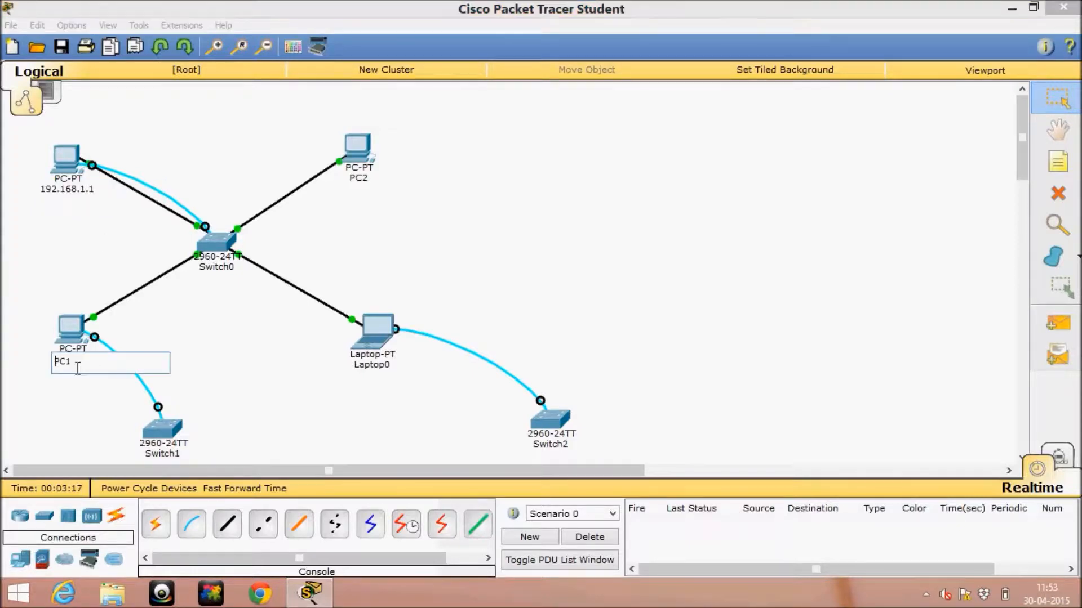
left_click_drag(78, 369, 61, 373)
key("ctrl+v")
type("2")
Step: Rename PC2 as 192.168.1.3
left_click(367, 179)
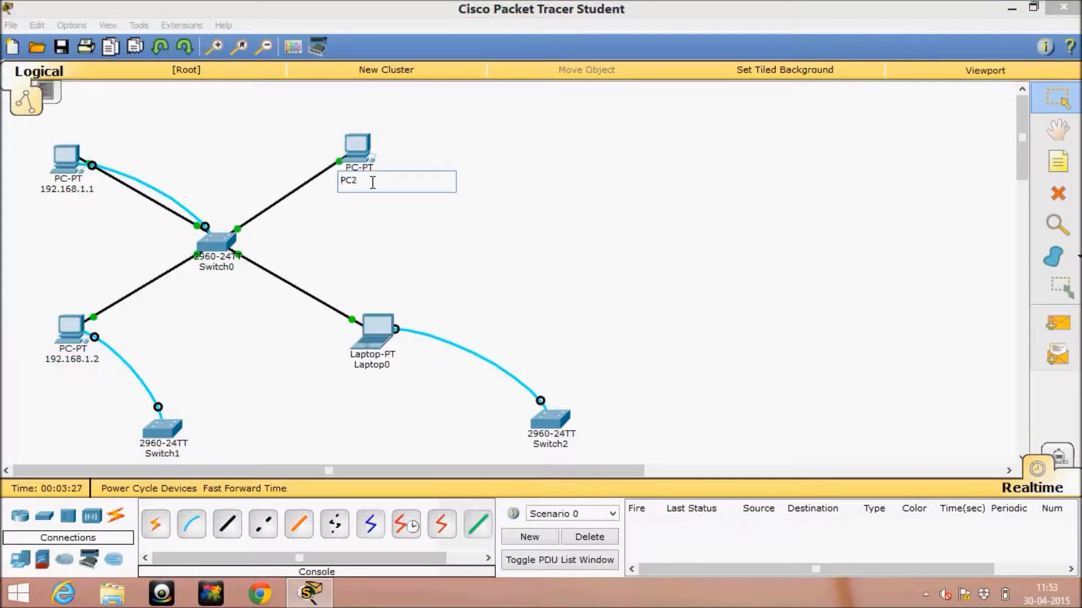
key("BackSpace")
key("BackSpace")
key("BackSpace")
type("192.168.1.1")
key("BackSpace")
type("3")
Step: Rename Laptop0 as 192.168.1.4
left_click(370, 367)
left_click(370, 367)
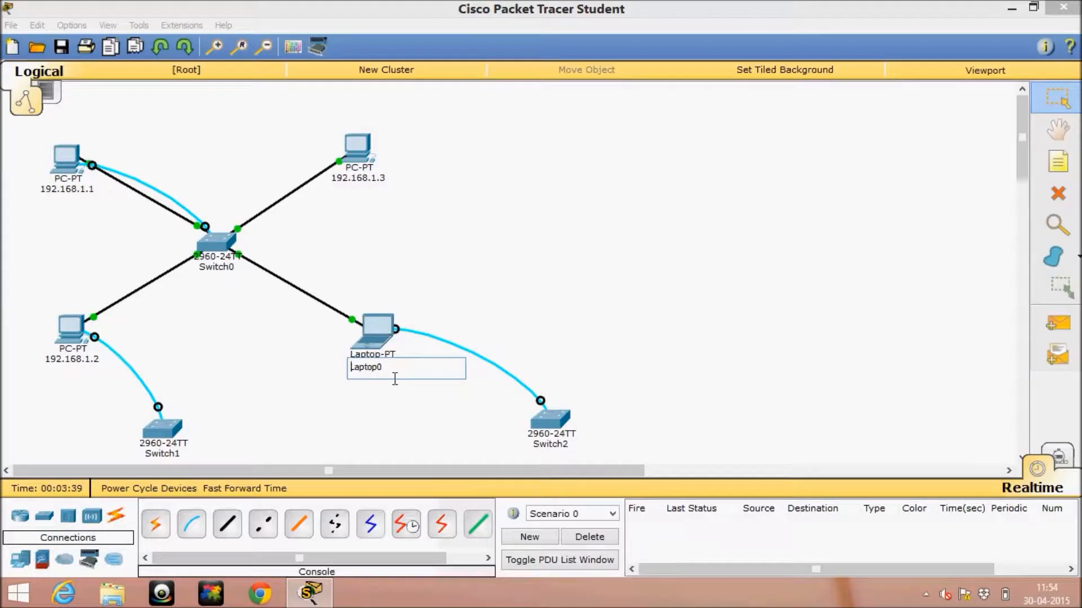
left_click_drag(395, 379, 345, 376)
key("ctrl+v")
key("BackSpace")
type("4")
left_click(479, 257)
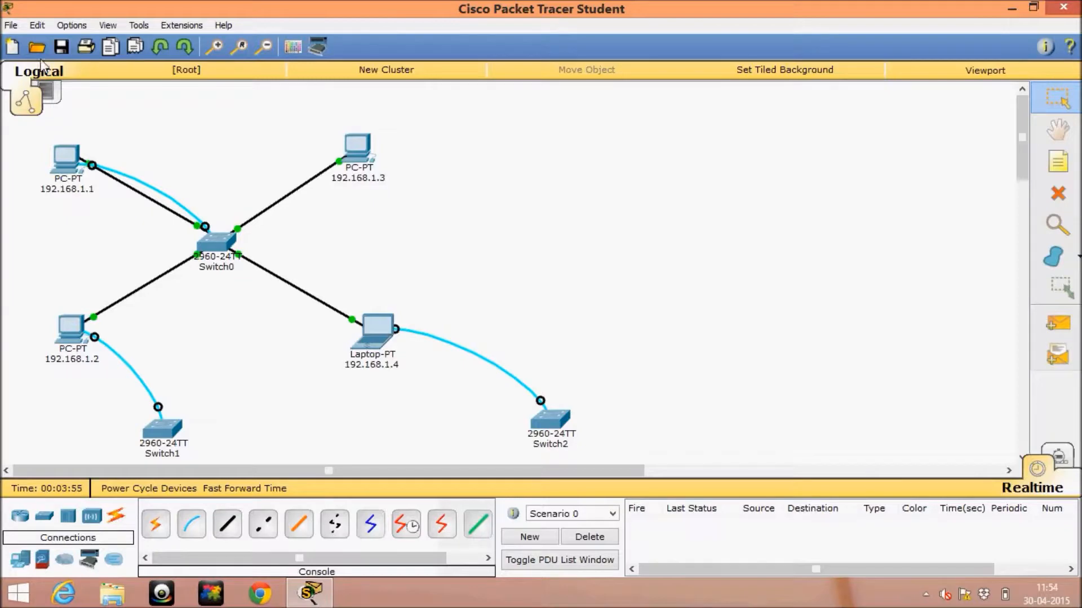
Step: Give the PC labelled 192.168.1.1 the static IP address 192.168.1.1 with subnet mask 255.255.255.0
mouse_move(73, 179)
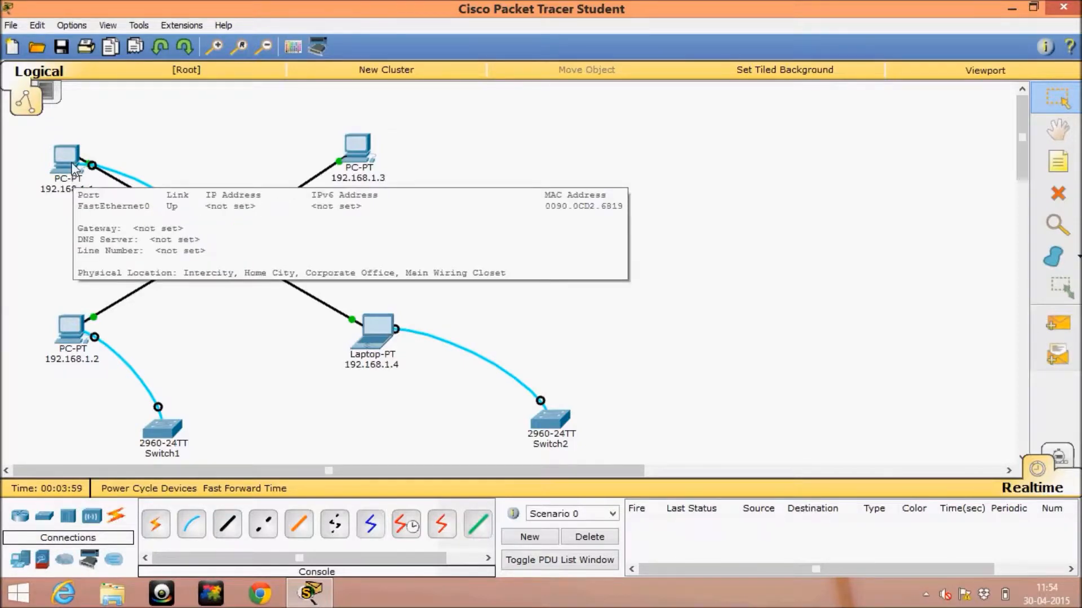
left_click(73, 178)
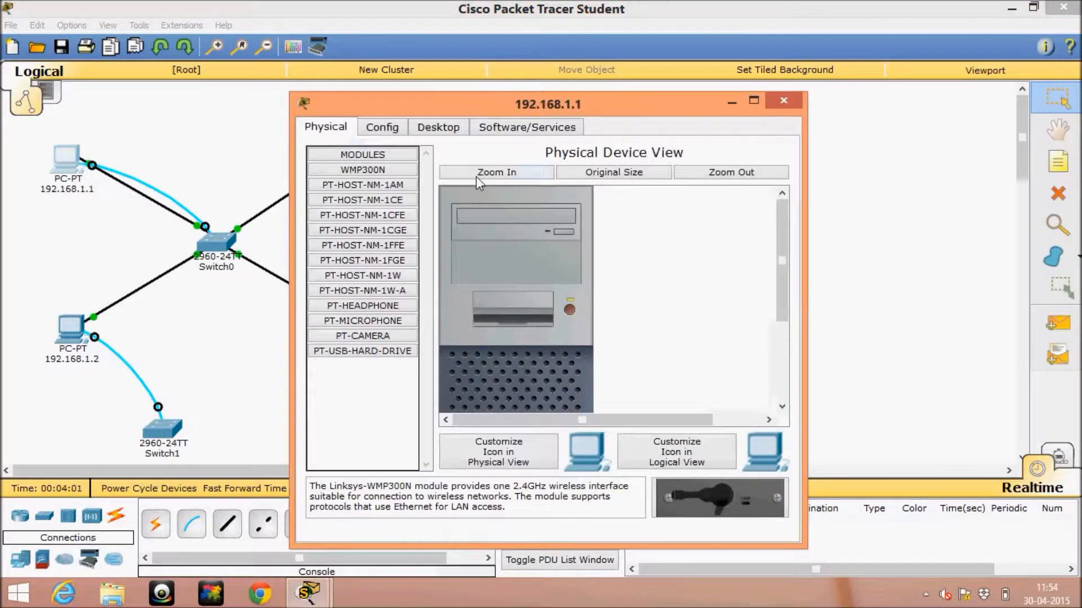
left_click(438, 128)
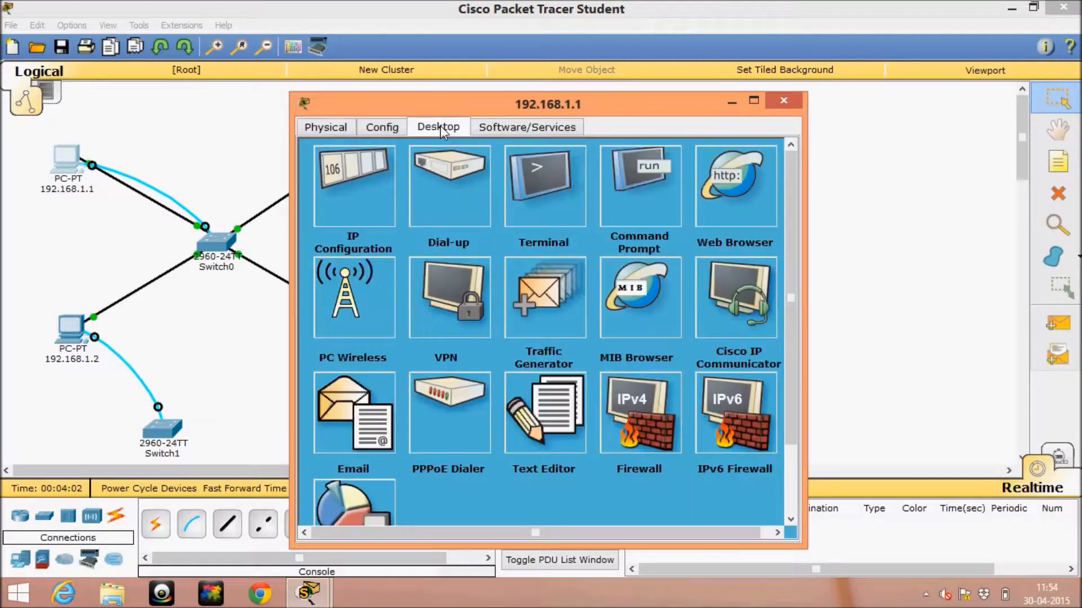
left_click(364, 215)
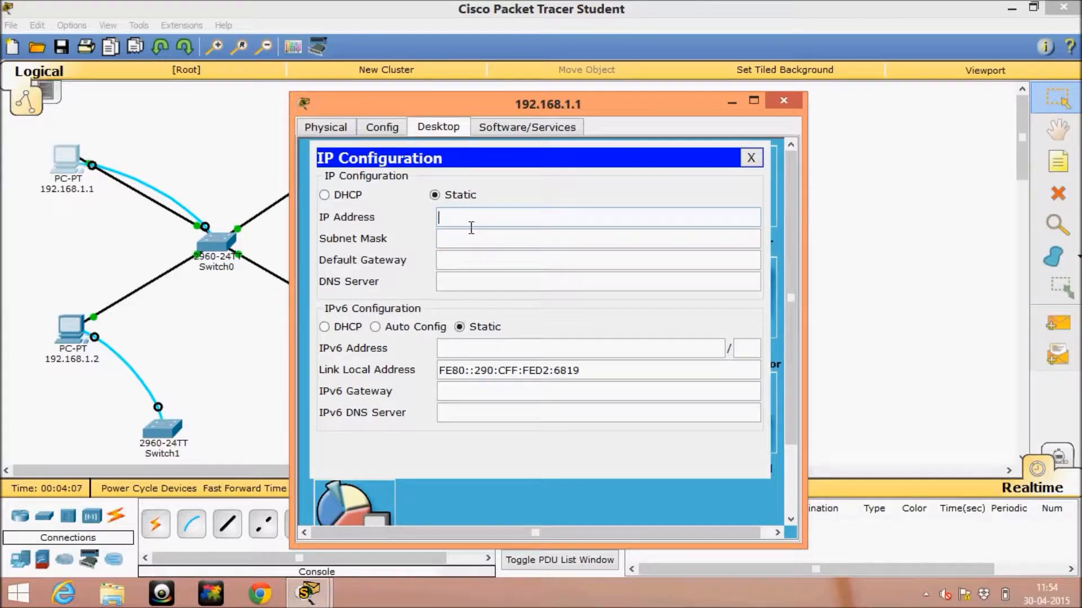
type("1")
key("BackSpace")
type("192.168.1.1")
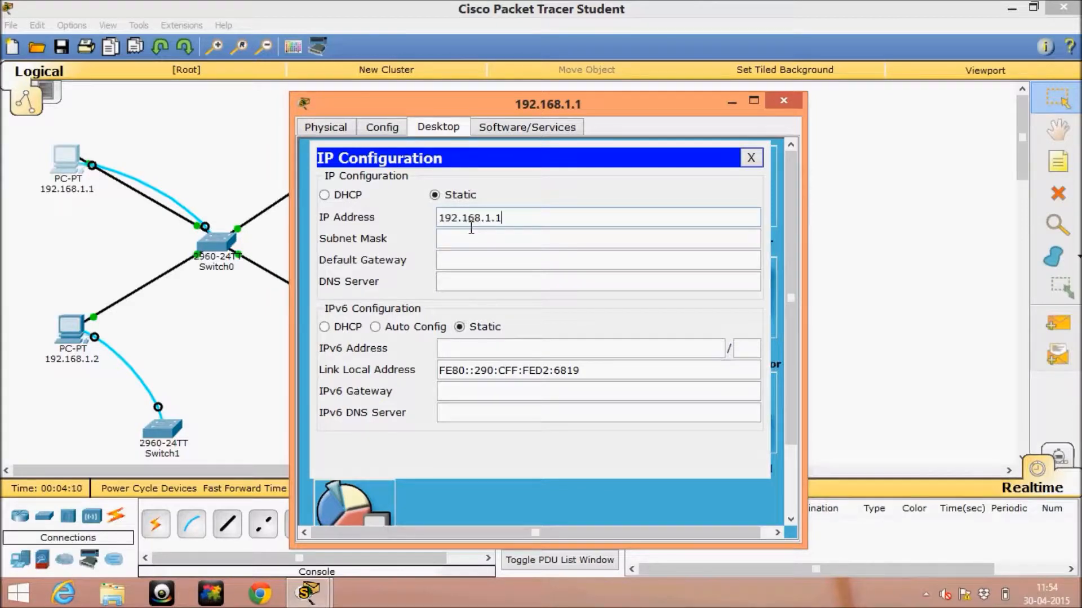
left_click(502, 249)
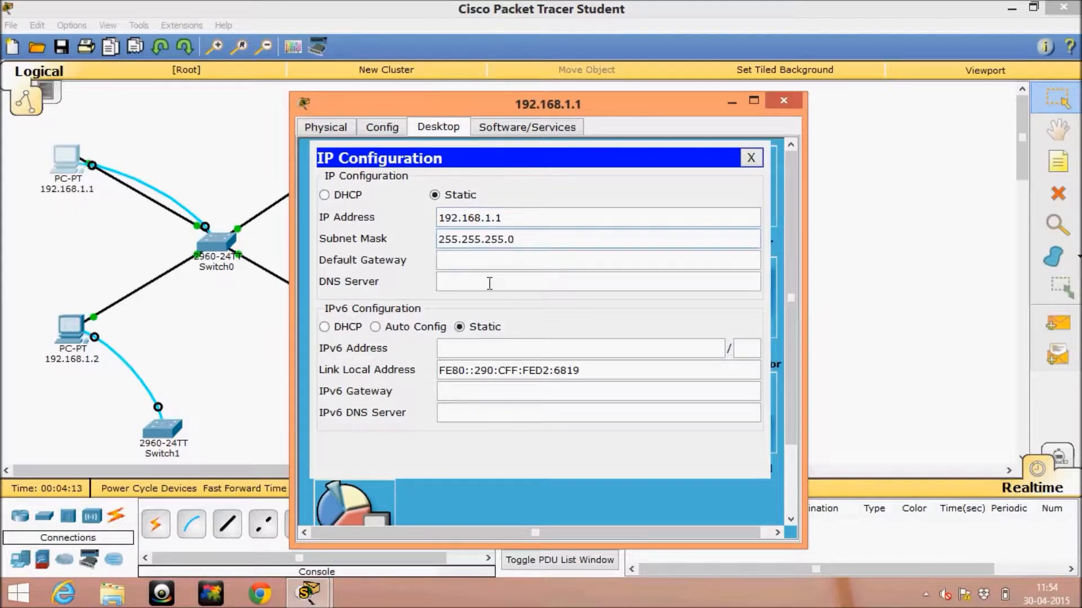
Step: Set the default gateway of PC 192.168.1.1 to 192.168.2.1 and close its device window
left_click(503, 266)
type("192.1")
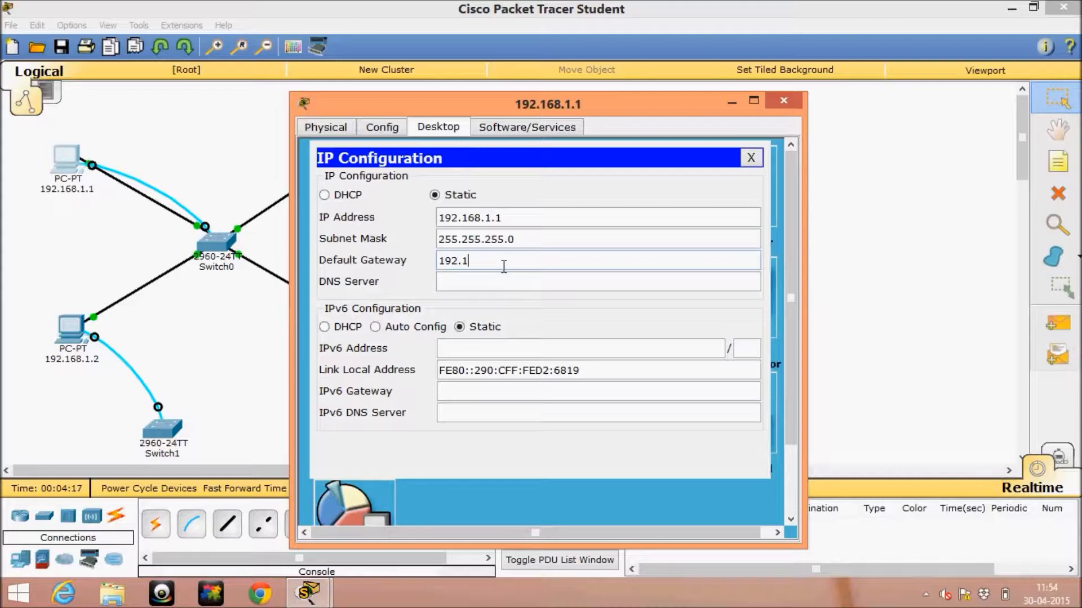
type(".")
key("BackSpace")
type("68.2.1")
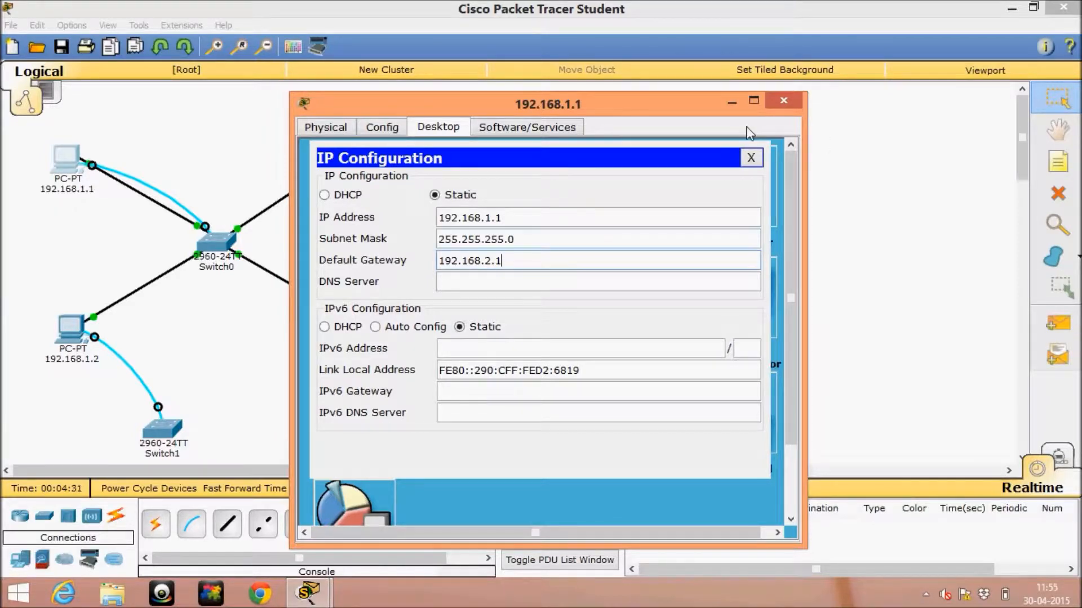
left_click(795, 101)
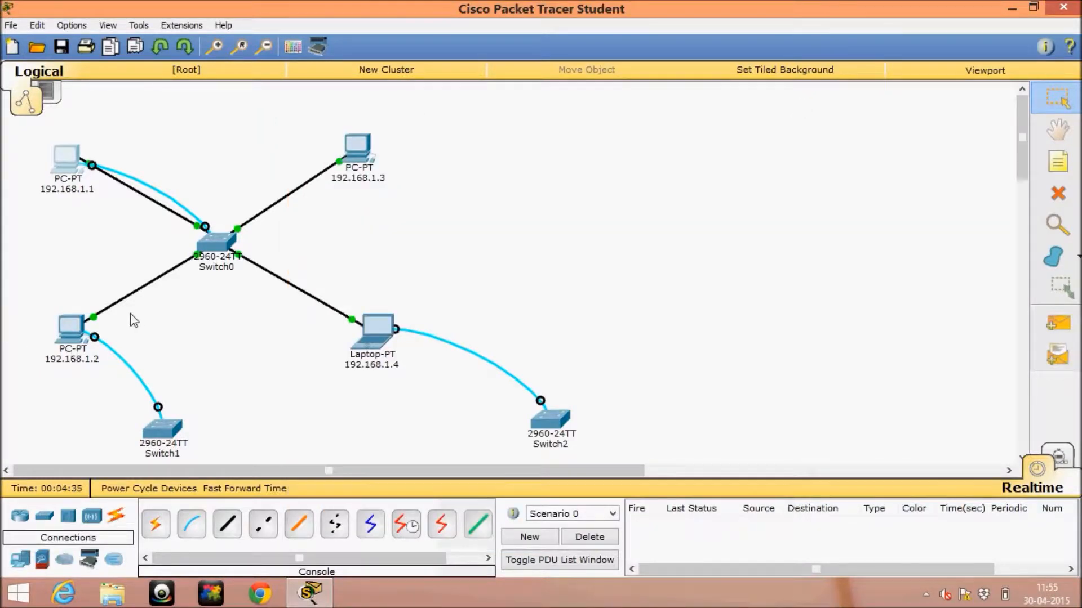
Step: Give the PC labelled 192.168.1.2 the static IP address 192.168.1.2 with subnet mask 255.255.255.0
left_click(69, 333)
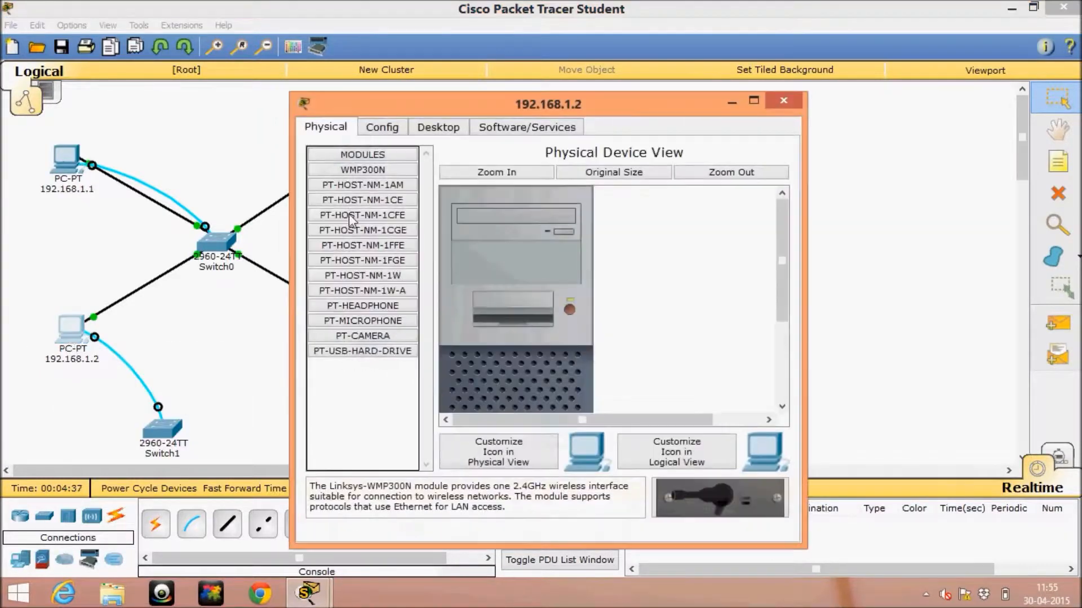
left_click(438, 128)
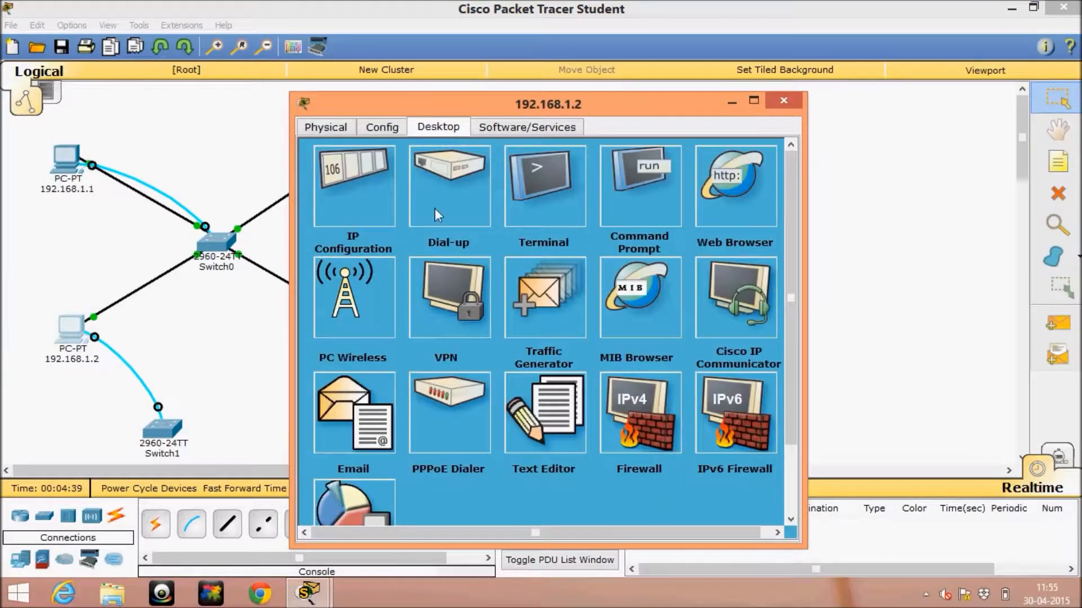
left_click(356, 224)
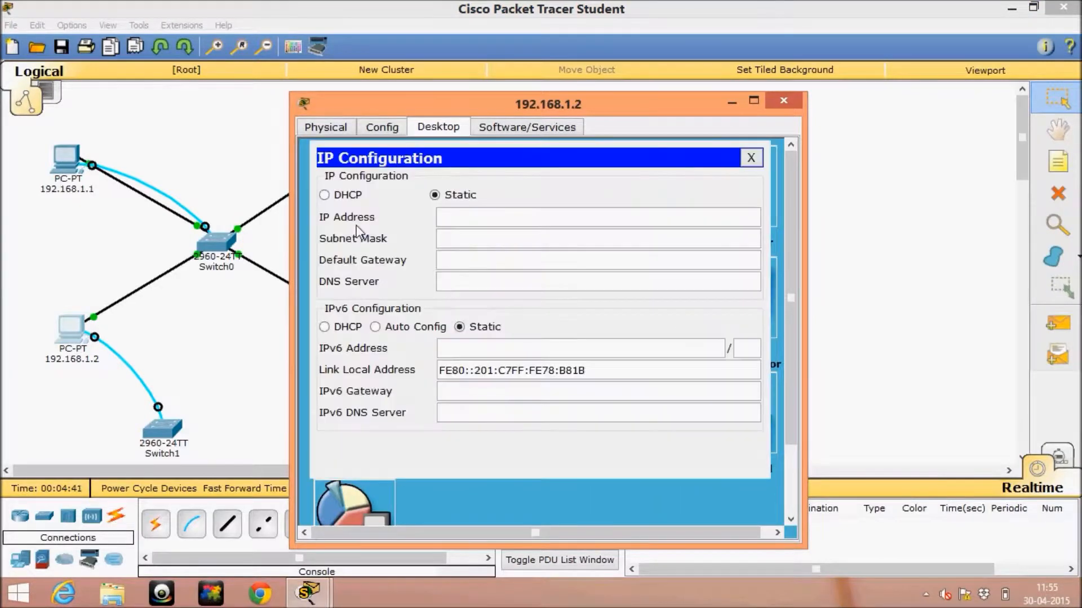
type("192.168.1.1")
key("BackSpace")
type("2")
left_click(498, 242)
Step: Set the default gateway of PC 192.168.1.2 to 192.168.2.1 and close its device window
left_click(488, 270)
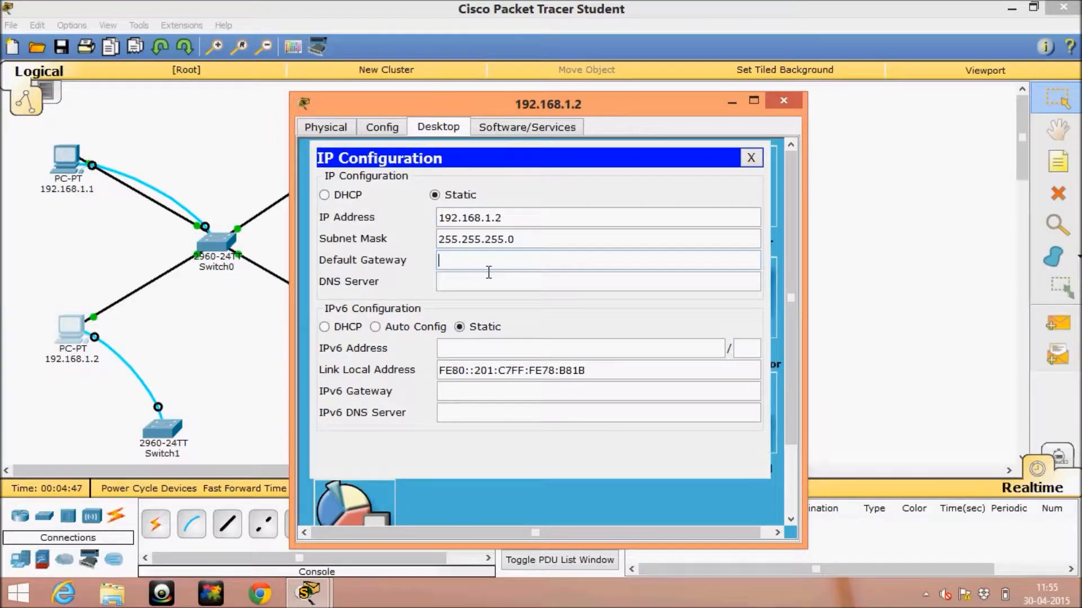
type("192.168.1.1")
key("BackSpace")
key("BackSpace")
key("BackSpace")
type("2.1")
left_click(749, 163)
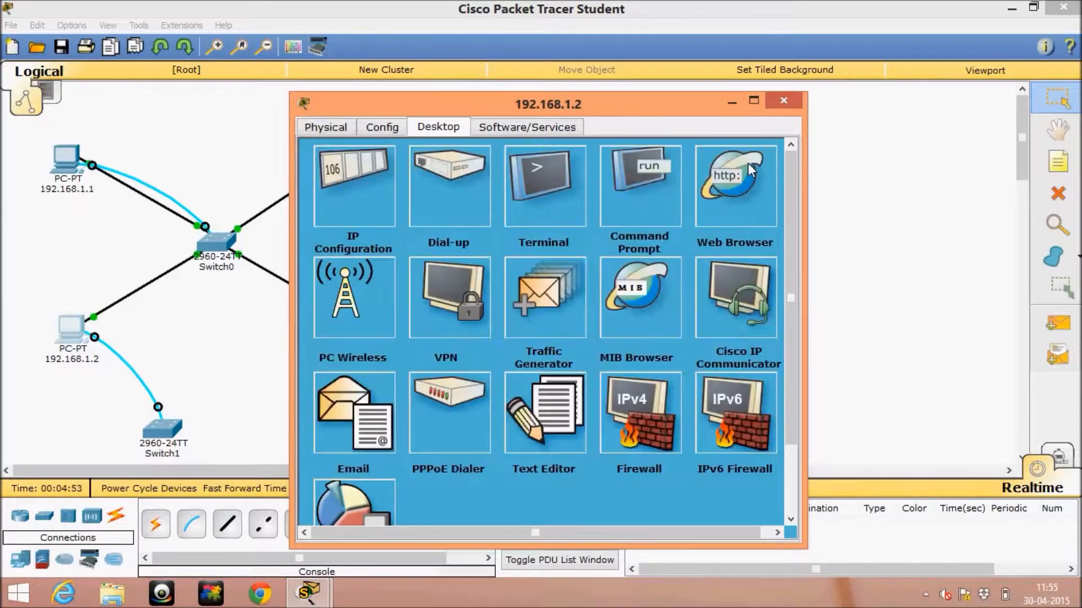
left_click(783, 100)
Step: Give the PC labelled 192.168.1.3 the static IP address 192.168.1.3 with subnet mask 255.255.255.0
left_click(360, 147)
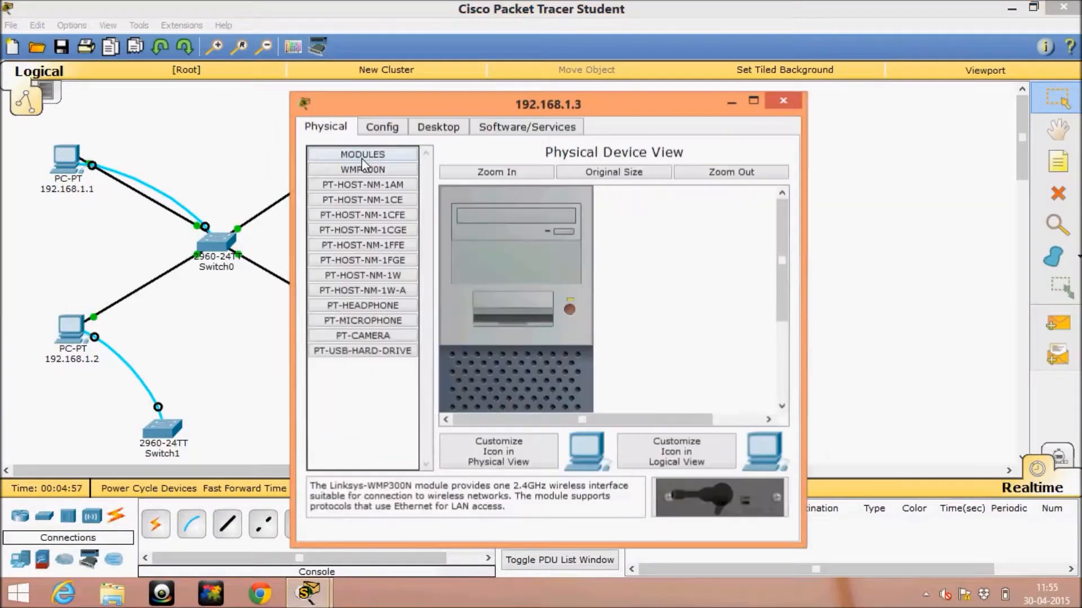
left_click(439, 128)
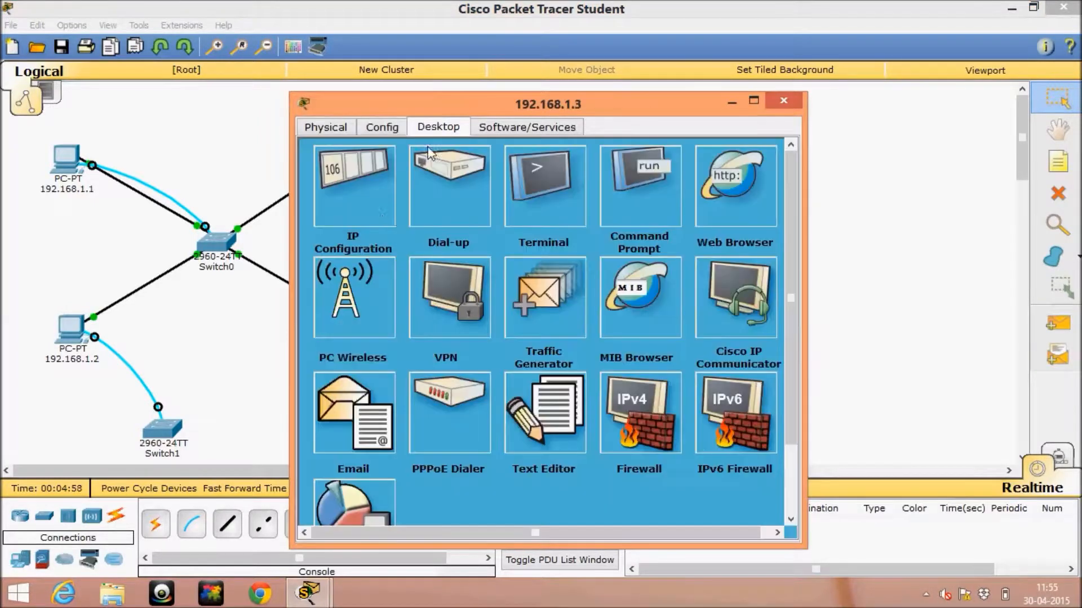
left_click(381, 214)
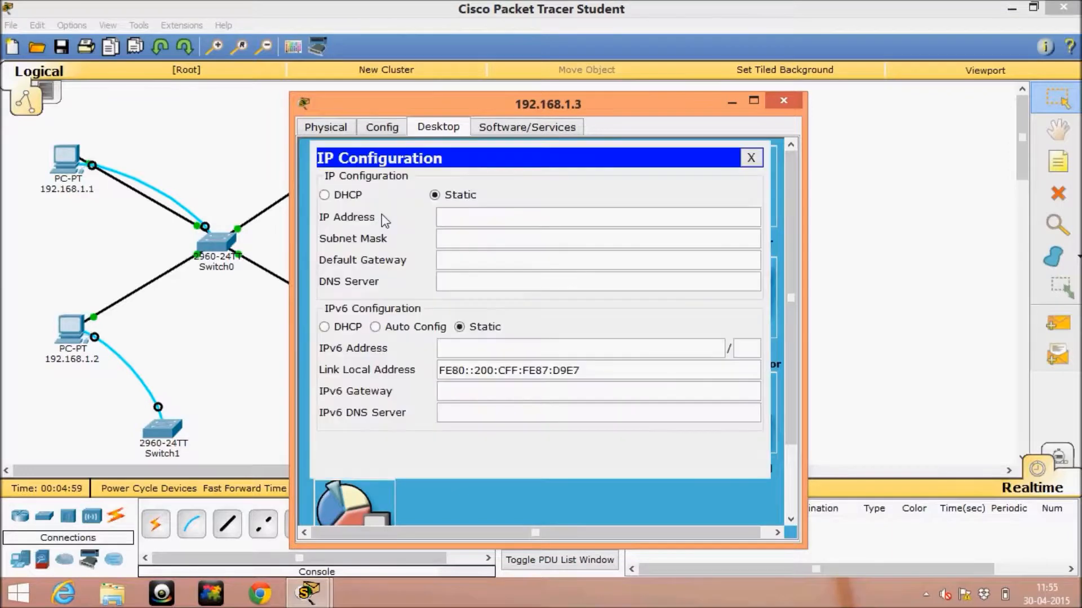
left_click(449, 225)
type("192.168.1.1")
key("BackSpace")
type("3")
left_click(470, 239)
Step: Set the default gateway of PC 192.168.1.3 to 192.168.2.1 and close its device window
left_click(469, 265)
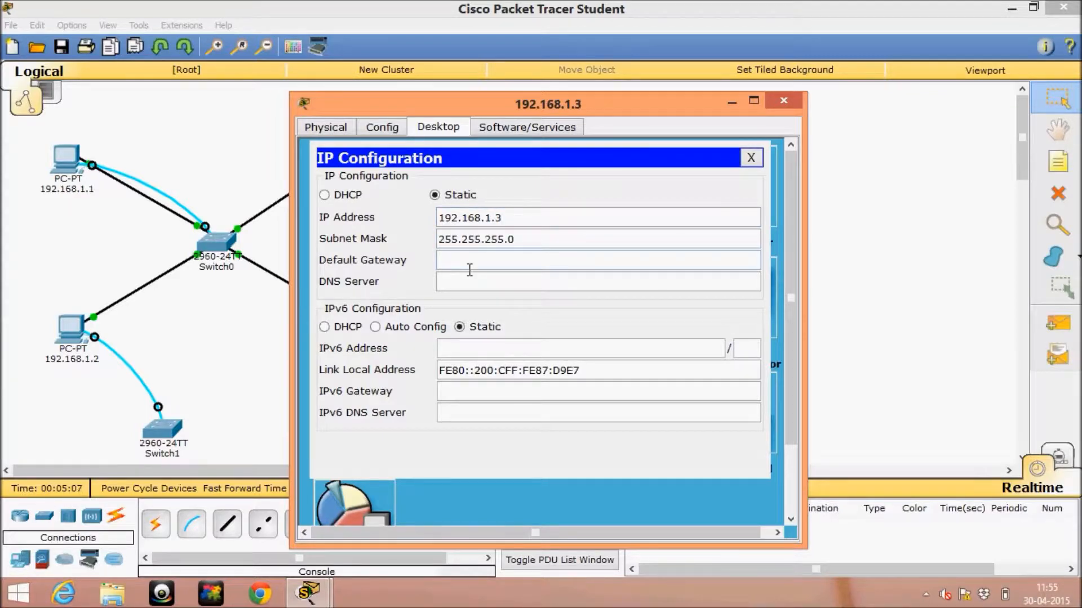
type("192.168.1.1")
key("BackSpace")
key("BackSpace")
key("BackSpace")
type("2.1")
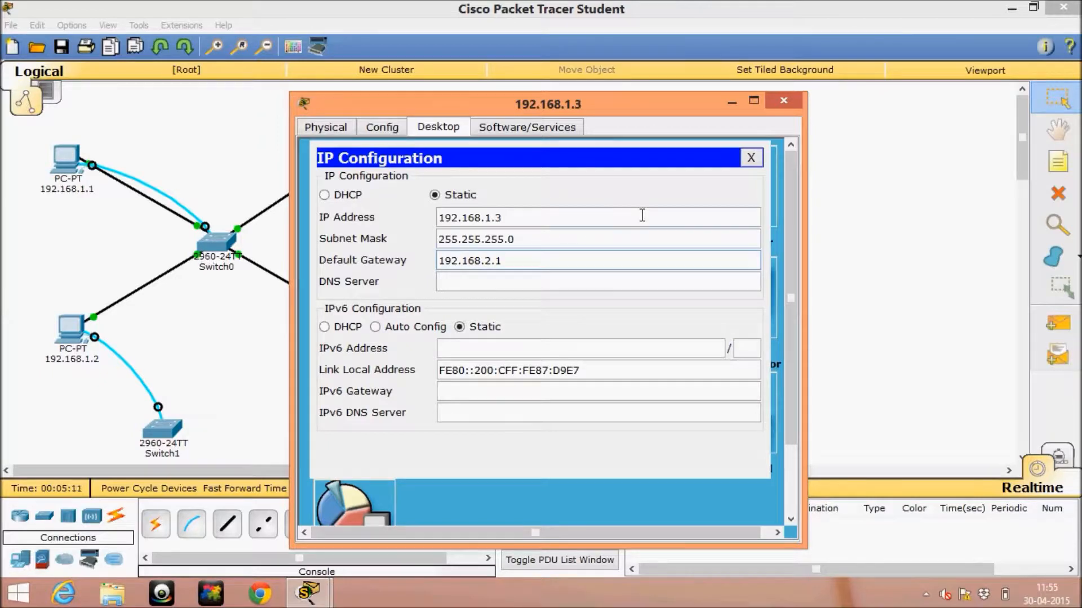
left_click(790, 107)
Step: Give the laptop labelled 192.168.1.4 the static IP address 192.168.1.4 with subnet mask 255.255.255.0
left_click(372, 323)
left_click(448, 129)
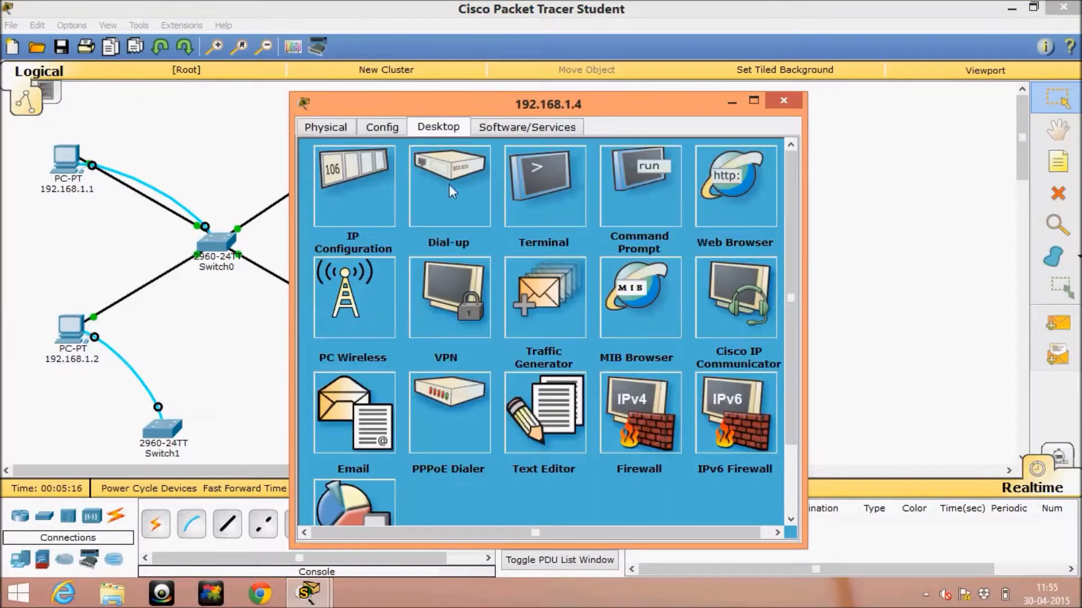
left_click(384, 182)
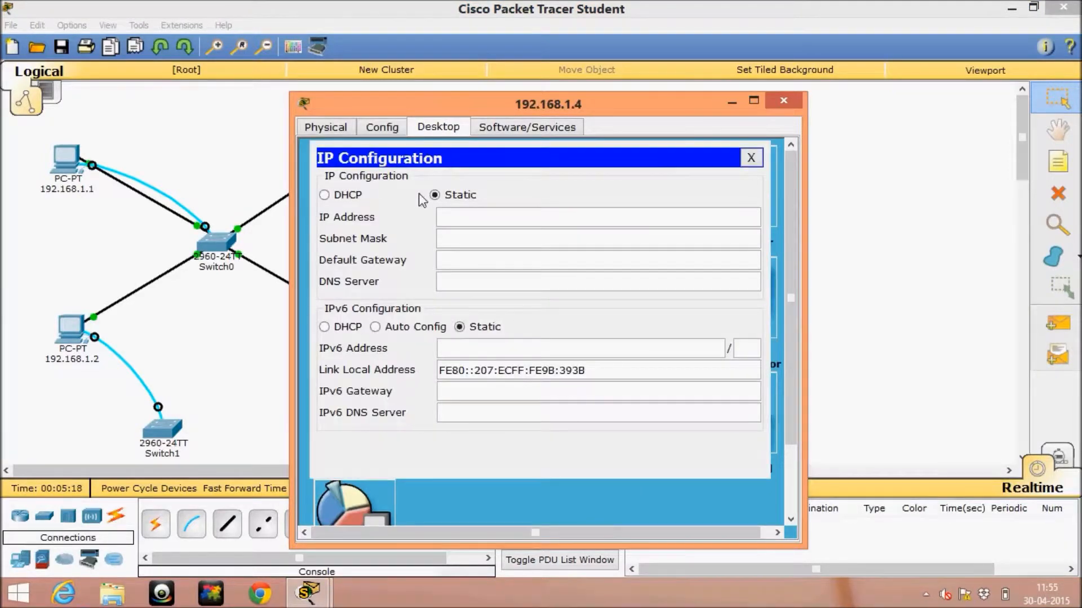
left_click(476, 224)
type("192.168.1.1")
key("BackSpace")
key("BackSpace")
type(".4")
left_click(468, 241)
Step: Set the laptop's default gateway to 192.168.2.1 and close its device window
key("Tab")
type("192.168.1.1")
key("BackSpace")
key("BackSpace")
key("BackSpace")
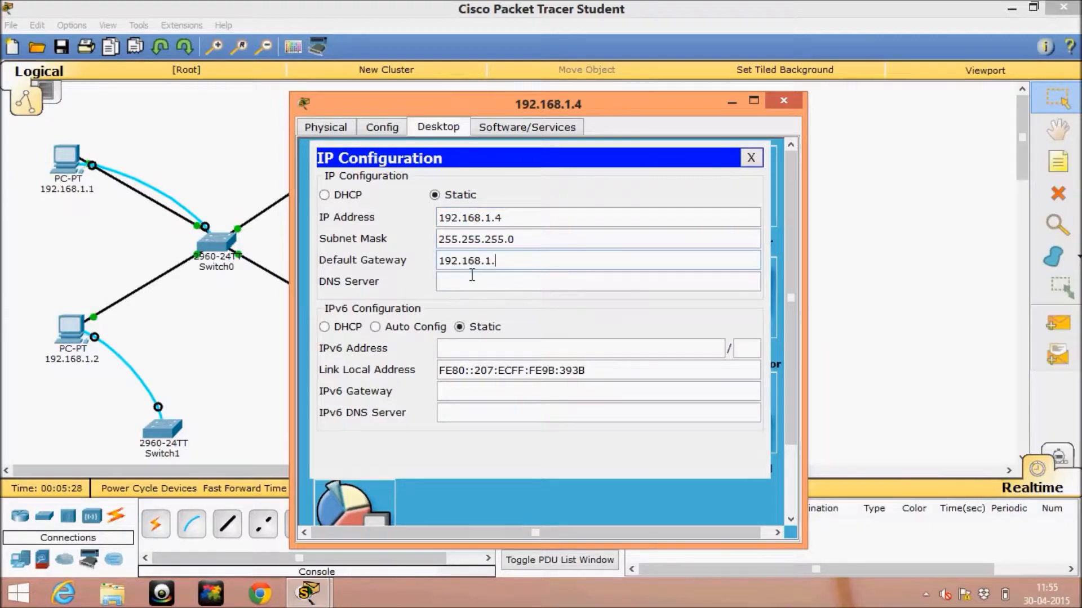
type("2.1")
left_click(783, 99)
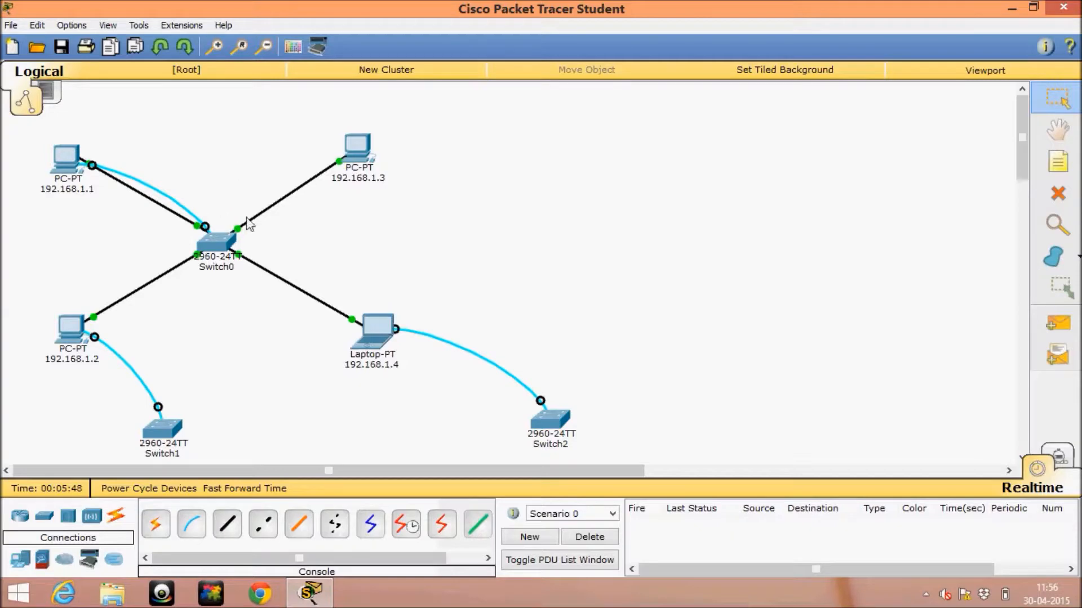
Step: Switch the workspace to Simulation mode and review which IPv4 protocols the event list filters include
mouse_move(251, 219)
left_click(1067, 455)
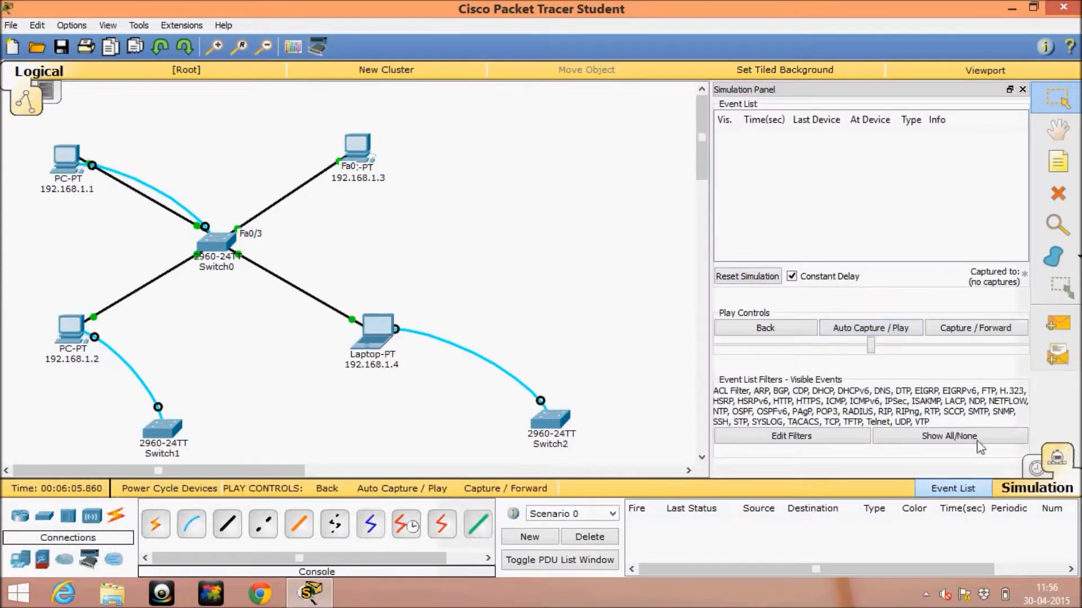
left_click(844, 441)
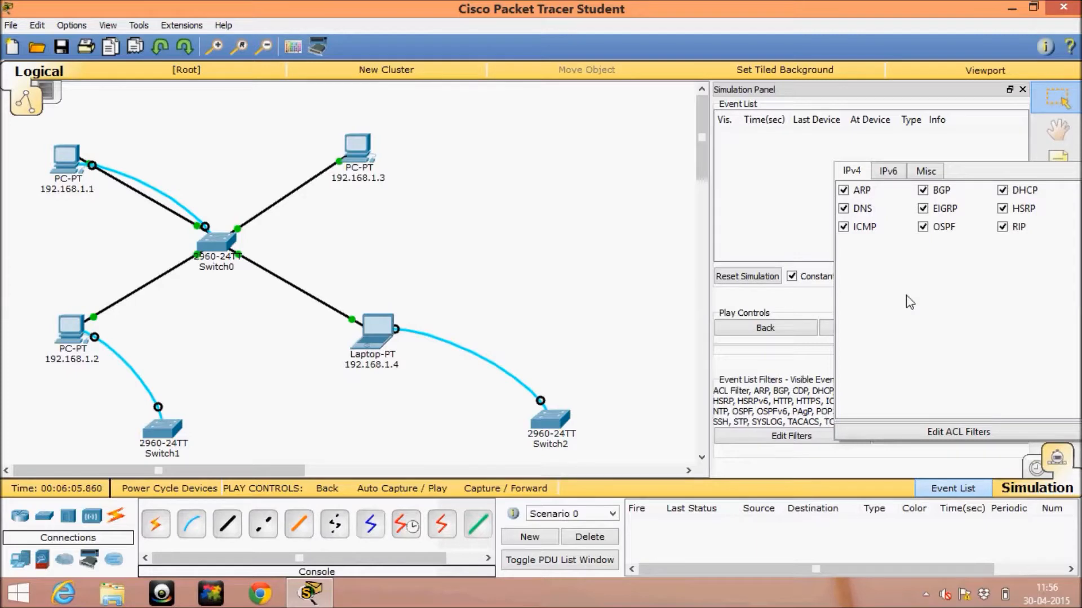
left_click(632, 379)
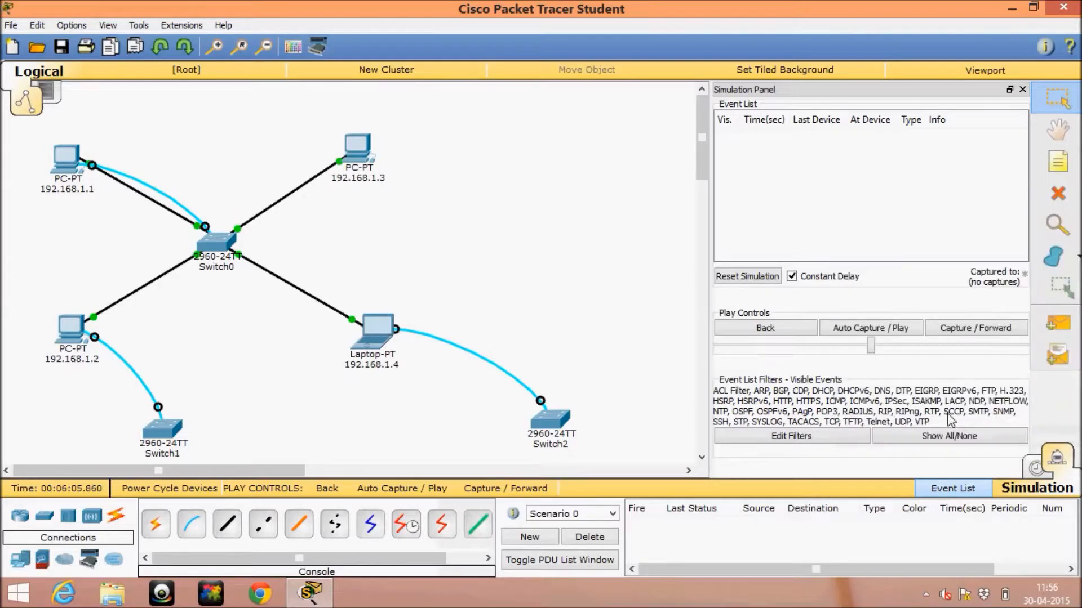
Step: Clear all event list filters and make only DHCP and ICMP events visible
left_click(957, 437)
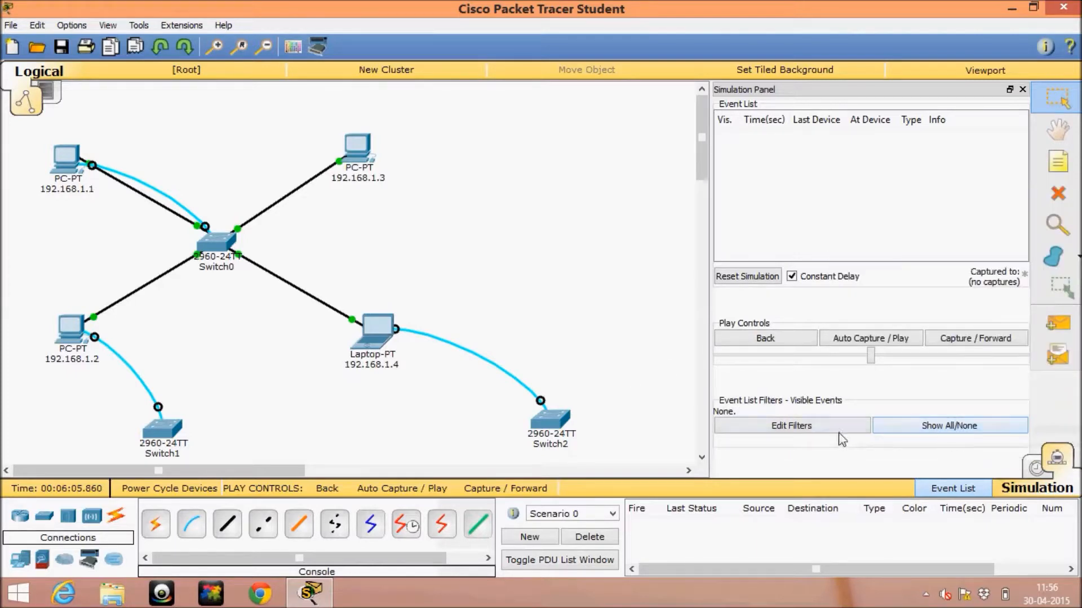
left_click(842, 428)
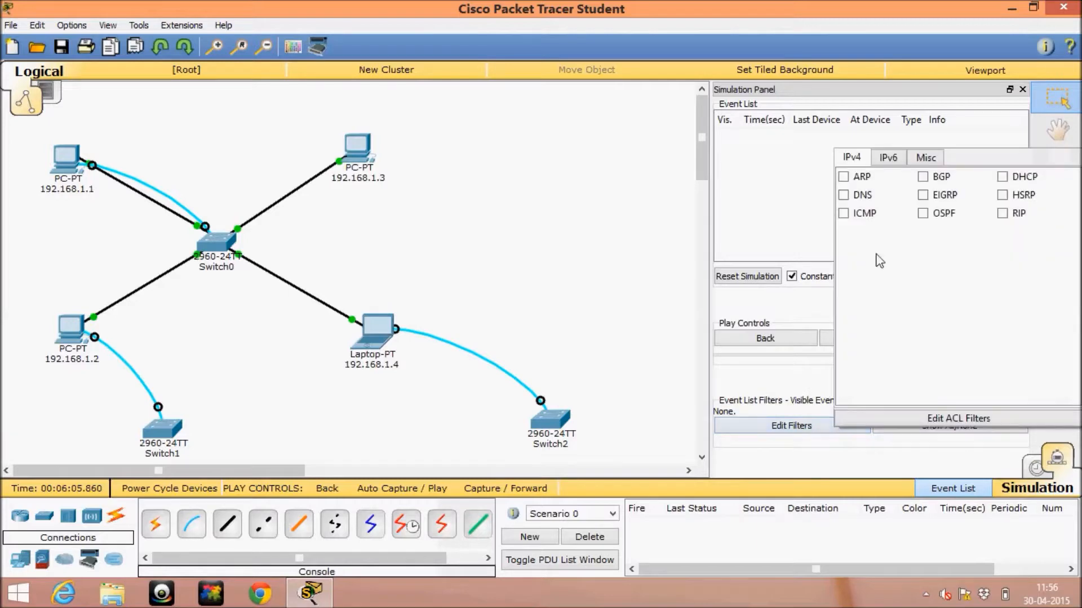
left_click(1002, 178)
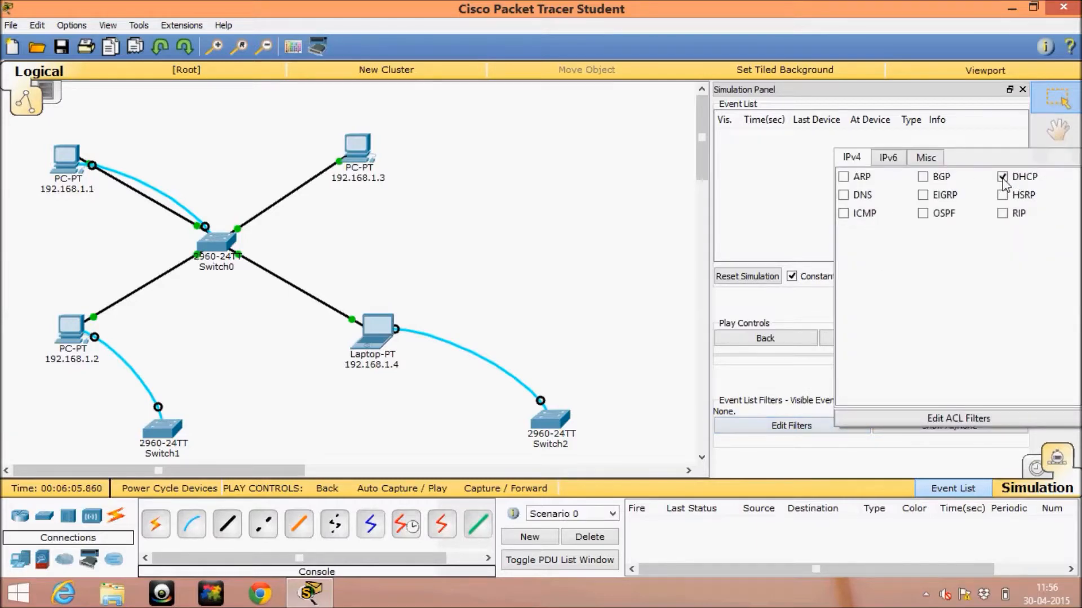
left_click(845, 214)
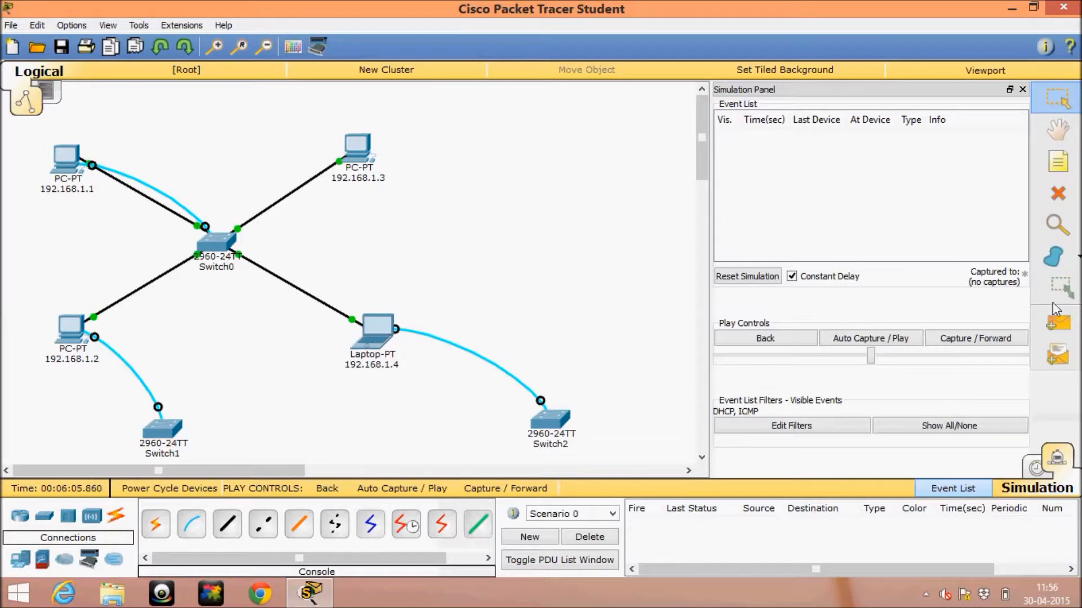
Step: Add a simple PDU from PC 192.168.1.1 to laptop 192.168.1.4 and run the simulation with automatic capture
left_click(1074, 322)
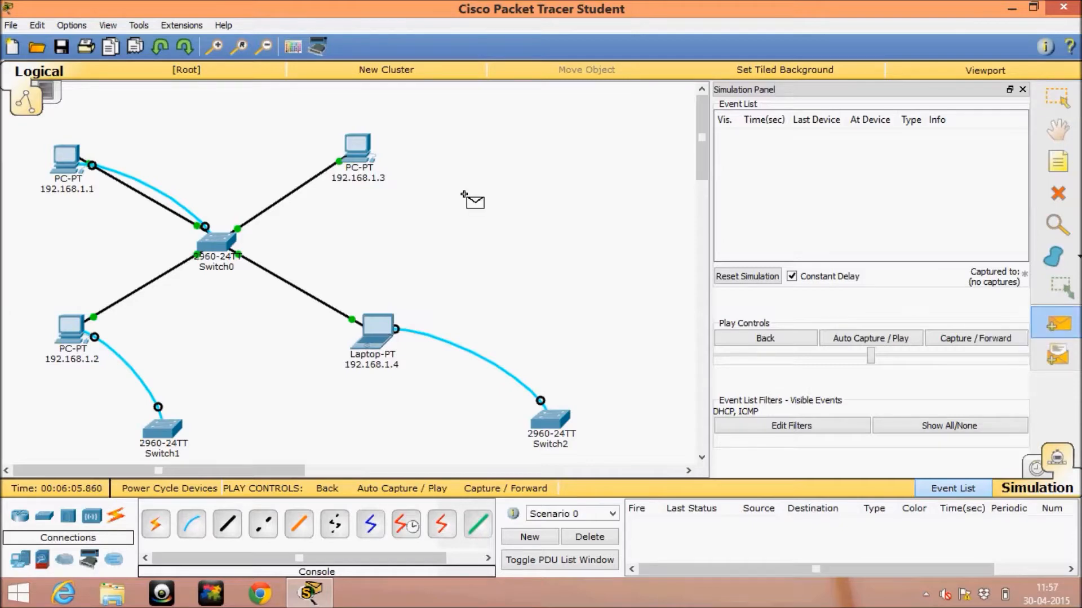
left_click(56, 164)
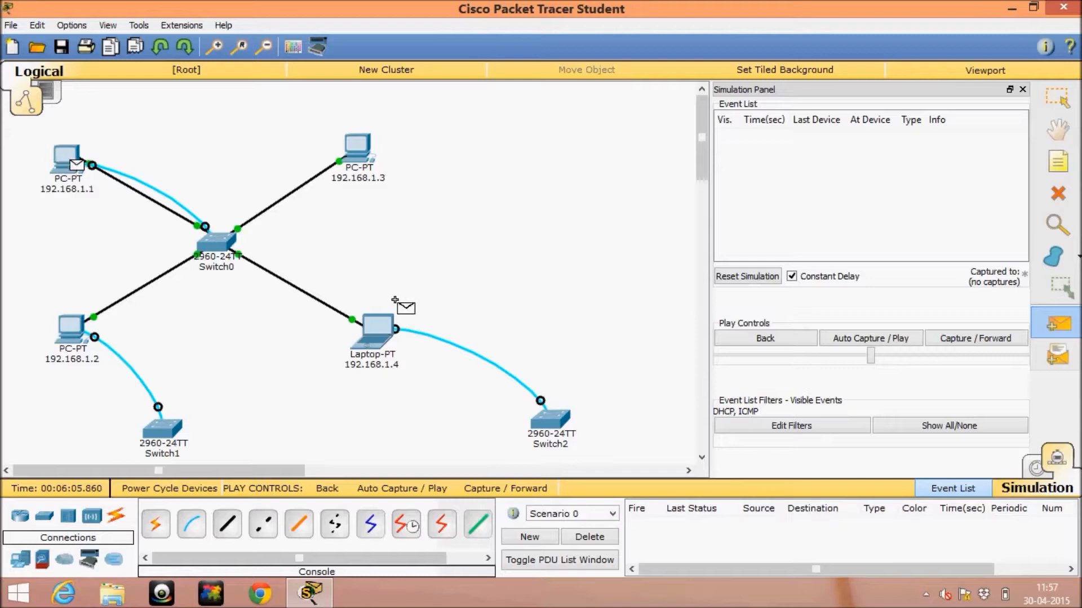
left_click(366, 337)
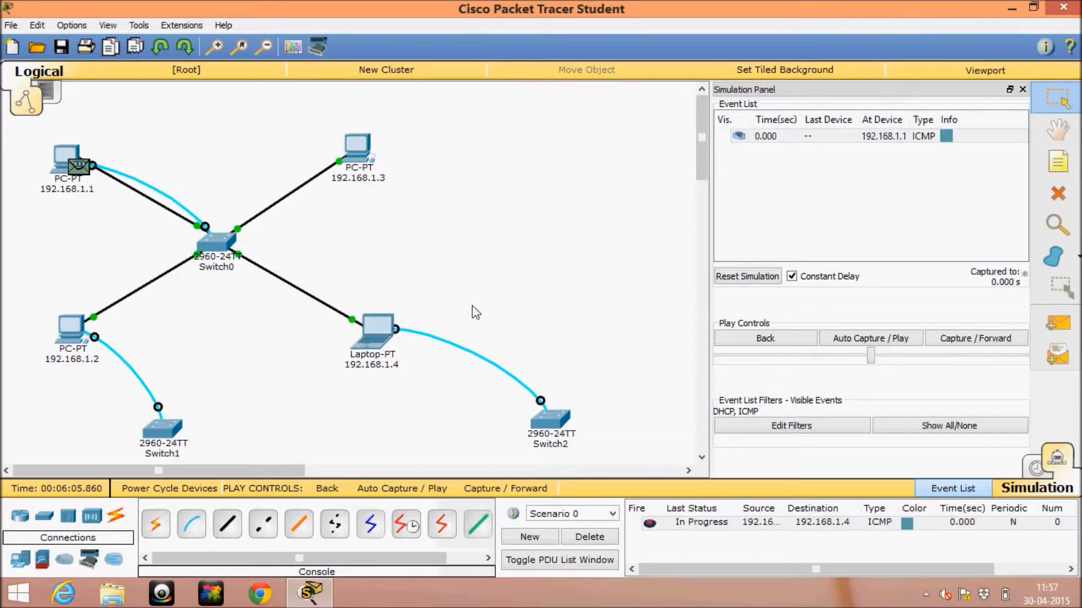
left_click(892, 340)
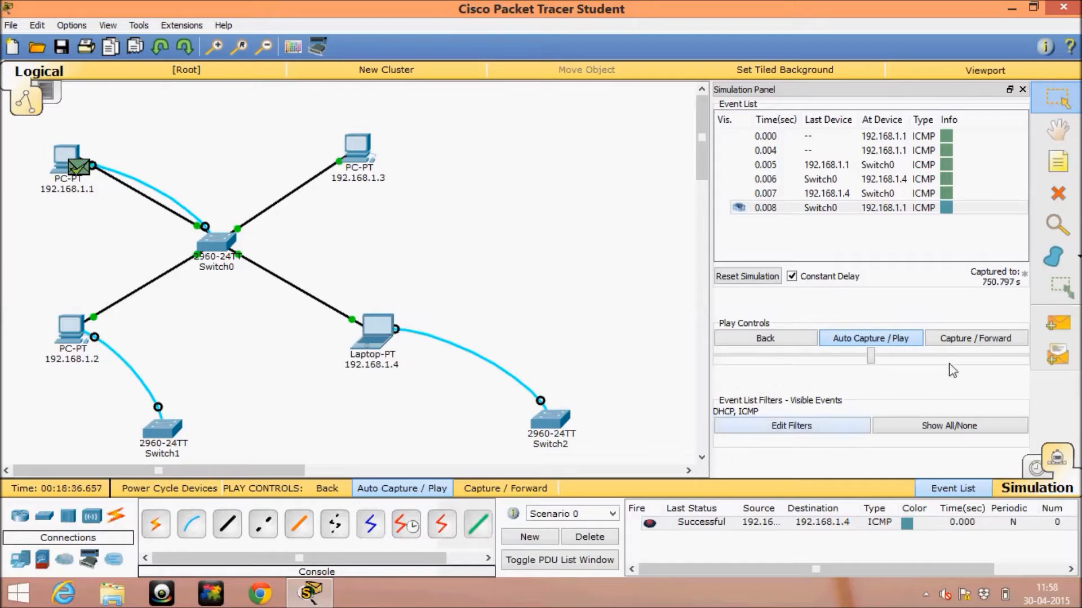
Step: Add ARP to the visible event filters and clear the full event list
left_click(803, 427)
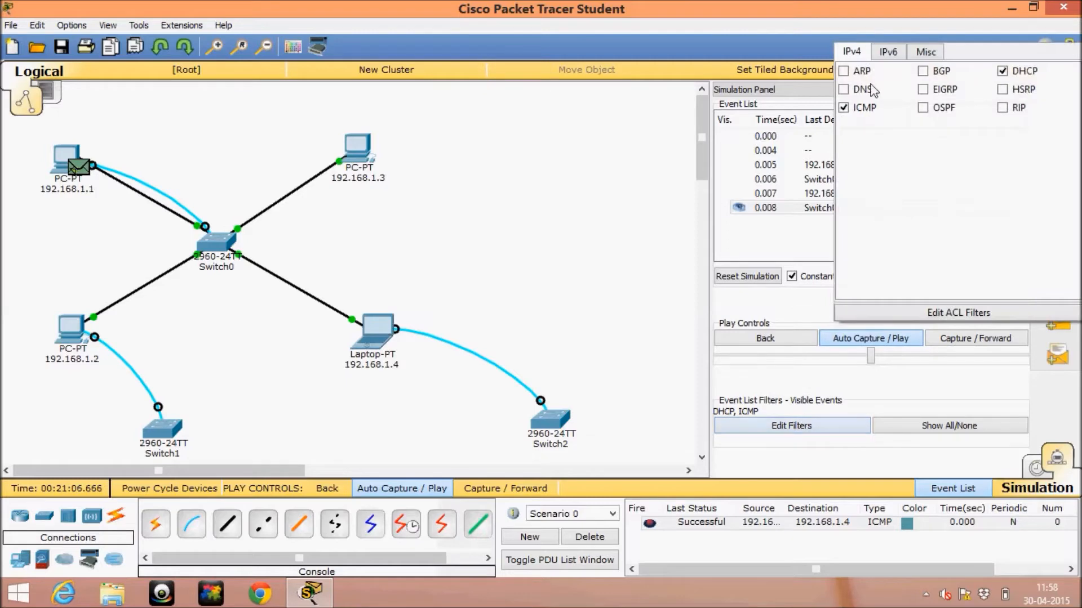
left_click(845, 73)
left_click(894, 401)
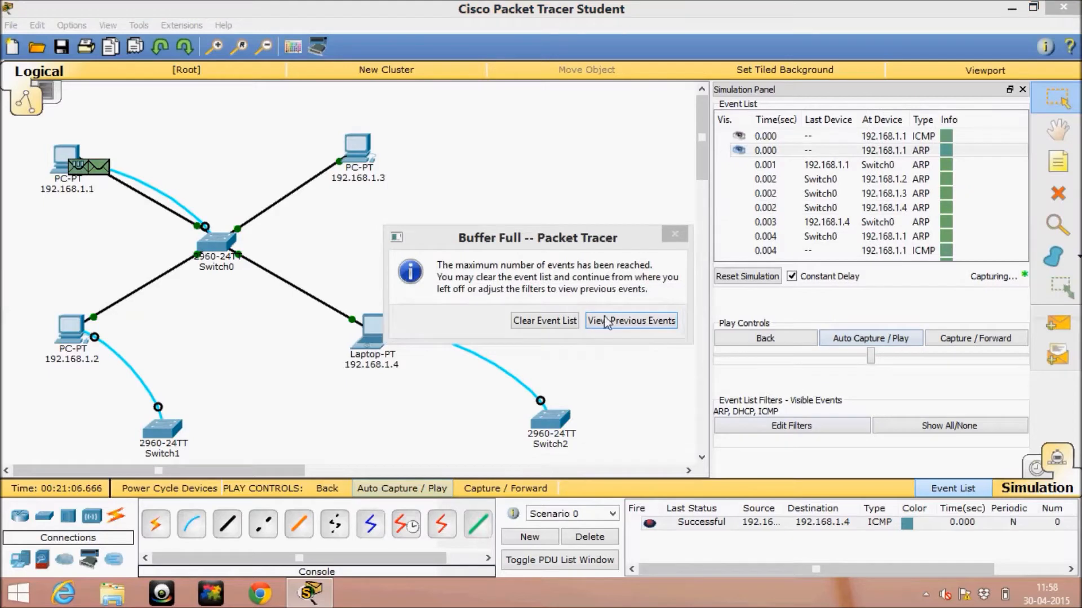
left_click(561, 322)
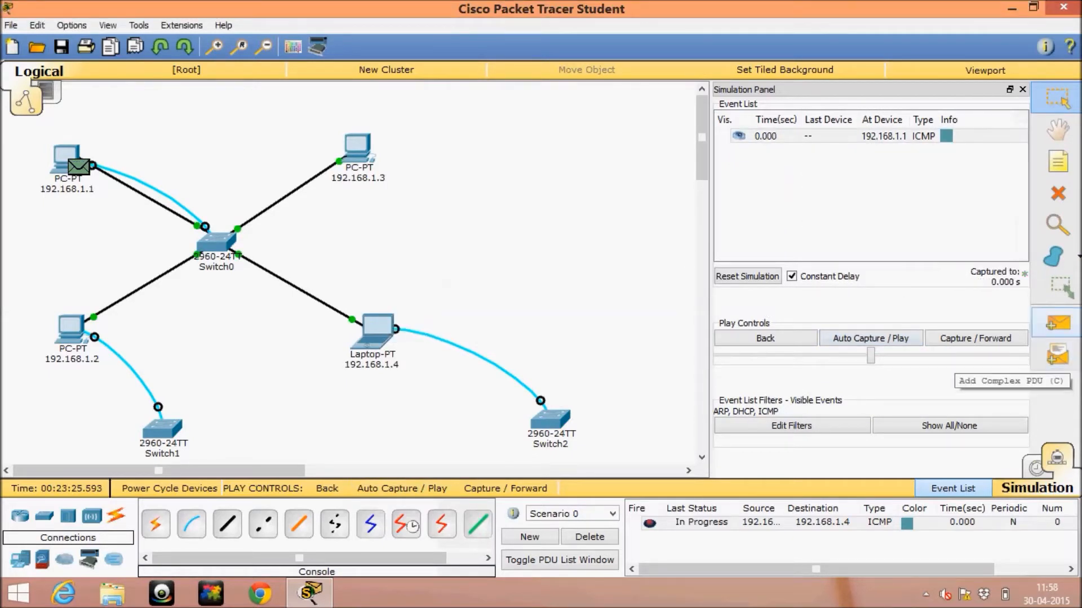
Step: Add a second simple PDU from PC 192.168.1.1 to laptop 192.168.1.4, run automatic capture and check both PDUs' delivery status
left_click(1056, 324)
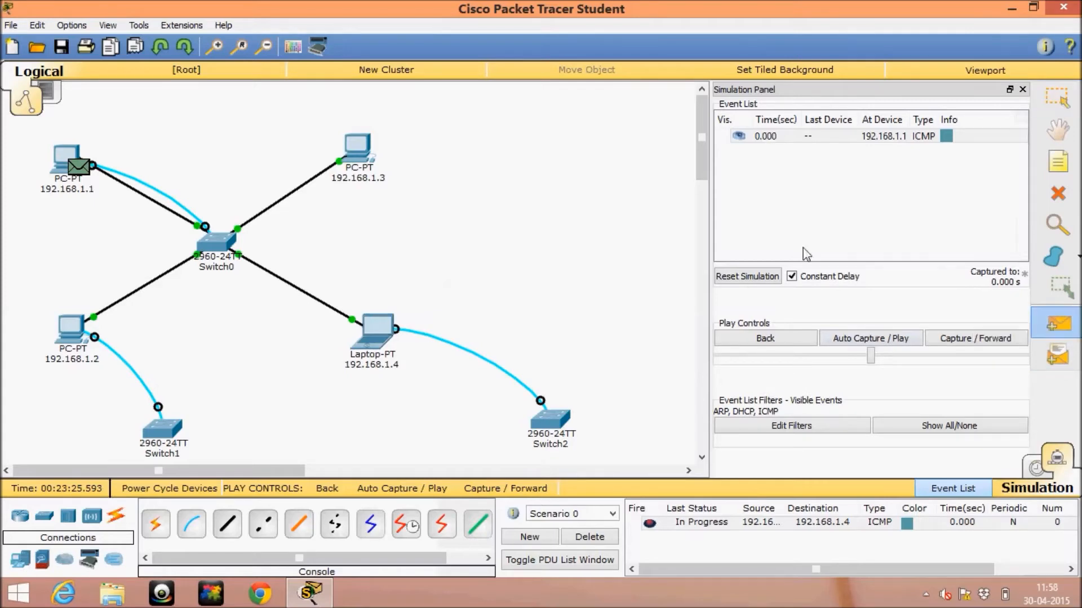
left_click(59, 168)
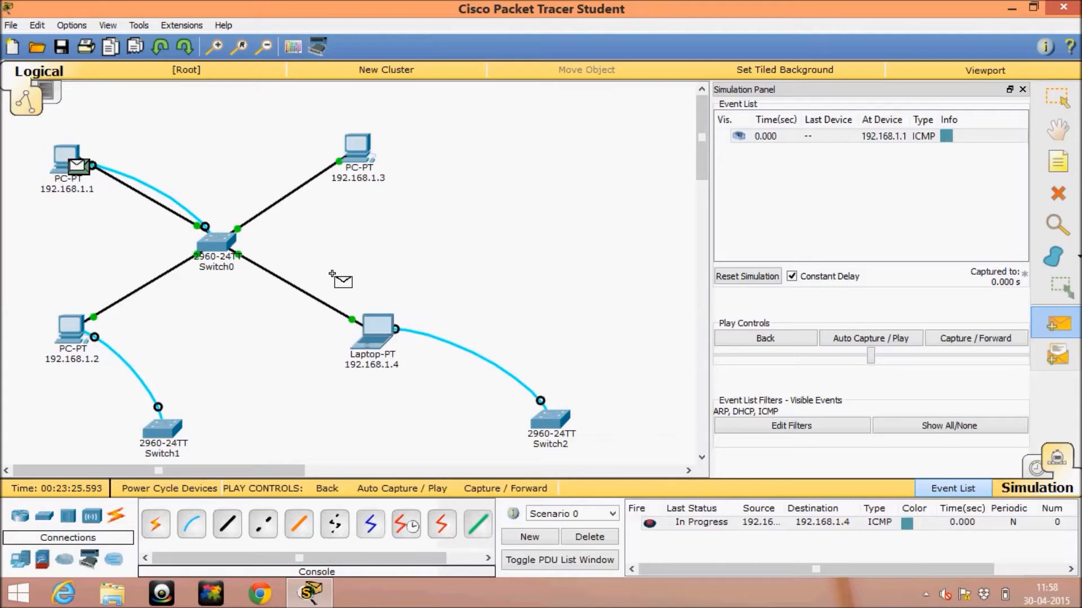
left_click(366, 345)
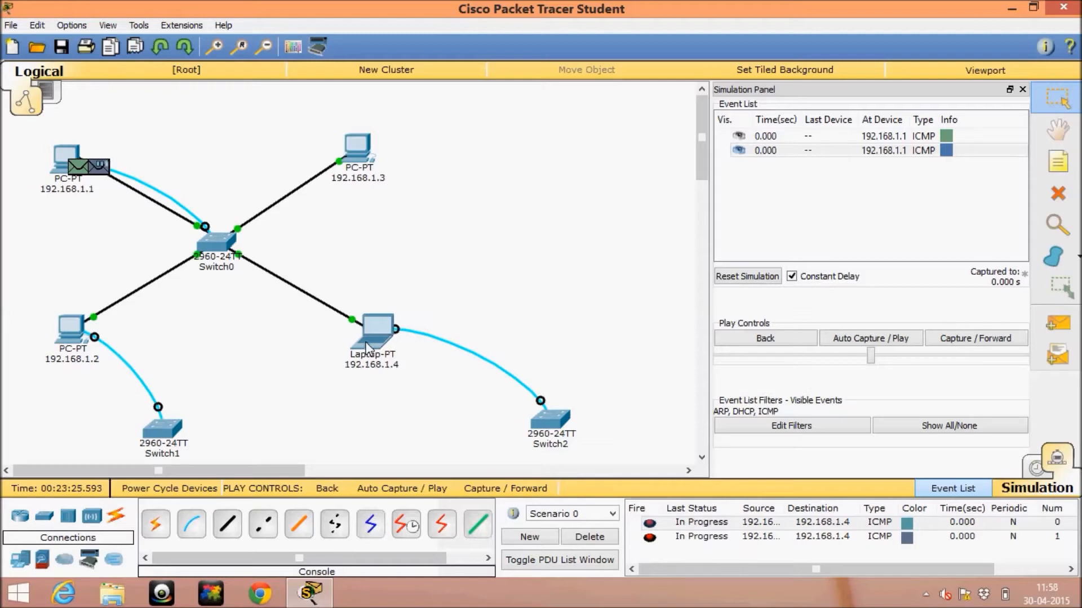
left_click(875, 340)
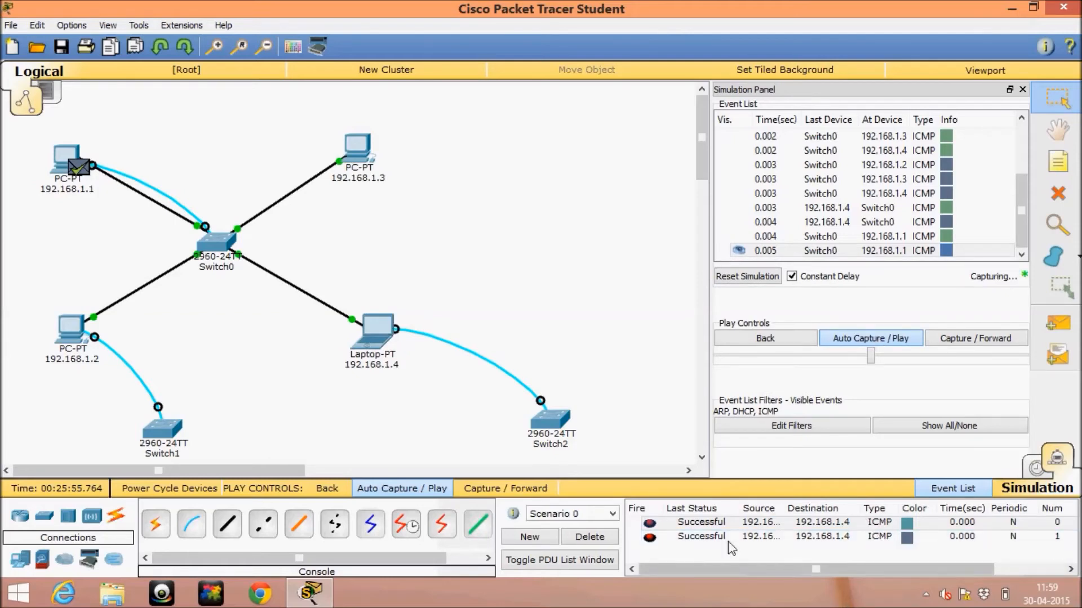
left_click(761, 537)
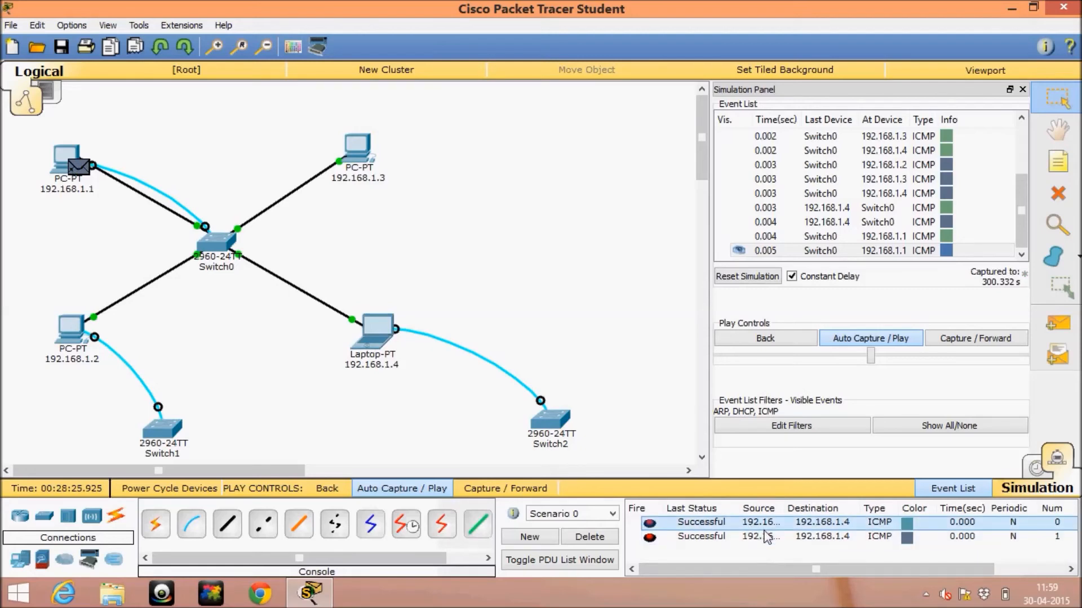
left_click(744, 540)
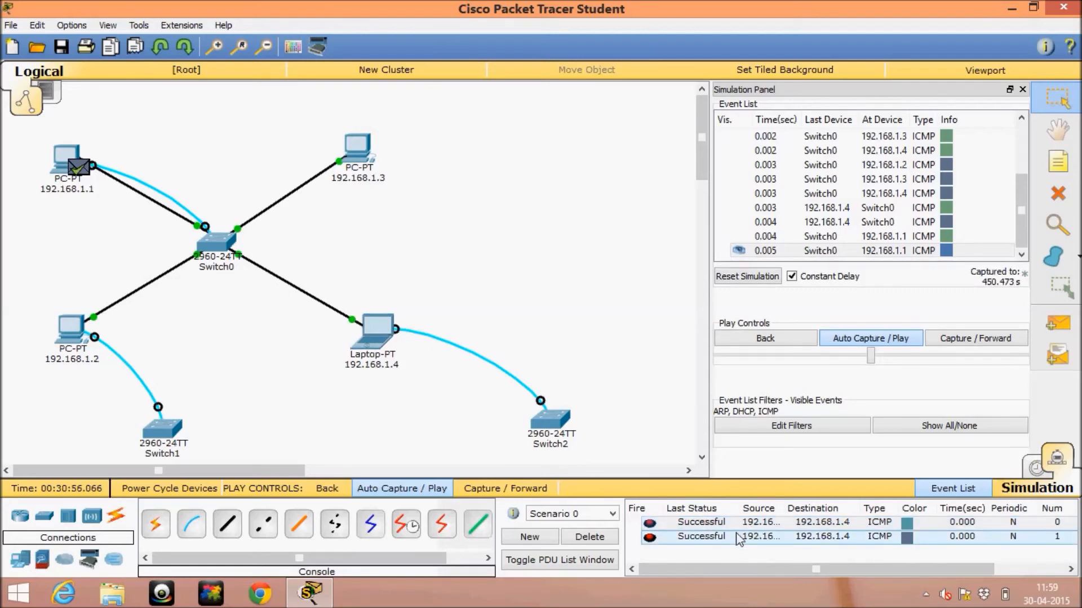